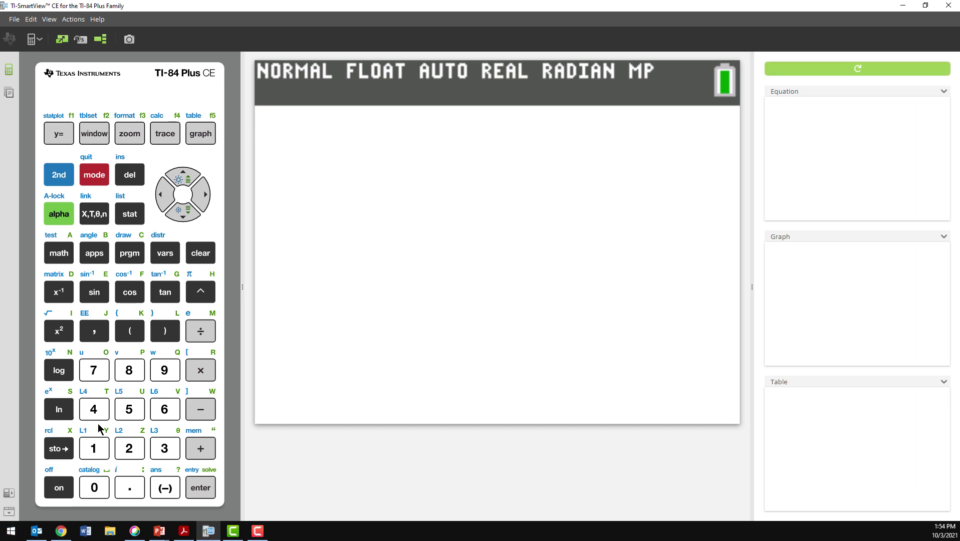
Open matrix [A] in the matrix editor and set its dimensions to 5 × 6
click(54, 178)
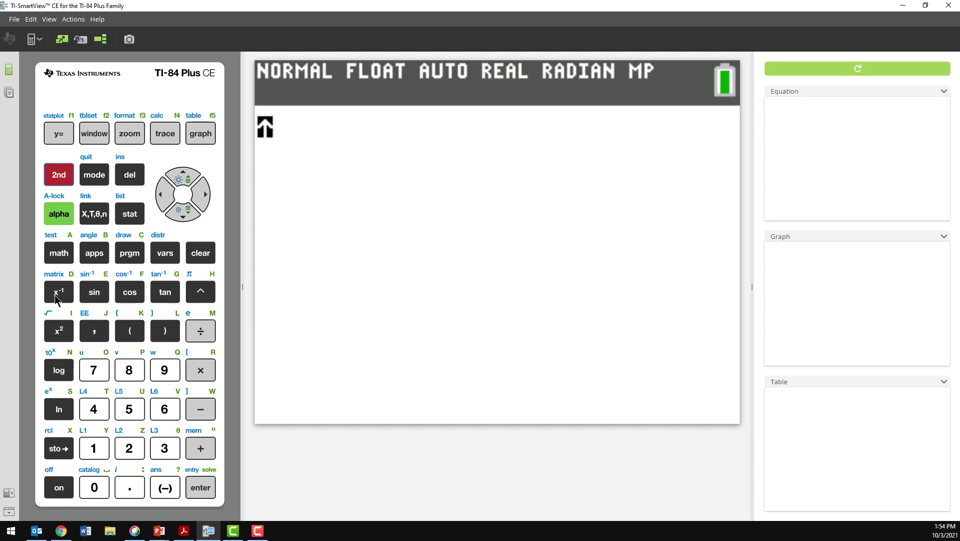
click(54, 295)
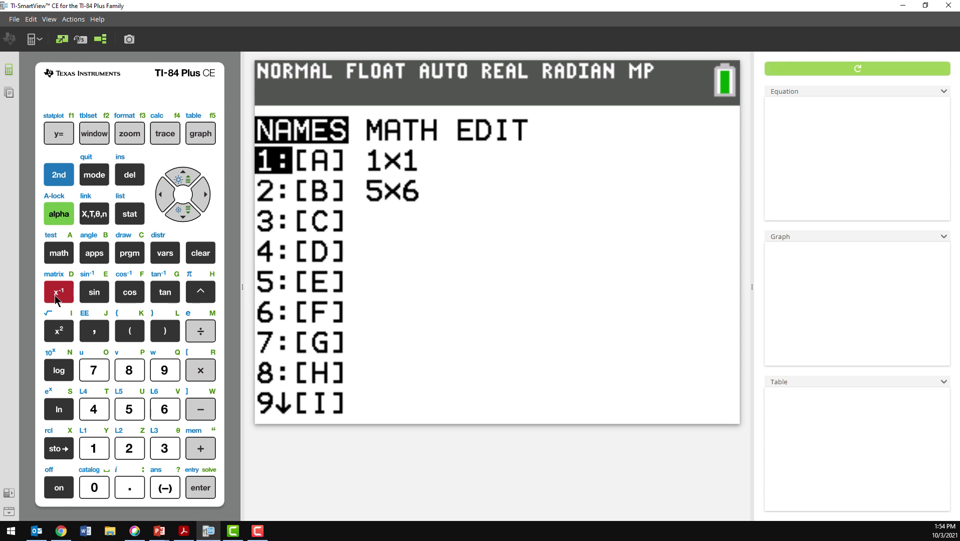
click(205, 196)
click(204, 195)
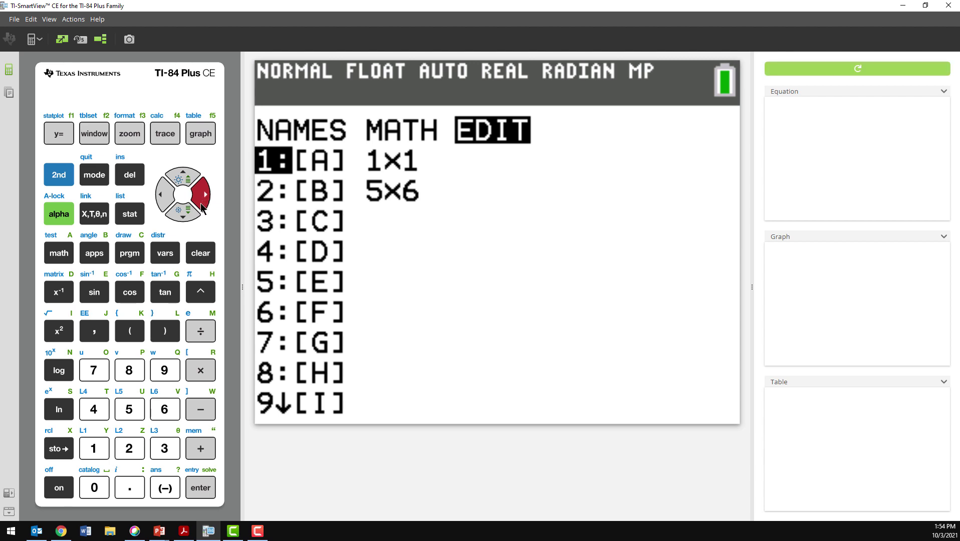
click(201, 488)
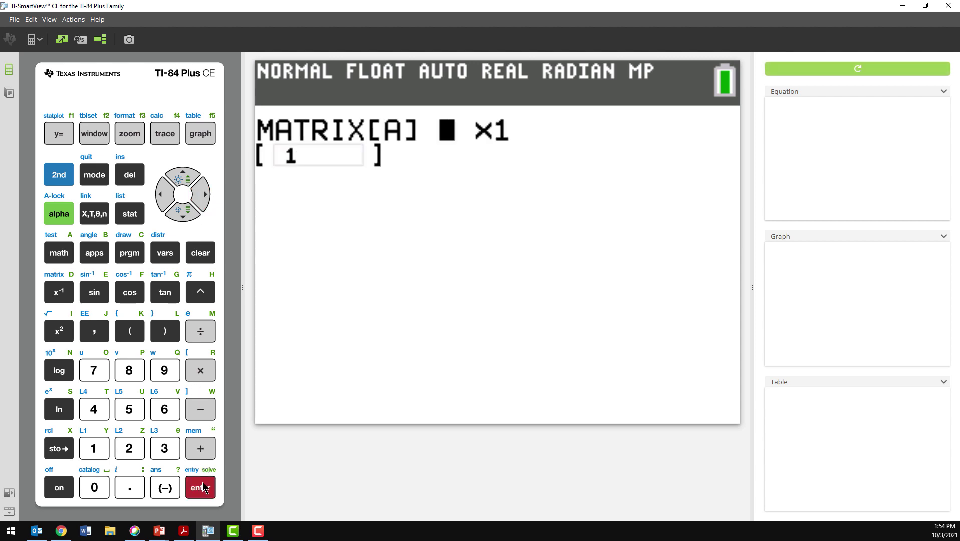
click(128, 410)
click(203, 199)
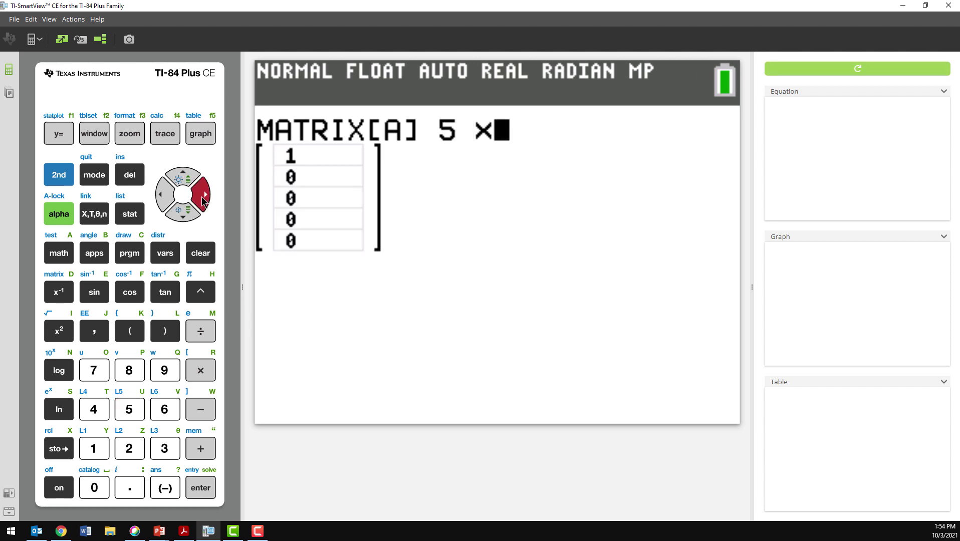
click(166, 411)
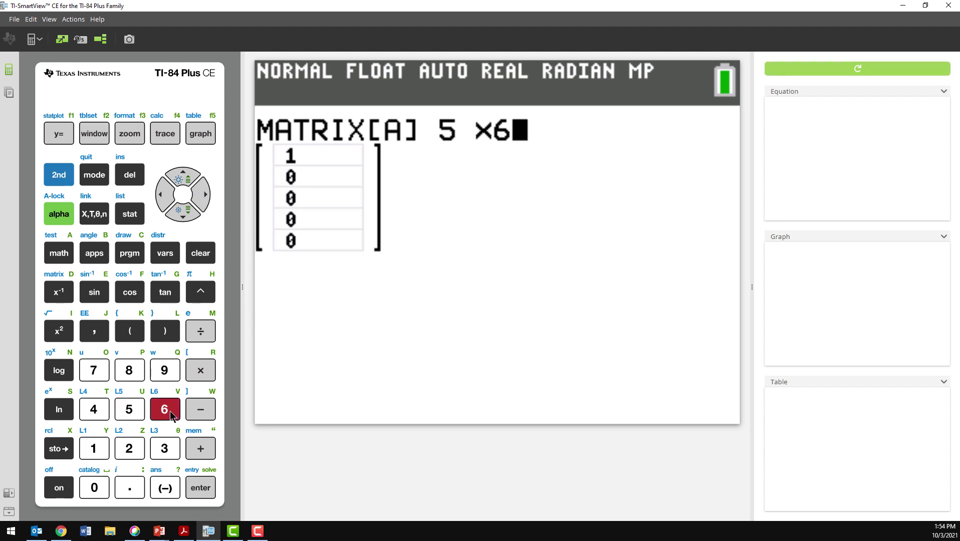
click(193, 488)
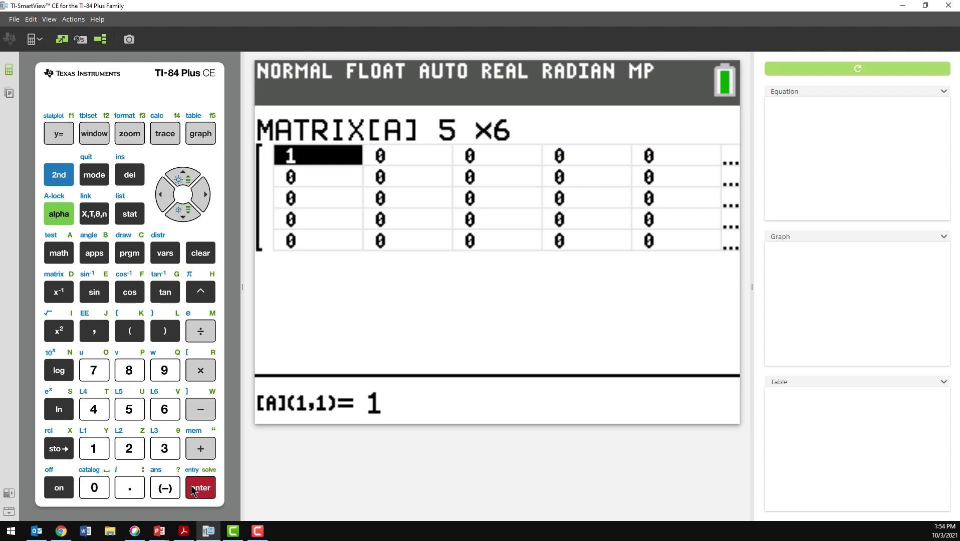
Fill row 1 of matrix [A] with the entries 1, 1, 1, 1, 1 and 16
click(101, 454)
click(207, 491)
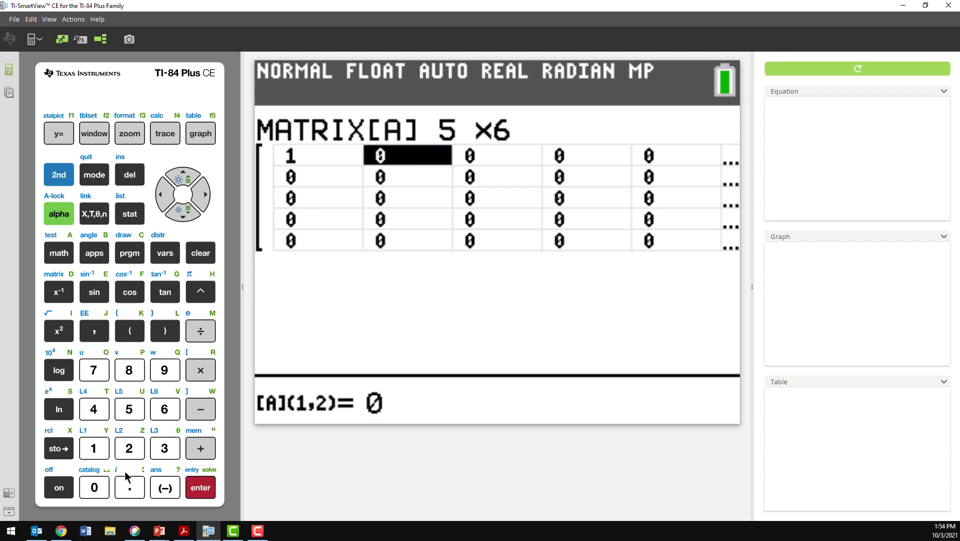
click(95, 450)
click(201, 488)
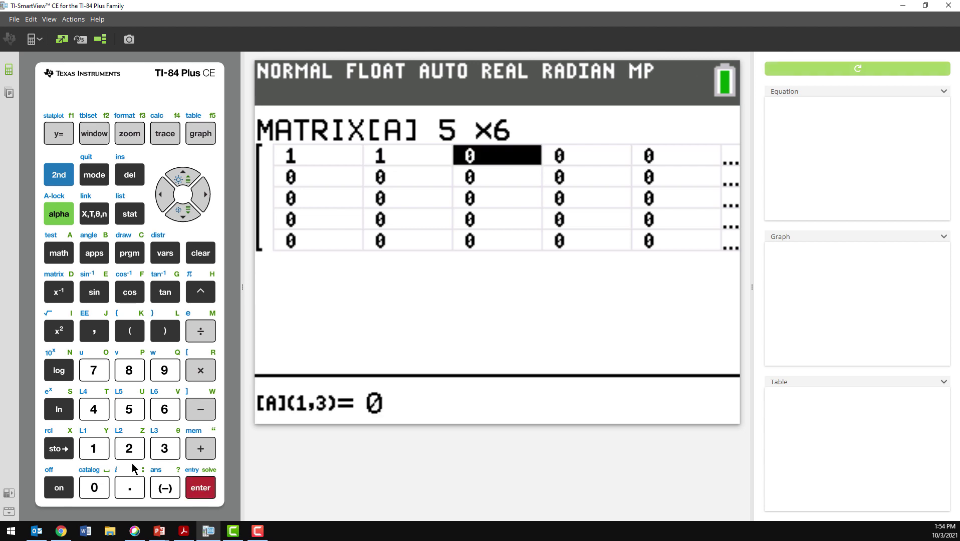
click(100, 453)
click(200, 485)
click(95, 452)
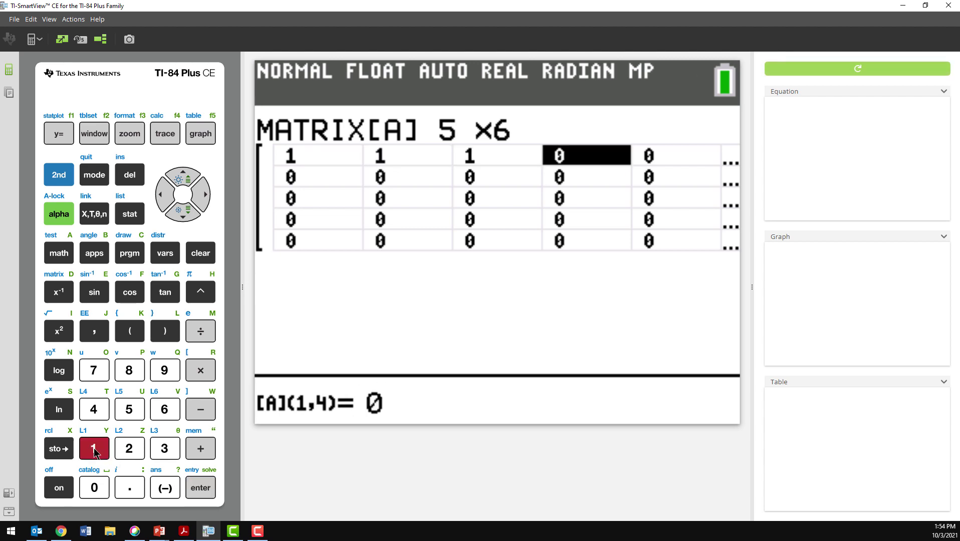
click(200, 487)
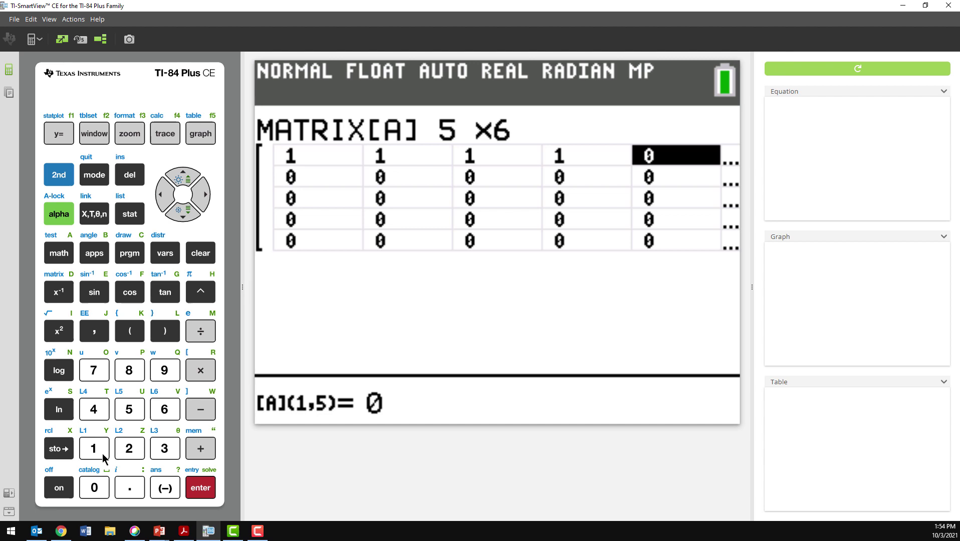
click(100, 454)
click(202, 490)
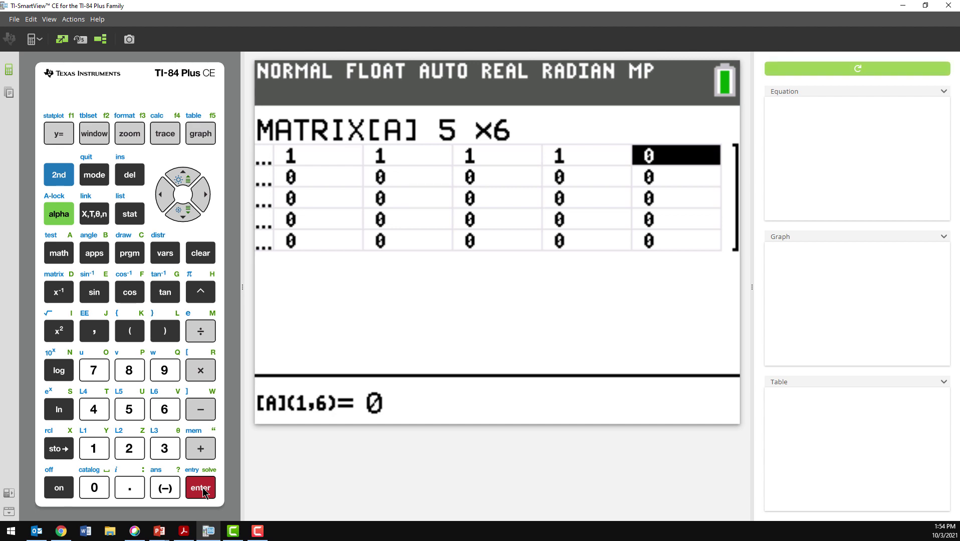
click(94, 451)
click(164, 409)
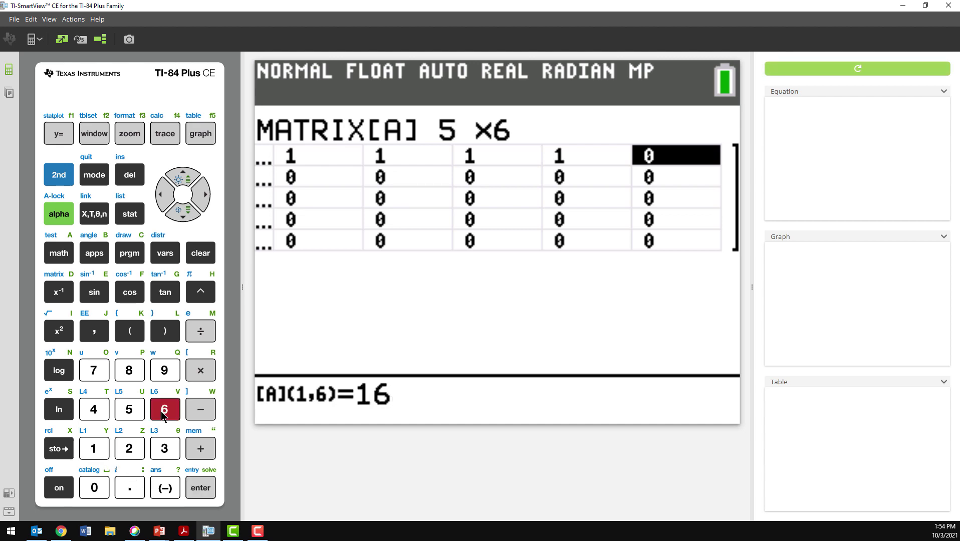
click(202, 490)
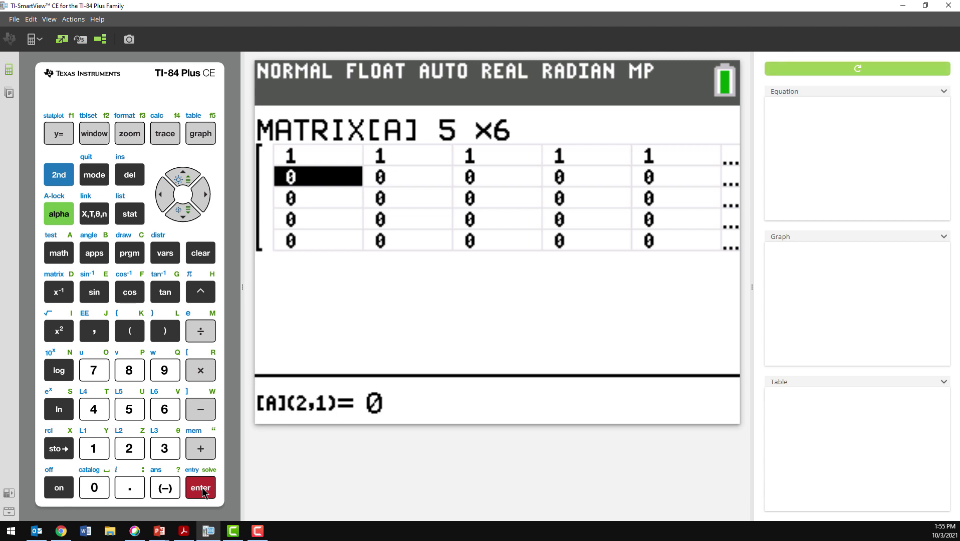
Fill row 2 of matrix [A] with the entries 16, 8, 4, 2, 1 and 5
click(92, 448)
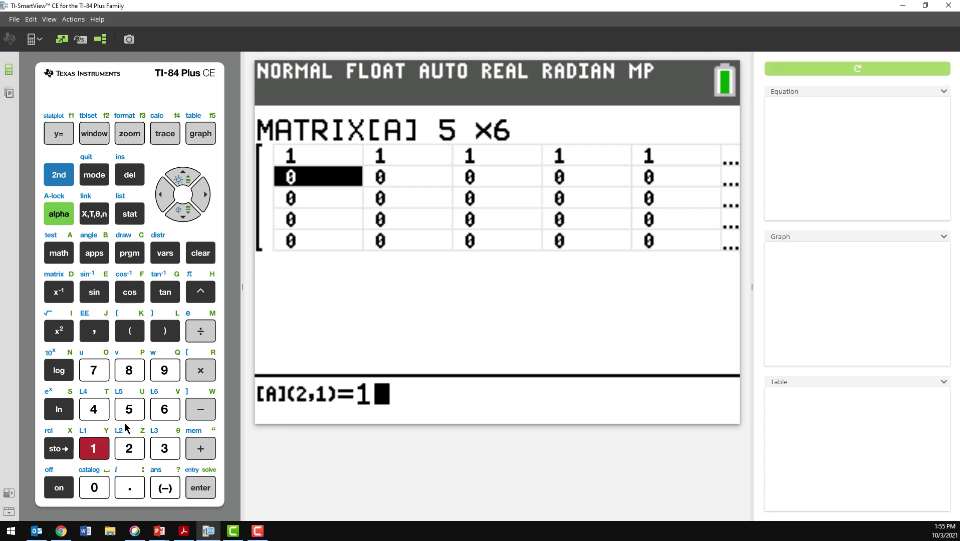
click(164, 410)
click(209, 487)
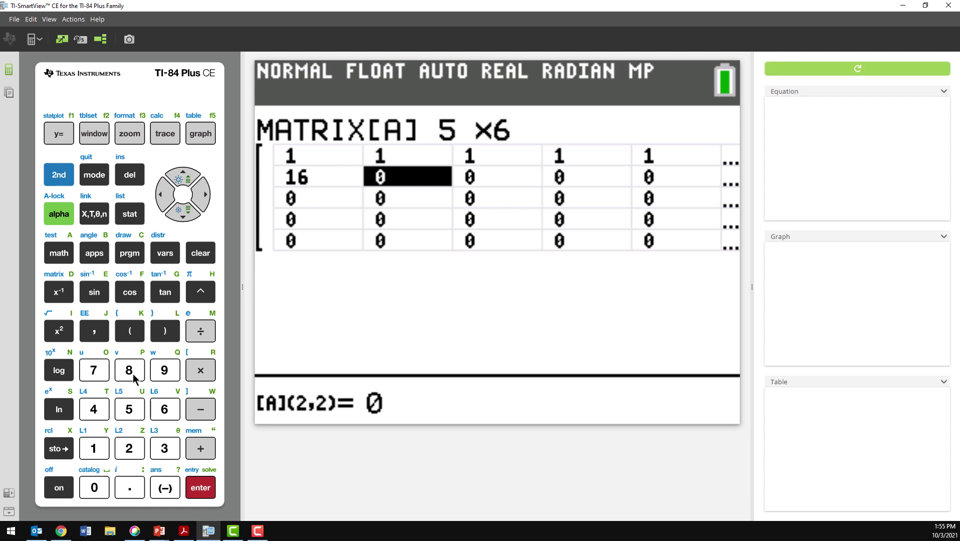
click(132, 372)
click(202, 490)
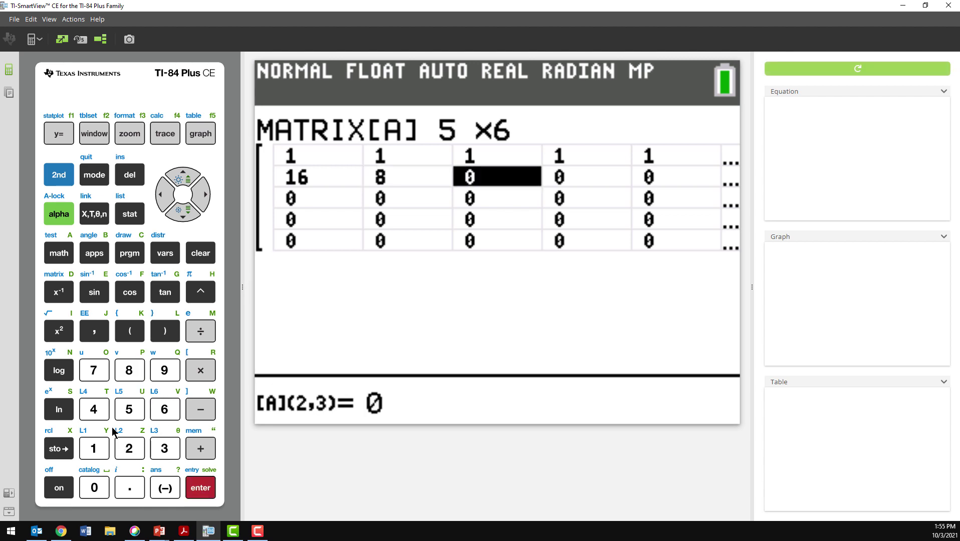
click(94, 411)
click(198, 490)
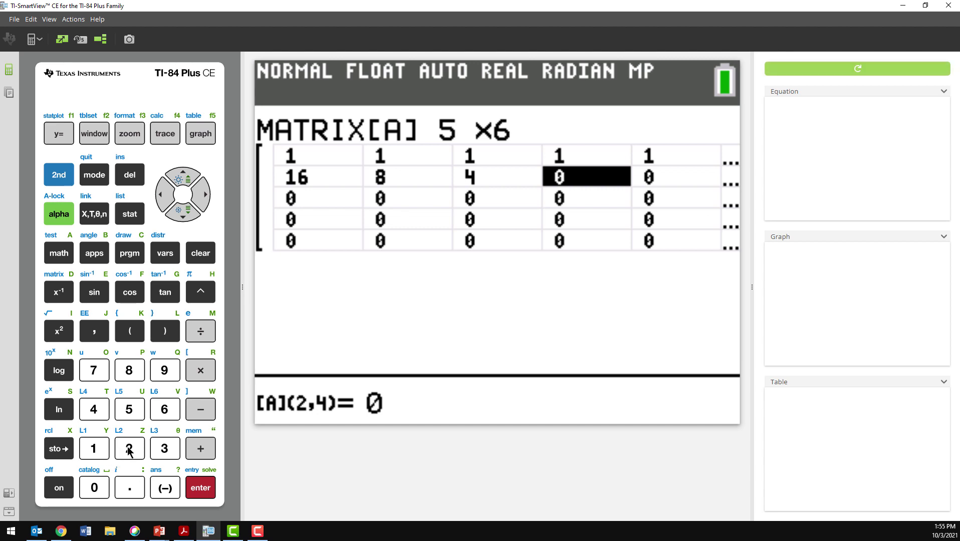
click(129, 449)
click(197, 486)
click(98, 451)
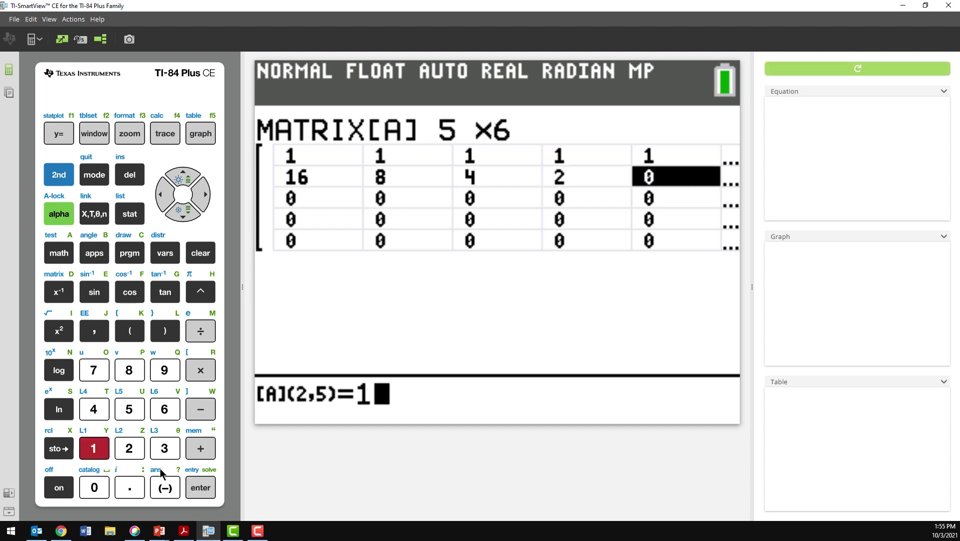
click(198, 487)
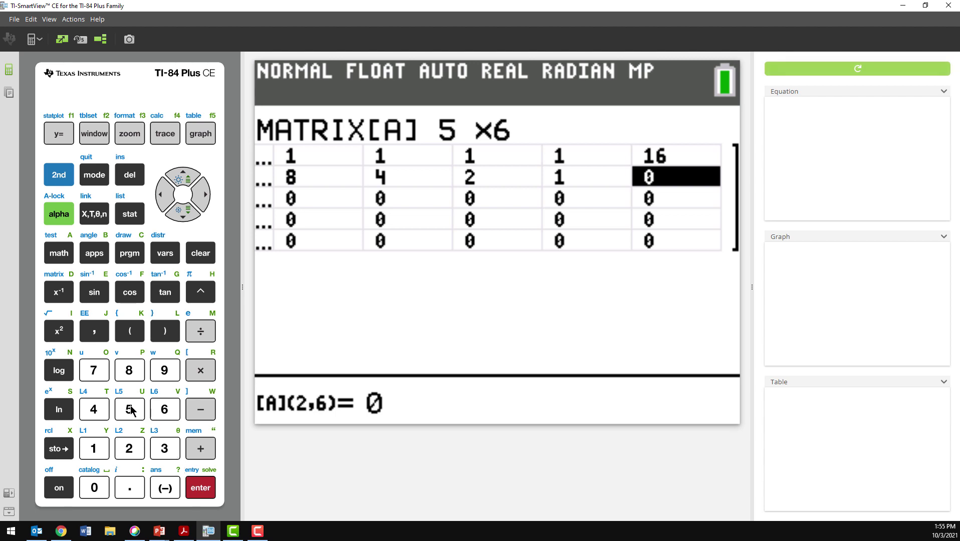
click(130, 410)
click(200, 488)
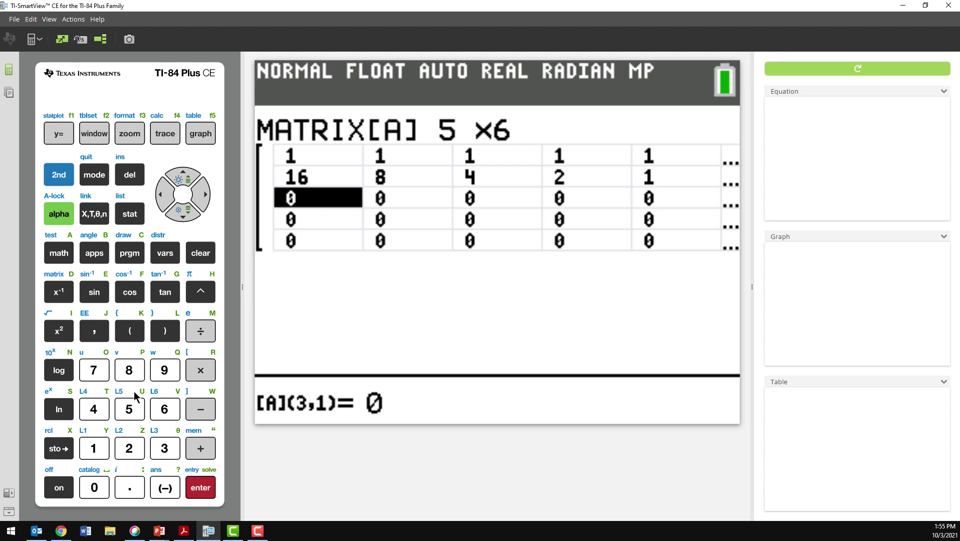
Fill row 3 of matrix [A] with the entries 81, 27, 9, 3, 1 and 20
click(129, 370)
click(105, 449)
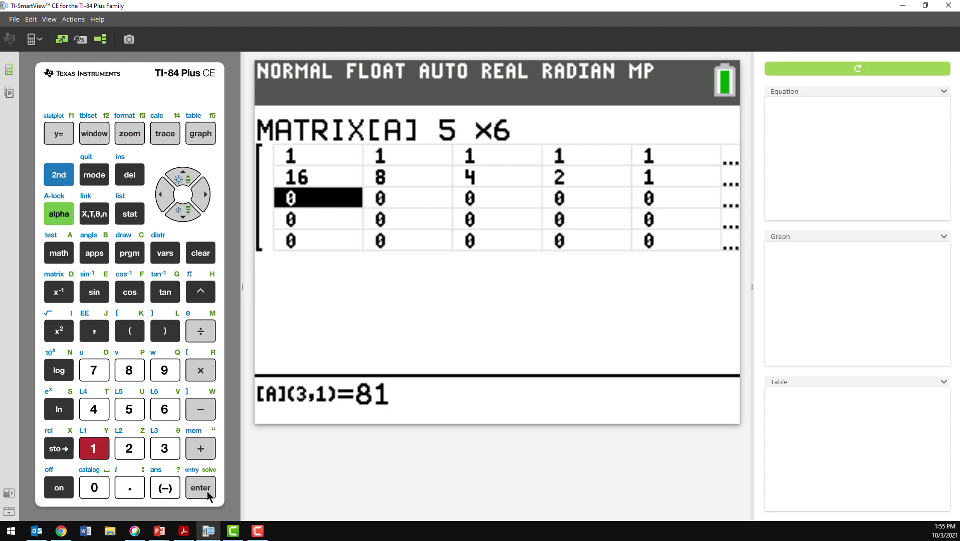
click(200, 487)
click(128, 448)
click(93, 370)
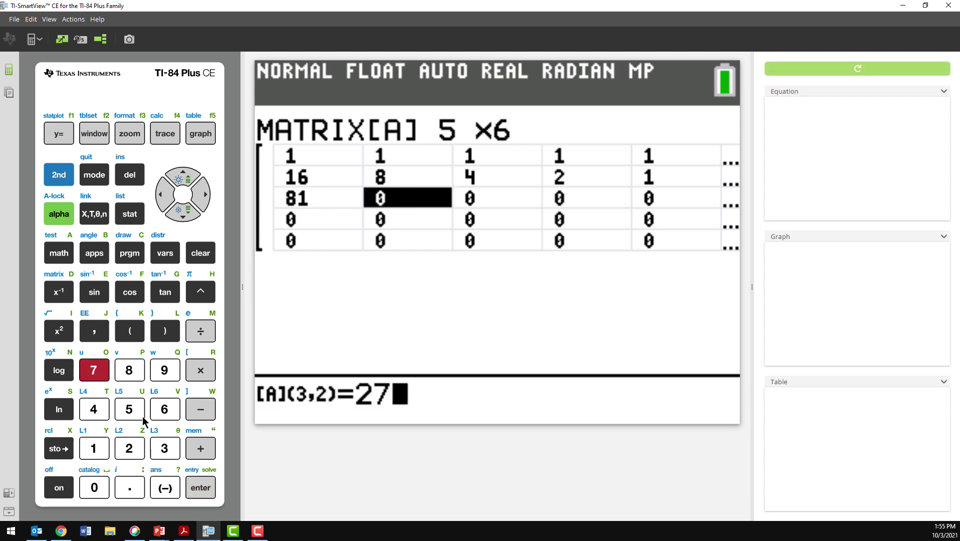
click(210, 490)
click(164, 370)
click(200, 487)
click(164, 448)
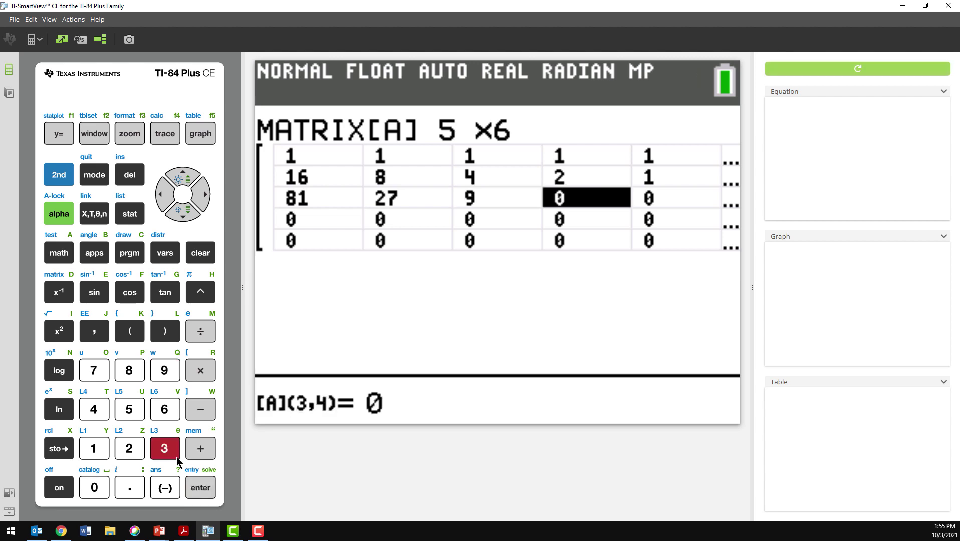
click(200, 487)
click(94, 448)
click(203, 493)
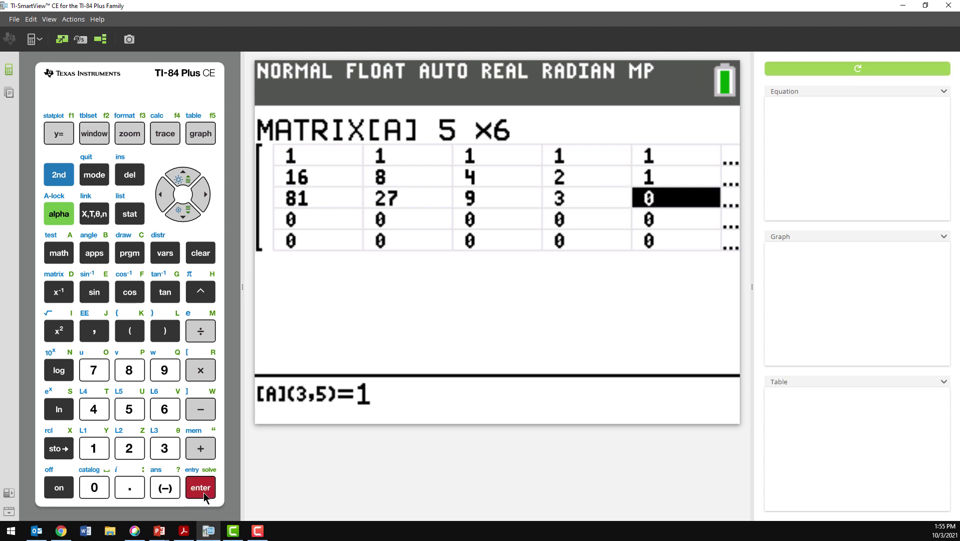
click(128, 449)
click(94, 488)
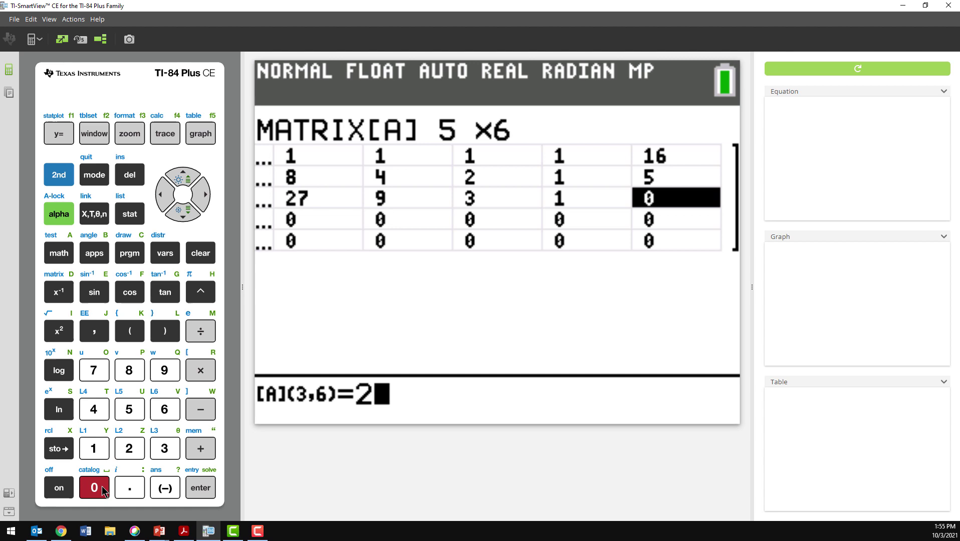
click(200, 489)
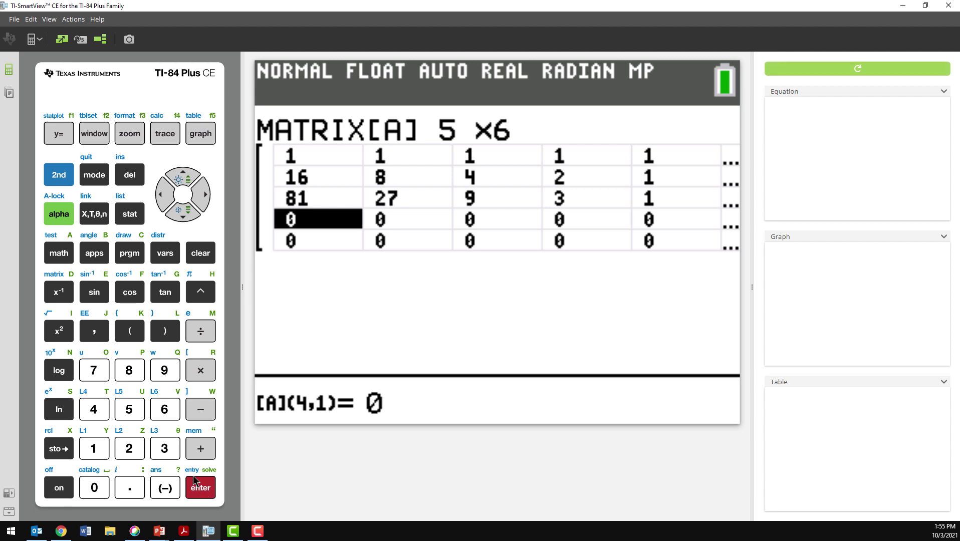
Fill row 4 of matrix [A] with the entries 256, 64, 16, 4, 1 and 5
click(131, 449)
click(128, 409)
click(164, 409)
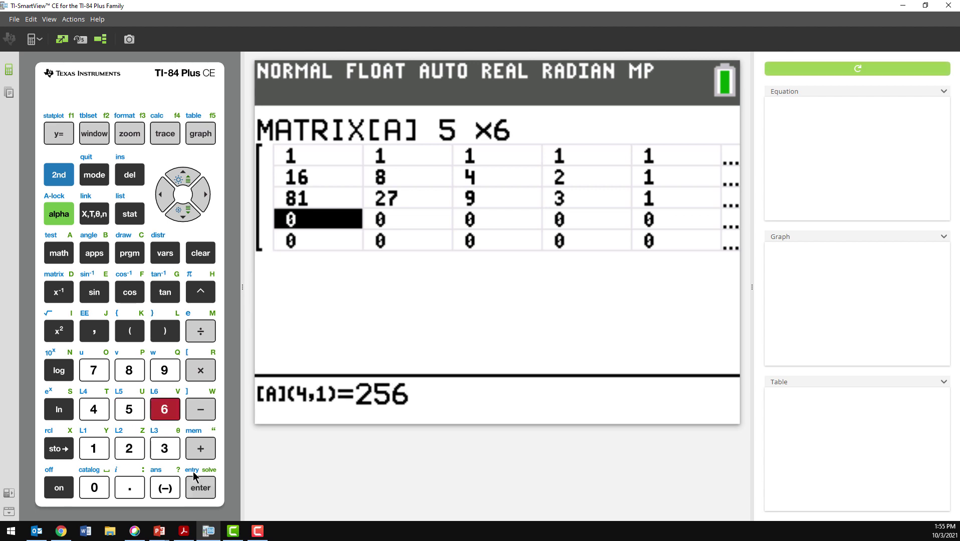
click(200, 488)
click(164, 415)
click(93, 409)
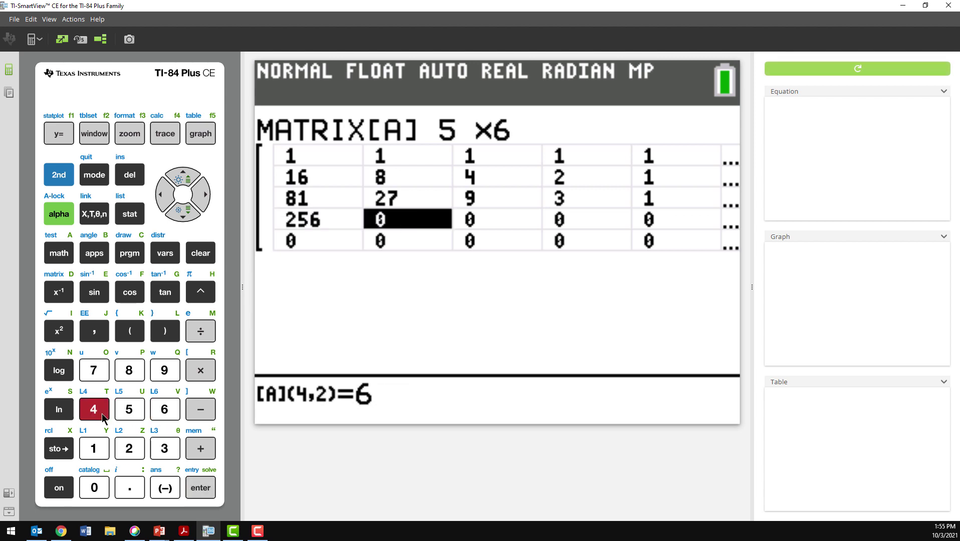
click(199, 484)
click(93, 449)
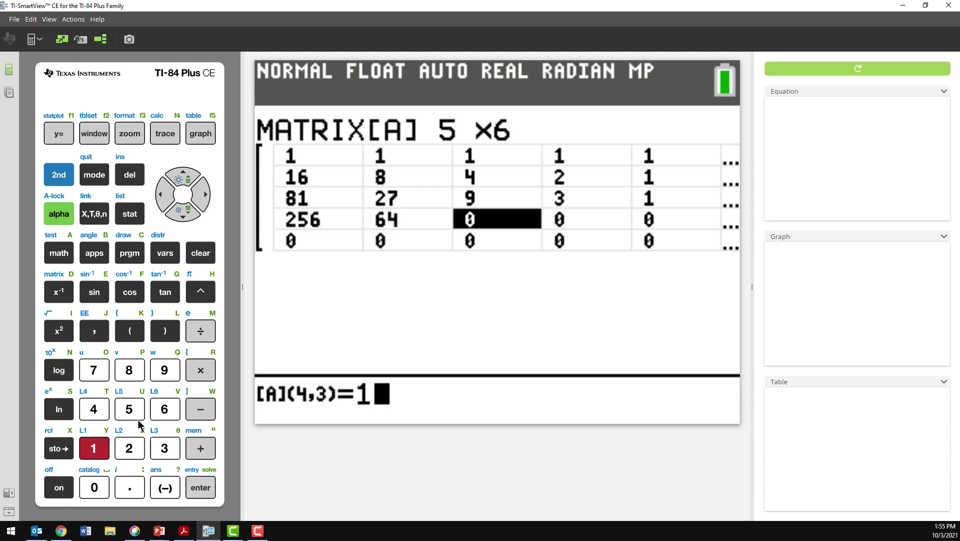
click(164, 409)
click(200, 487)
click(93, 410)
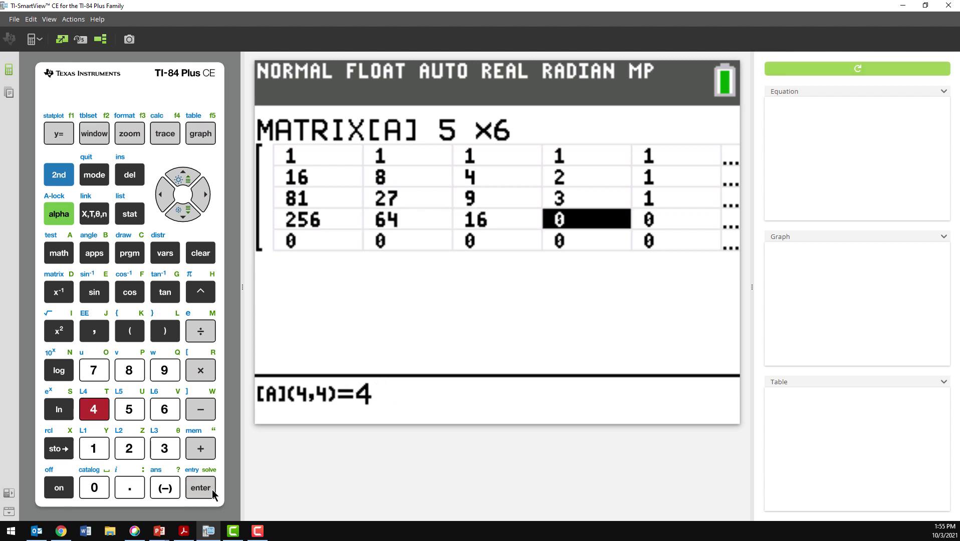
click(201, 486)
click(93, 449)
click(200, 487)
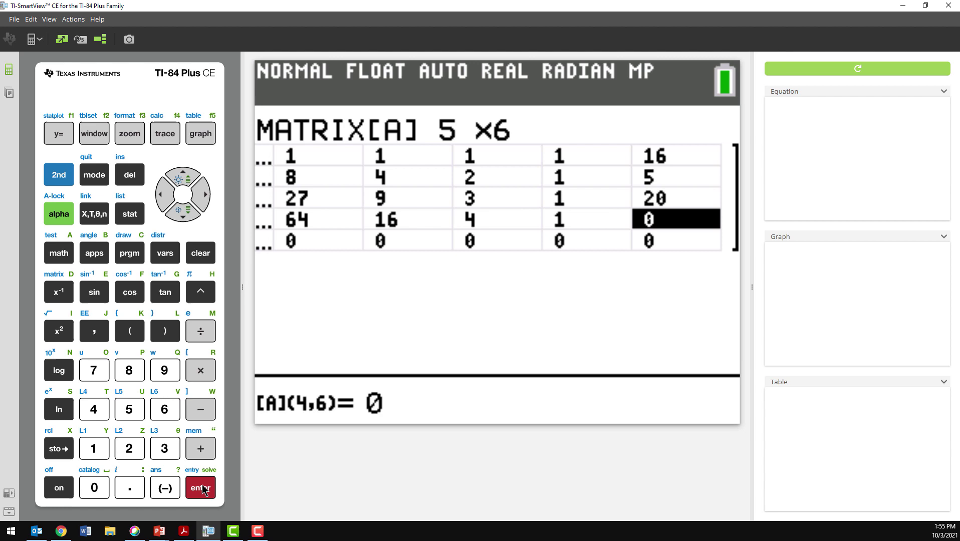
click(133, 416)
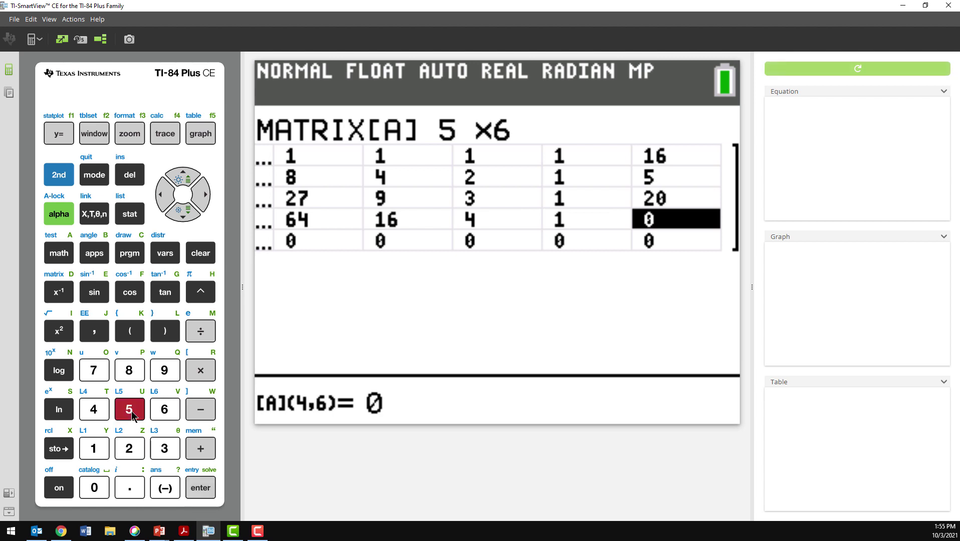
click(197, 488)
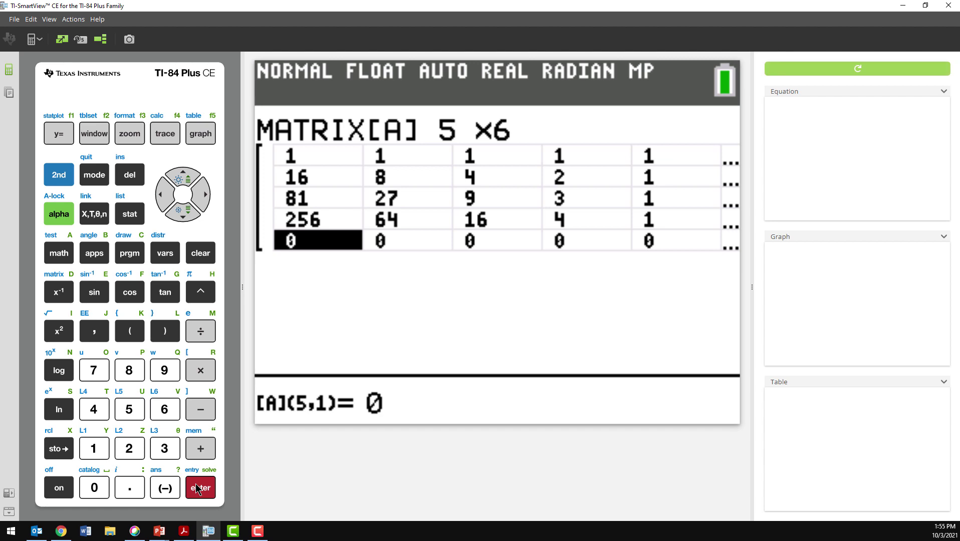
Fill row 5 of matrix [A] with the entries 625, 125, 25, 5, 1 and 18
click(166, 414)
click(129, 448)
click(129, 409)
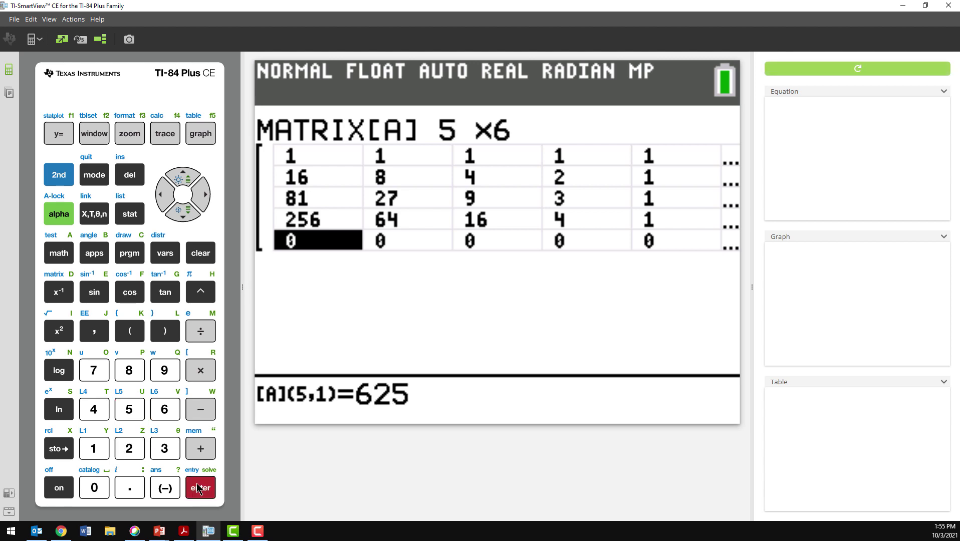
click(198, 488)
click(95, 449)
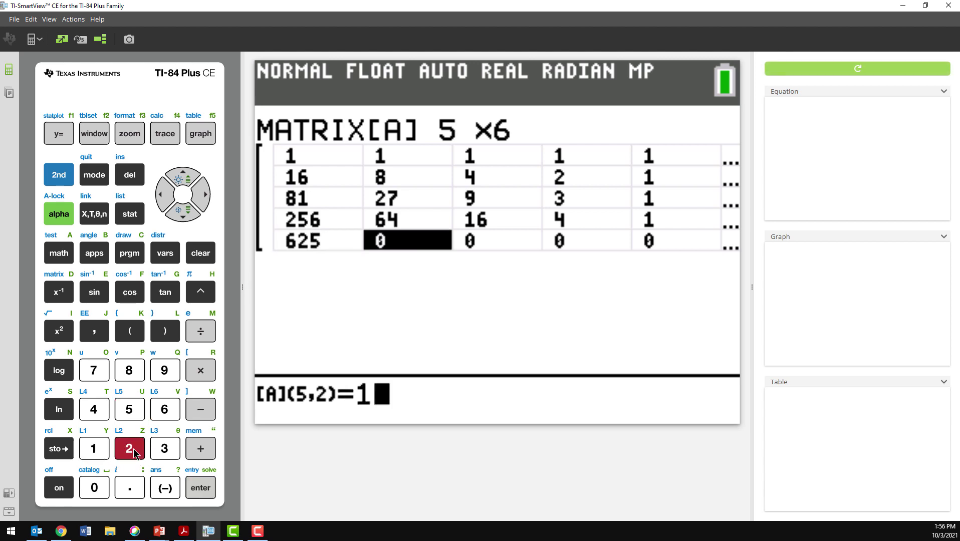
click(129, 448)
click(129, 409)
click(200, 488)
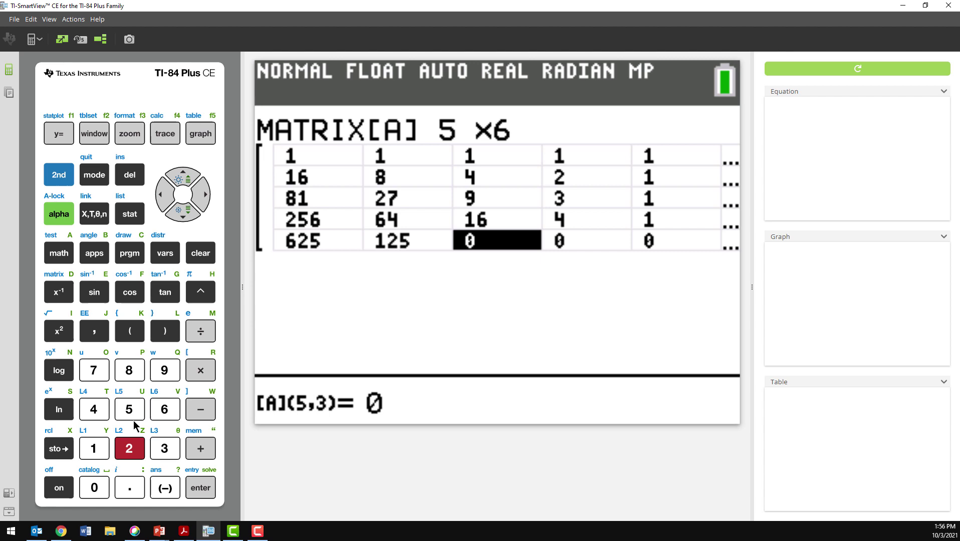
click(129, 449)
click(129, 409)
click(200, 487)
click(128, 409)
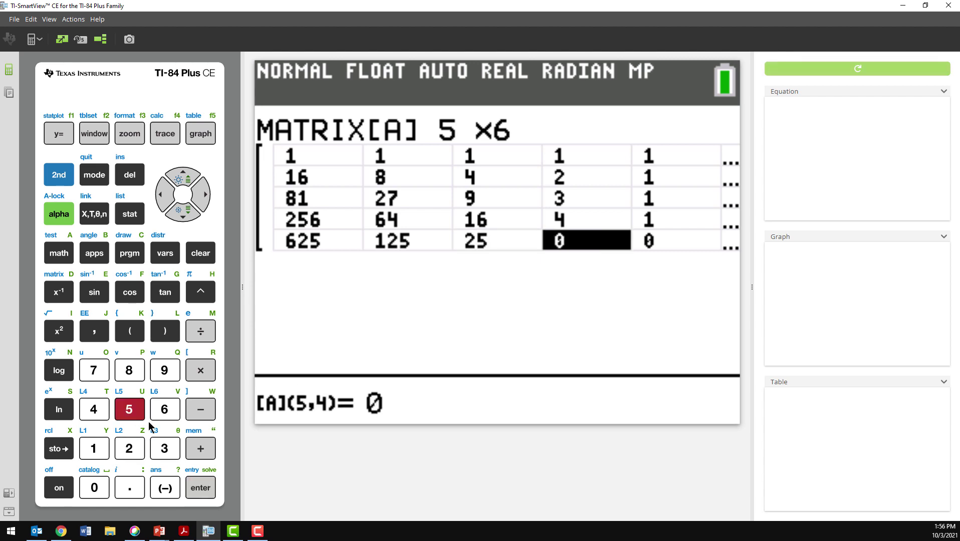
click(195, 488)
click(93, 449)
click(195, 488)
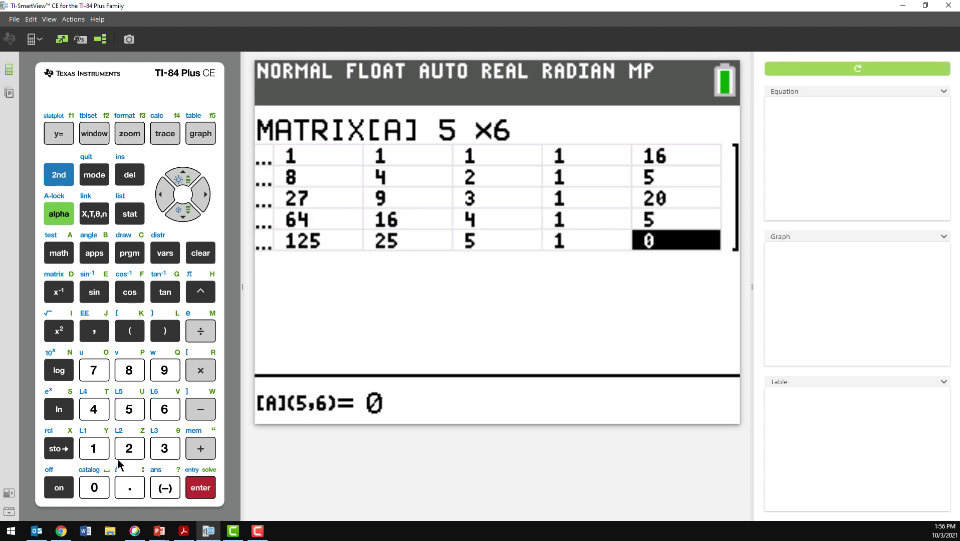
click(94, 448)
click(128, 370)
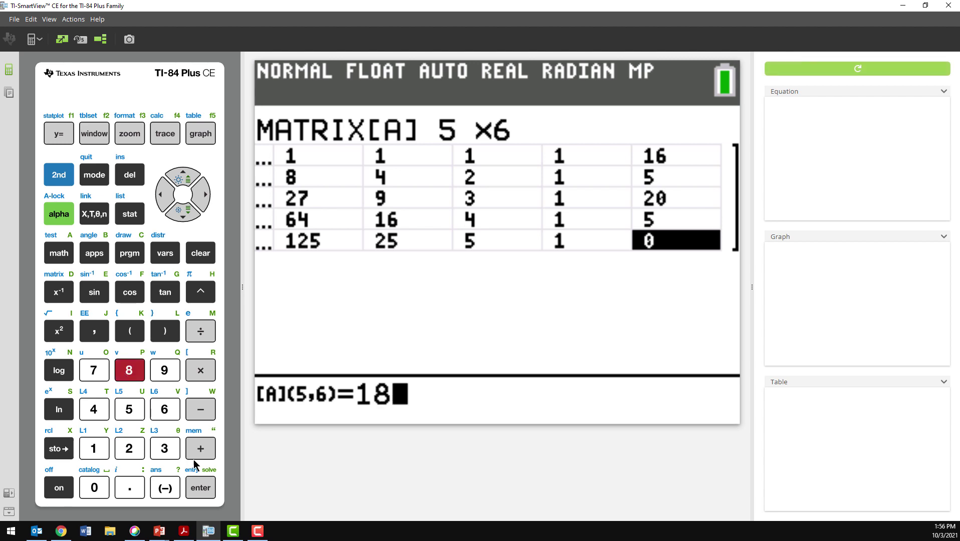
click(205, 488)
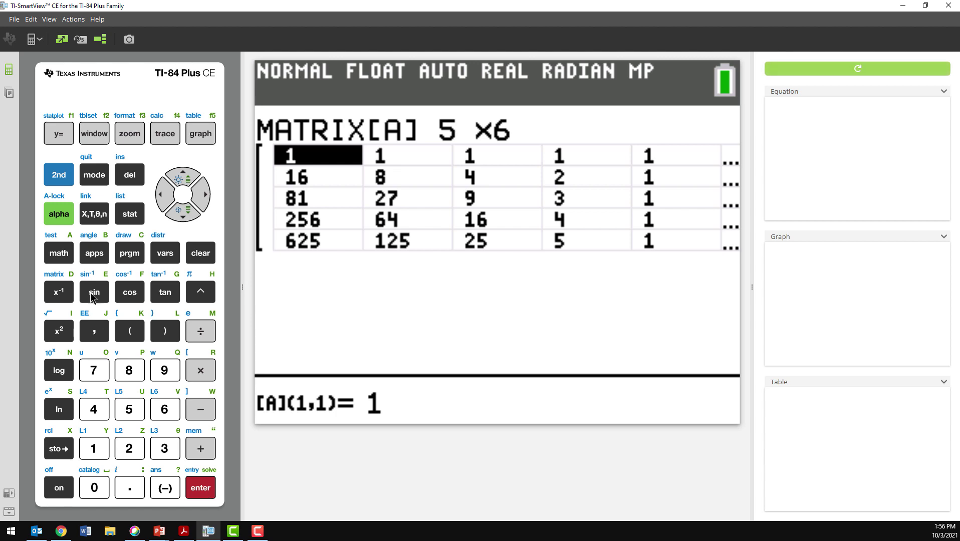
Leave the matrix editor for the home screen and insert the matrix function rref( there
click(58, 176)
click(89, 176)
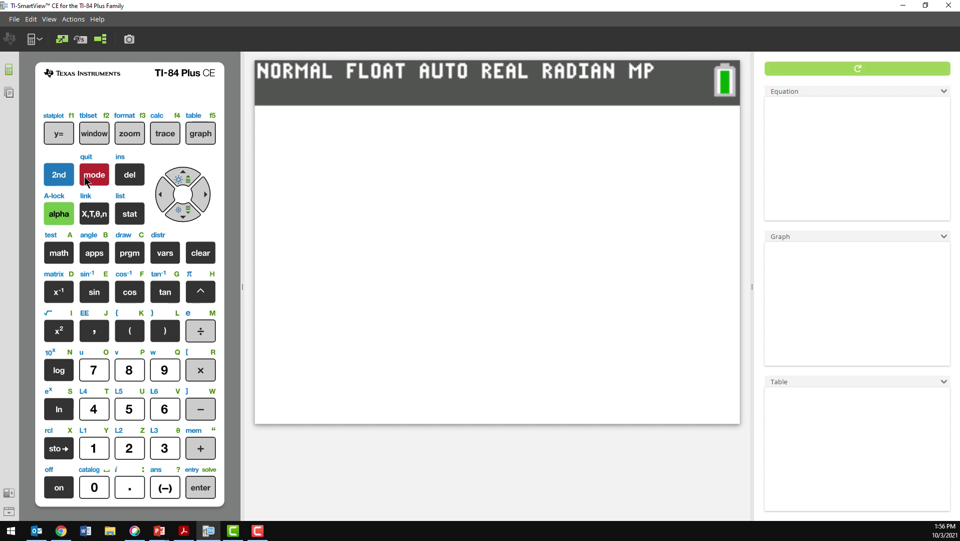
click(55, 178)
click(57, 295)
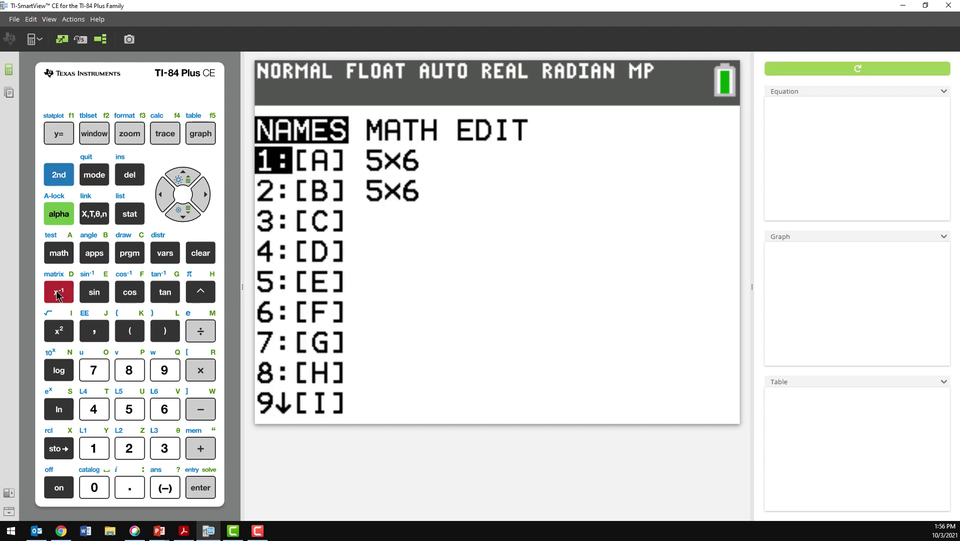
click(200, 197)
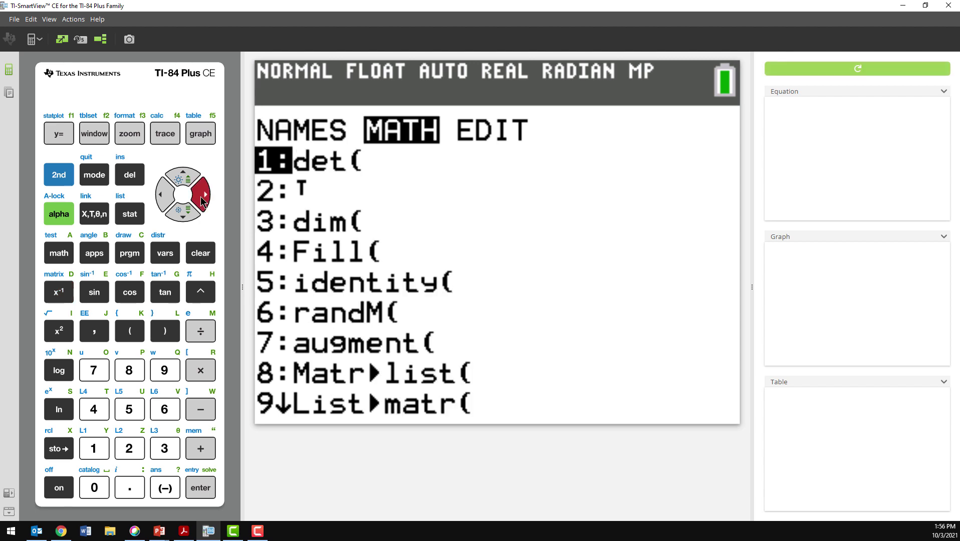
click(183, 176)
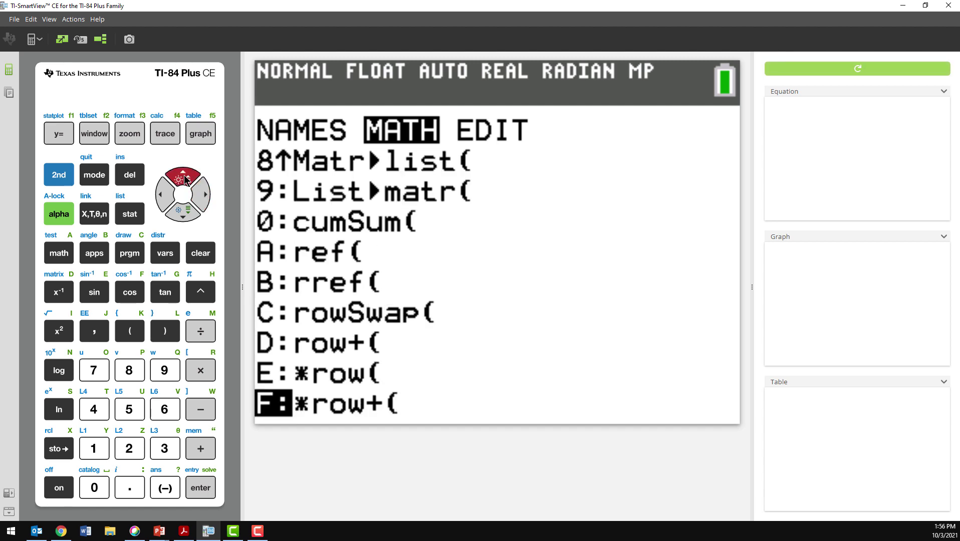
click(184, 176)
click(183, 176)
click(184, 176)
click(184, 176)
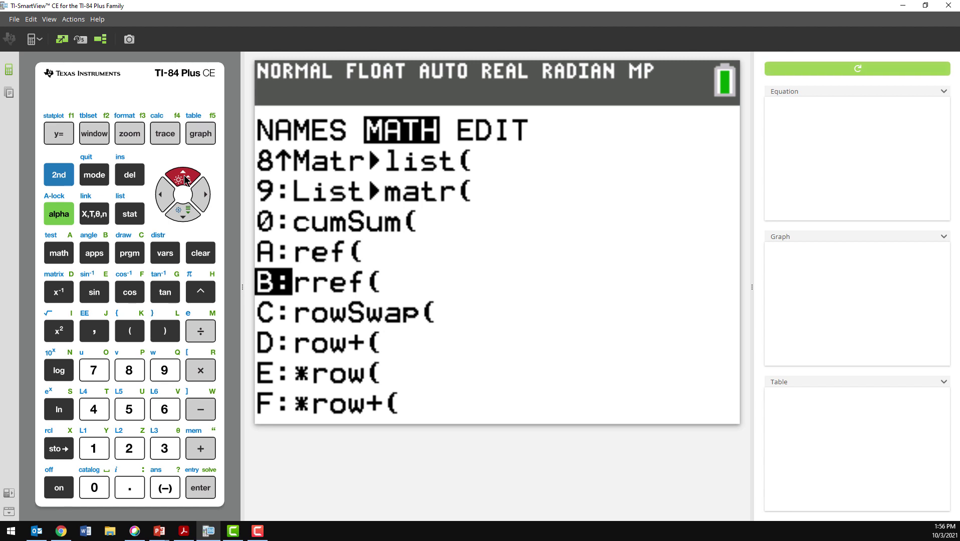
click(201, 488)
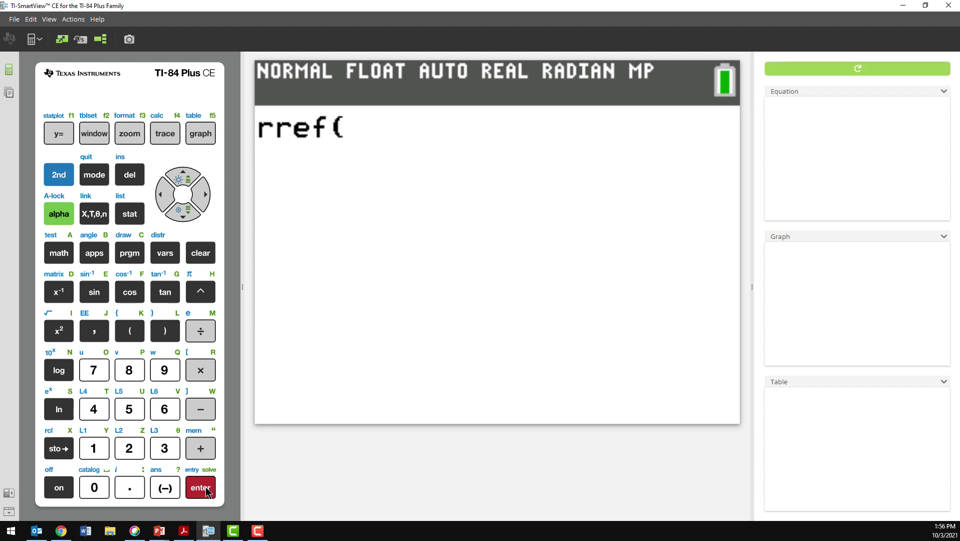
Complete the expression as rref([A]) and evaluate it
click(57, 178)
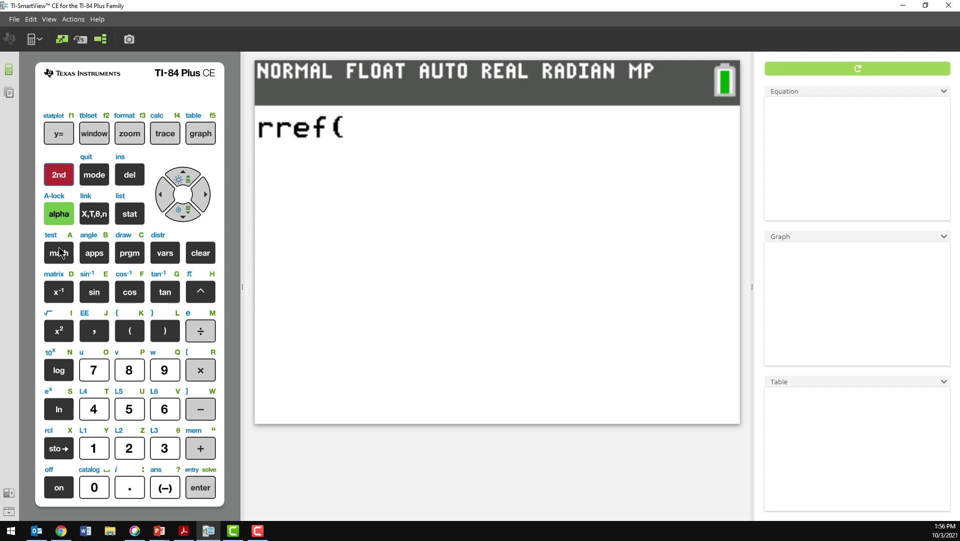
click(56, 294)
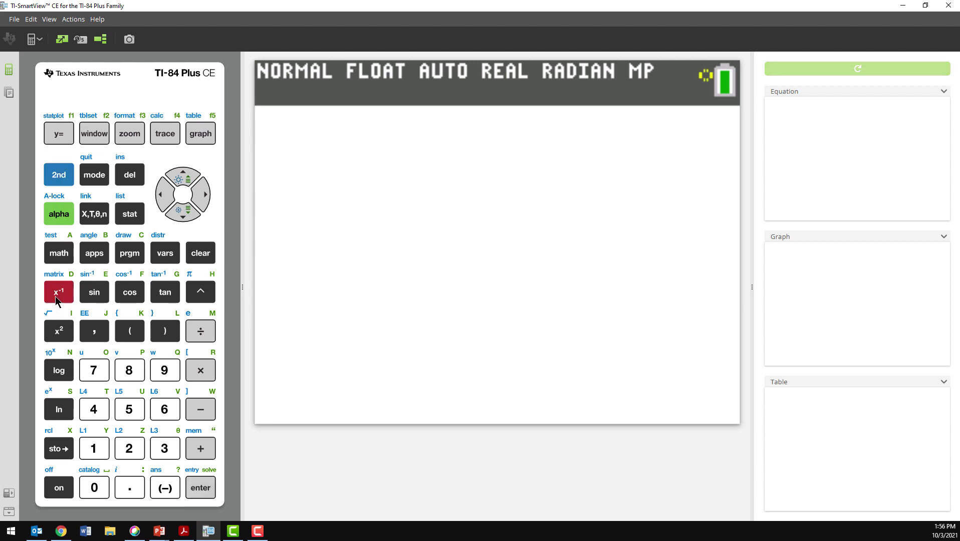
click(90, 455)
click(160, 333)
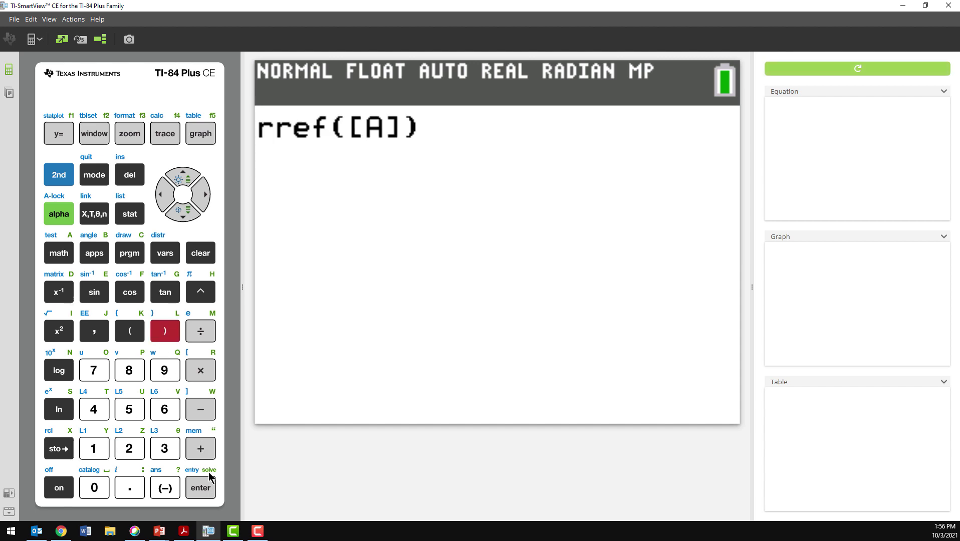
click(207, 492)
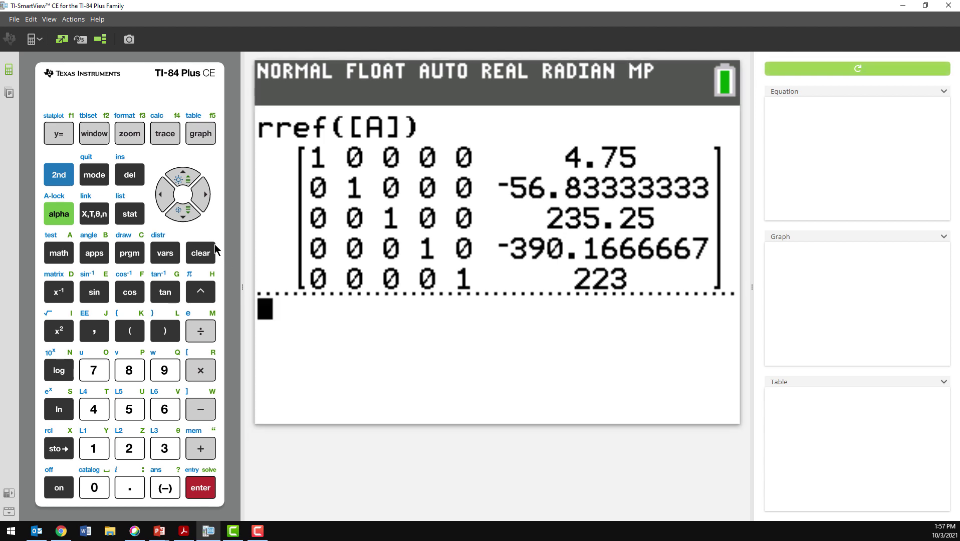
Reuse the rref([A]) entry from the history and store its result in matrix [B]
click(183, 176)
click(183, 176)
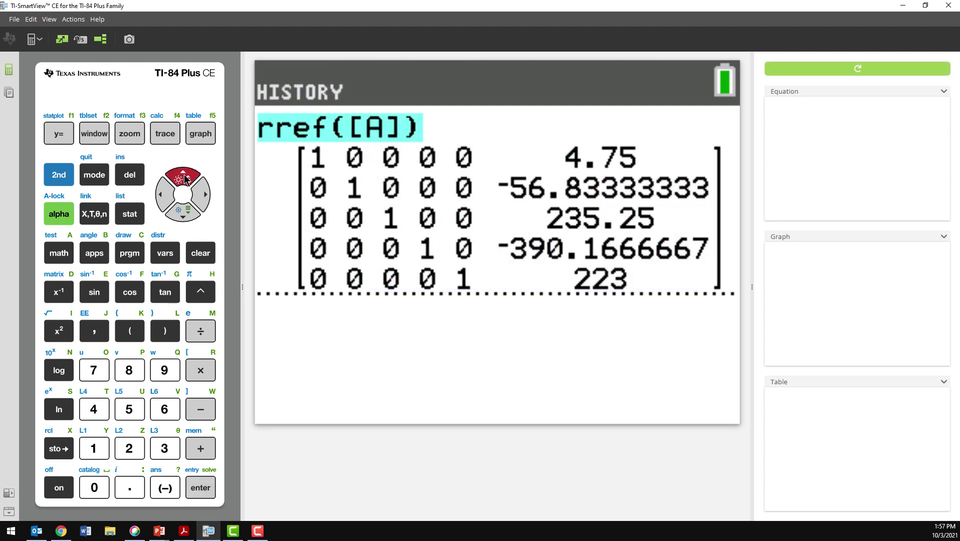
click(201, 489)
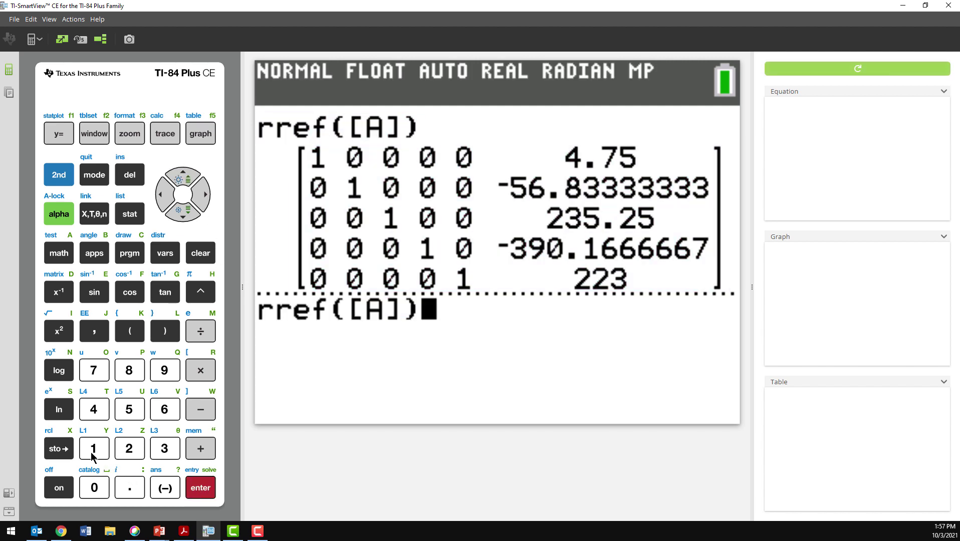
click(64, 451)
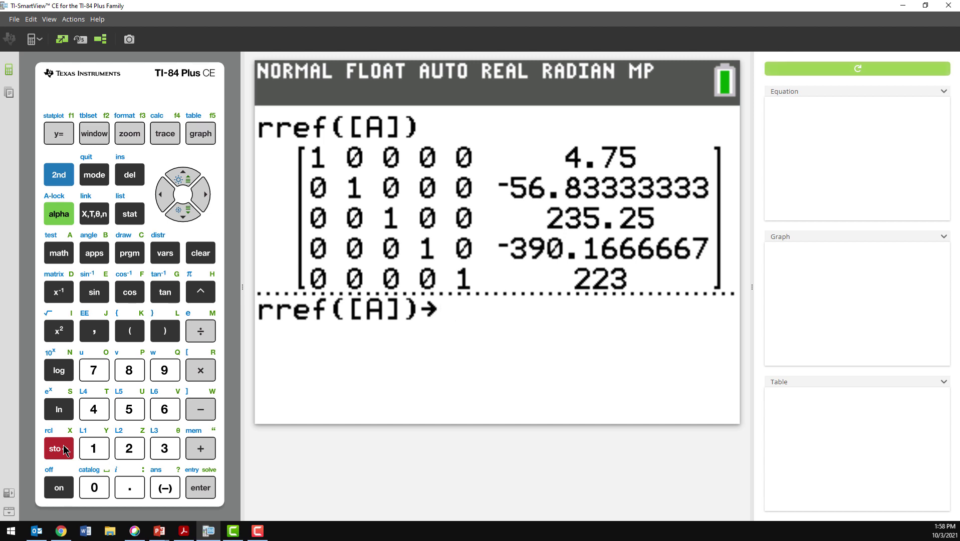
click(58, 177)
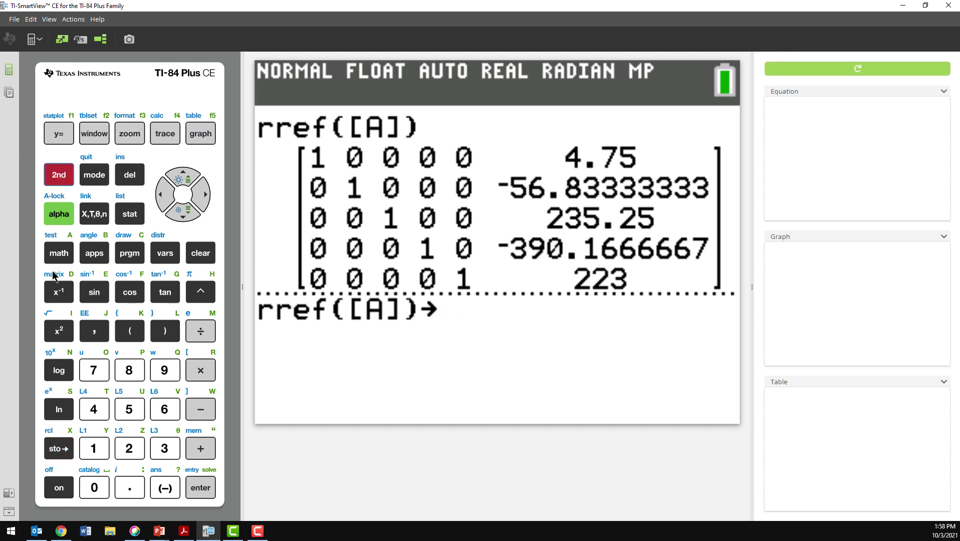
click(56, 293)
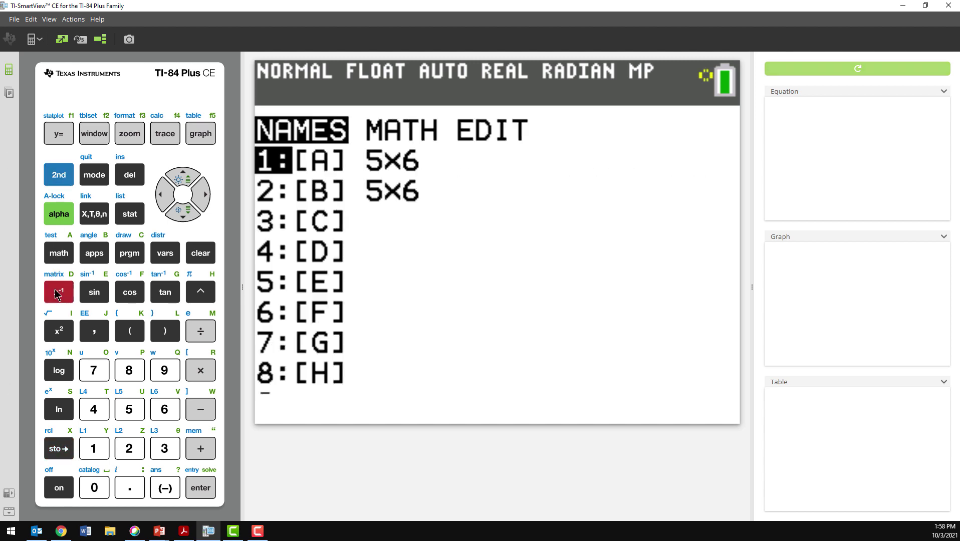
click(129, 448)
click(201, 488)
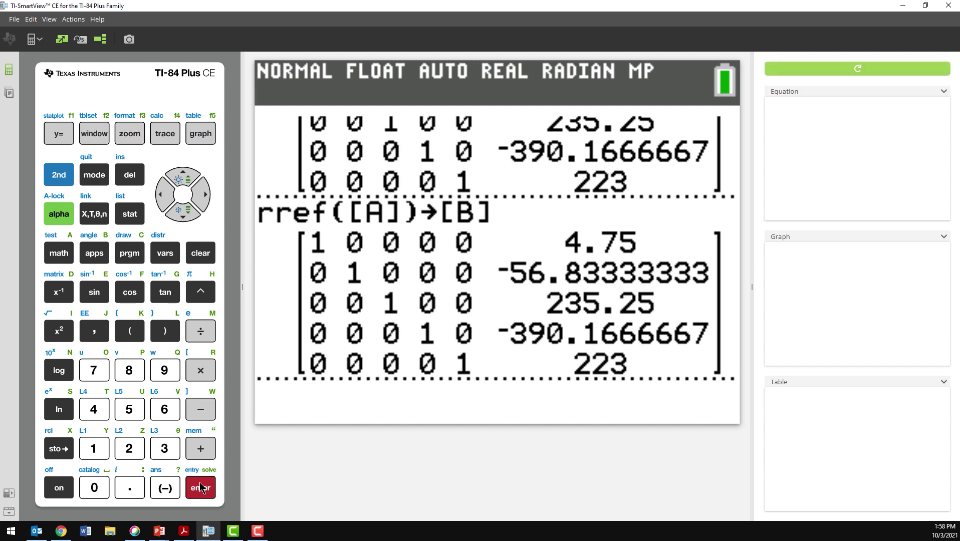
Evaluate the element in row 1, column 6 of the stored matrix with [B](1,6)
click(60, 184)
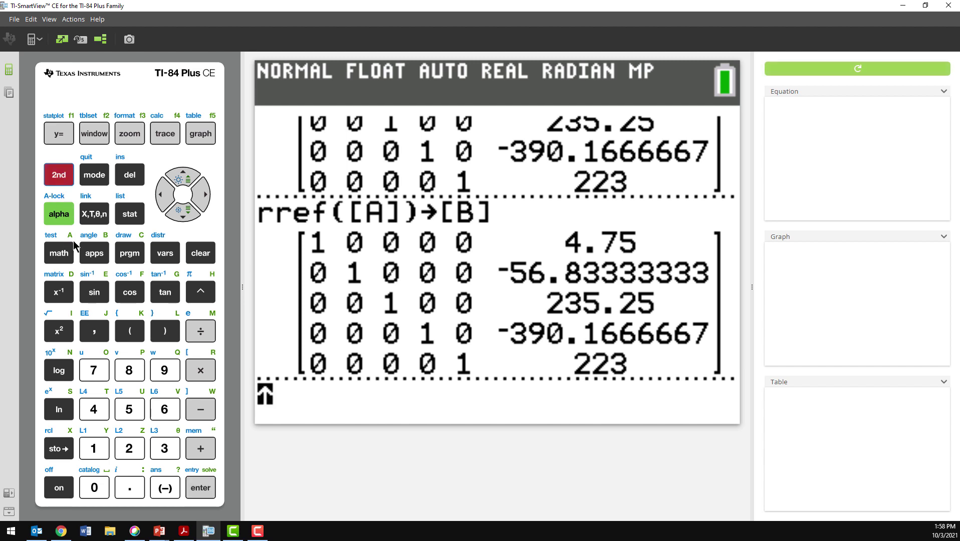
click(59, 293)
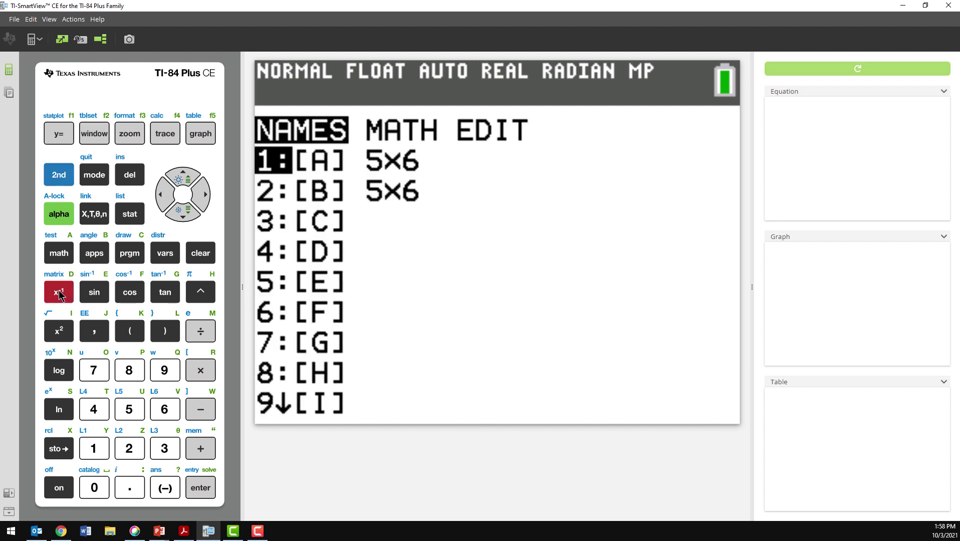
click(133, 452)
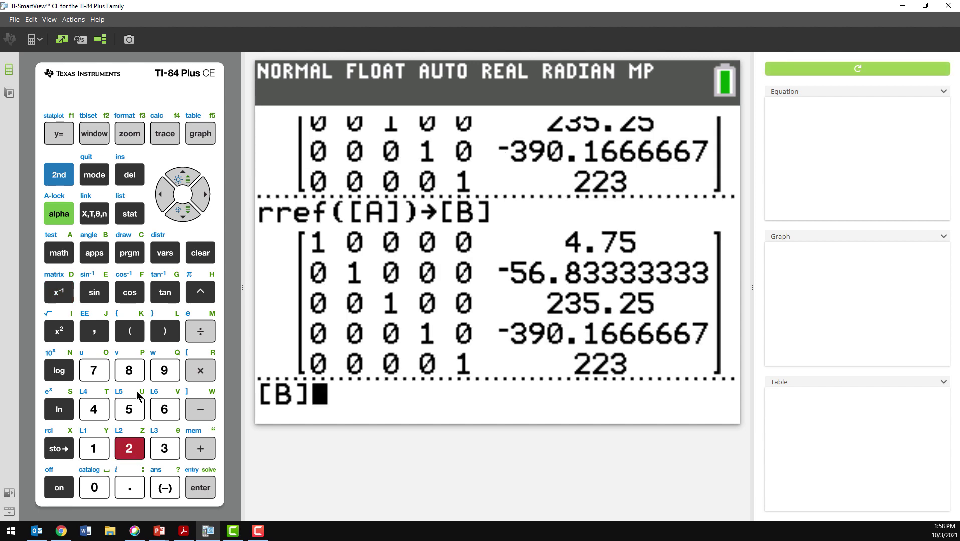
click(129, 331)
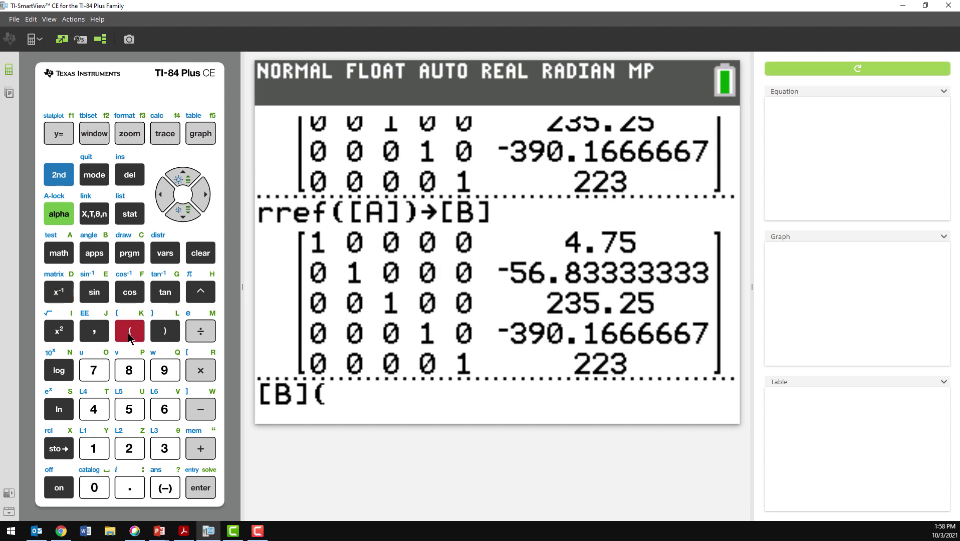
click(100, 453)
click(96, 340)
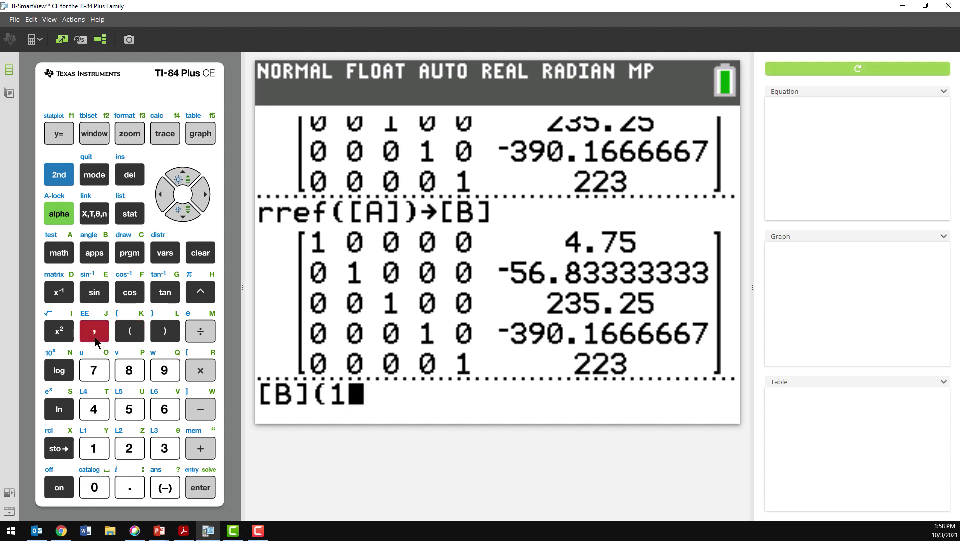
click(165, 409)
click(166, 332)
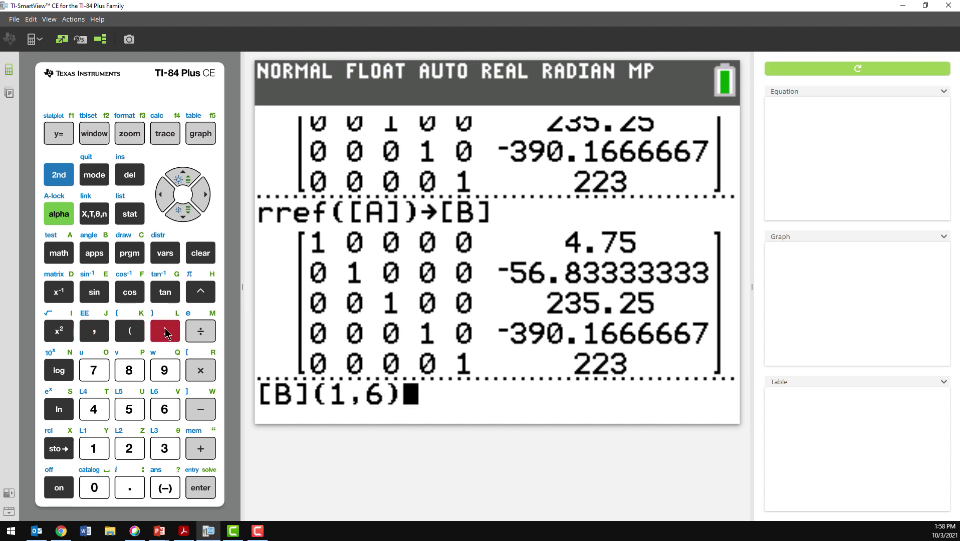
click(206, 486)
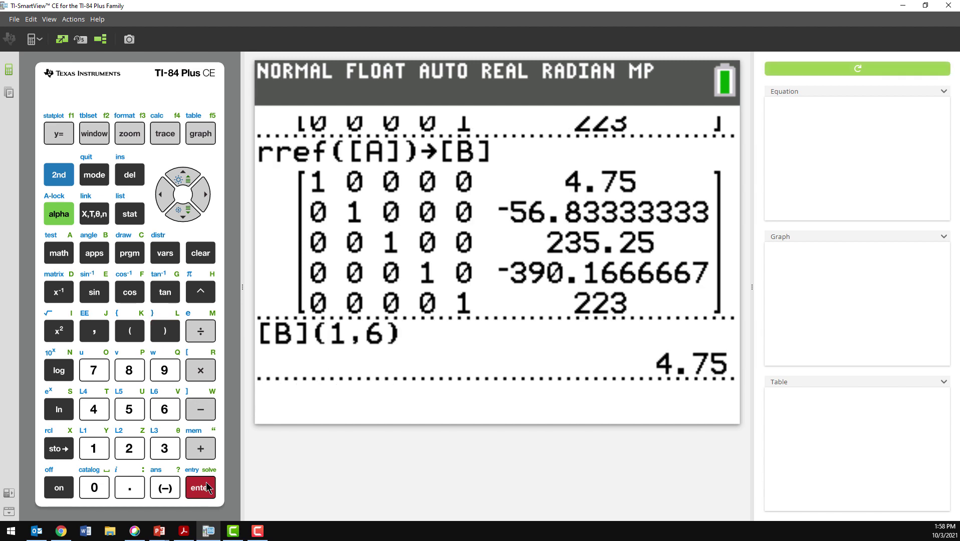
Store the last answer in variable A
click(65, 450)
click(66, 220)
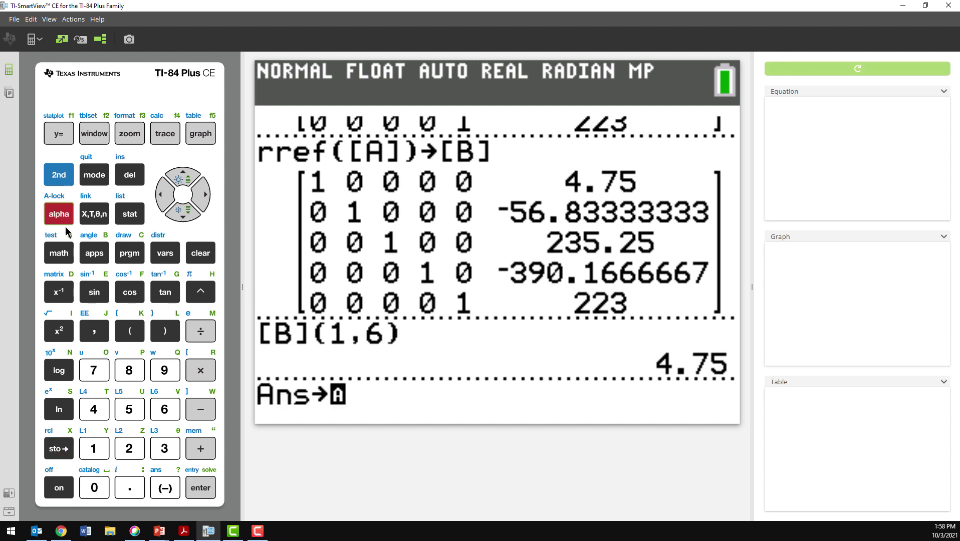
click(69, 256)
click(204, 487)
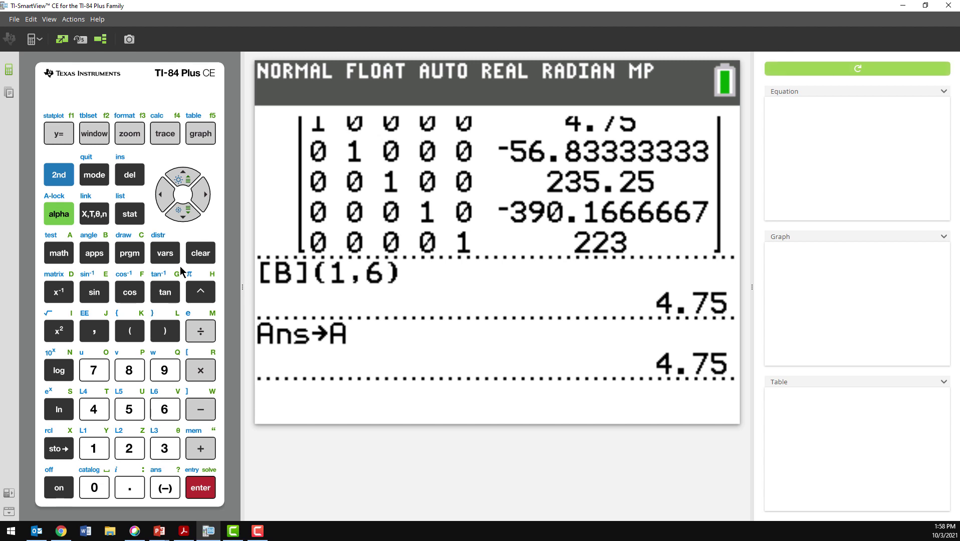
Reuse the [B](1,6) entry from the history and change its row index to 2
click(184, 179)
click(186, 181)
click(186, 182)
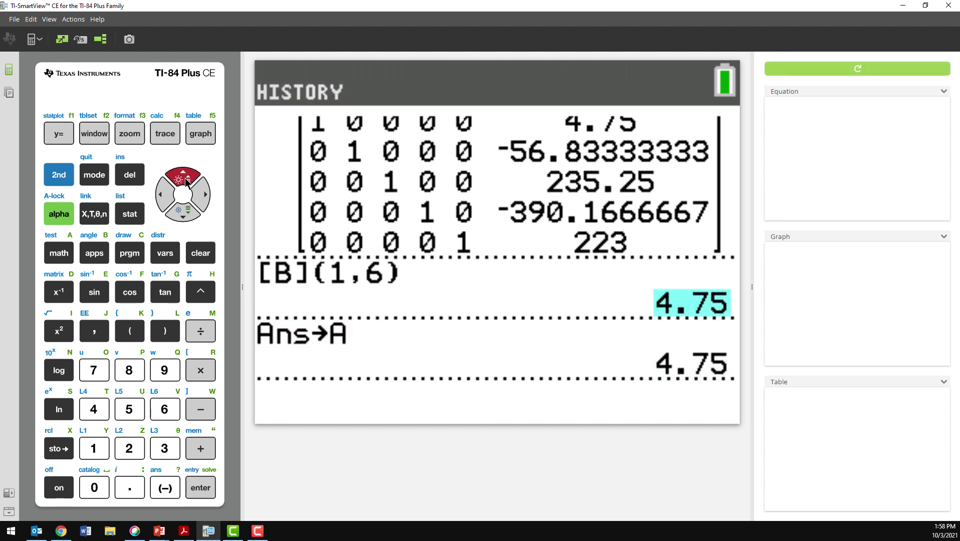
click(186, 182)
click(206, 489)
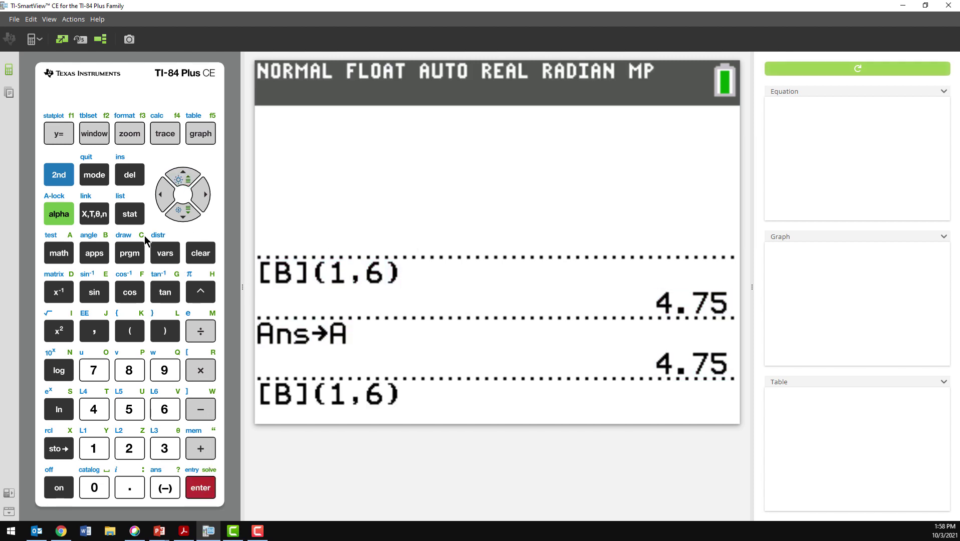
click(161, 197)
click(161, 197)
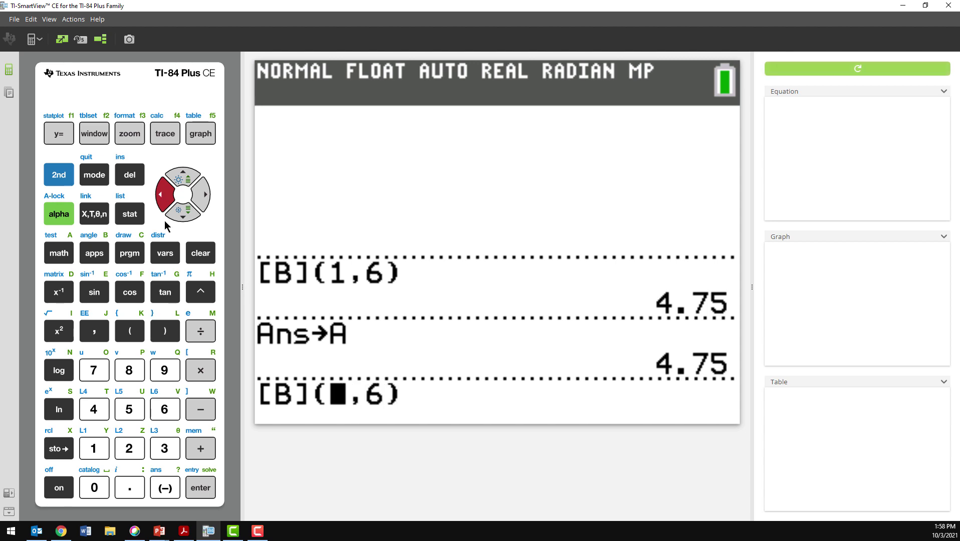
text(2)
click(200, 198)
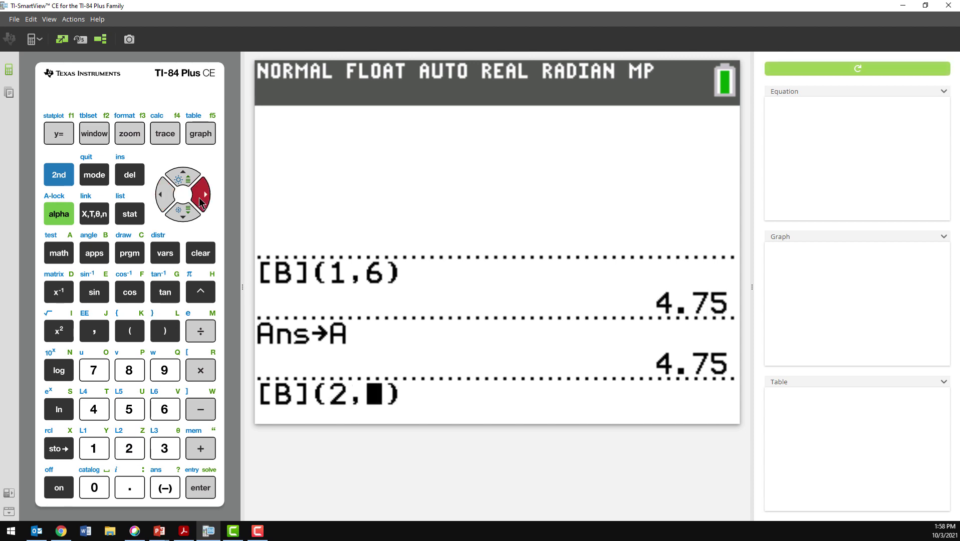
click(199, 197)
click(199, 197)
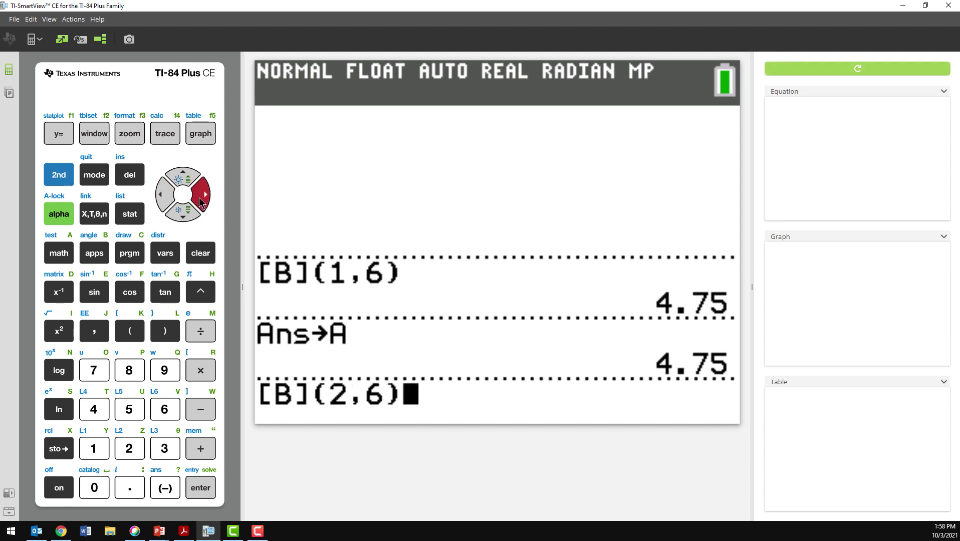
Store the [B](2,6) element in variable B and evaluate the entry
click(65, 454)
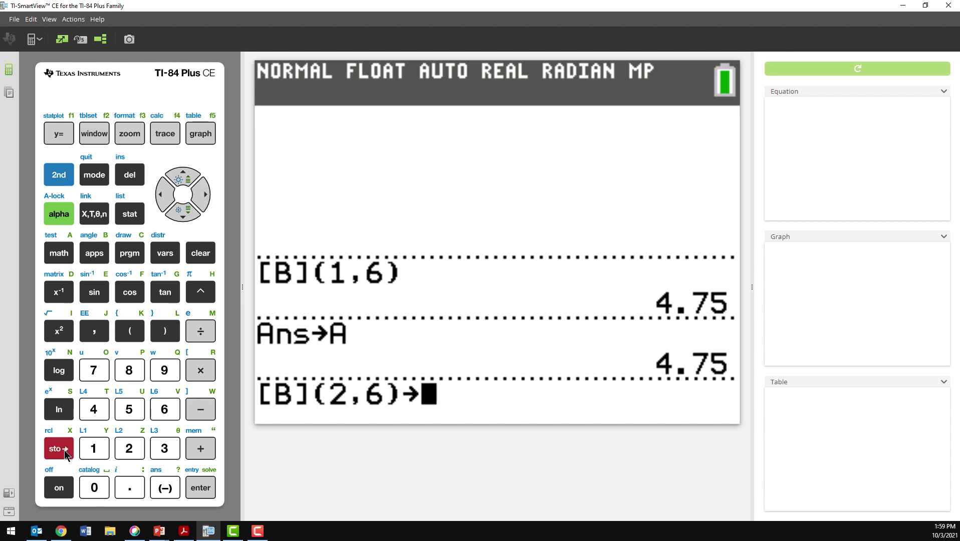
click(58, 220)
click(106, 259)
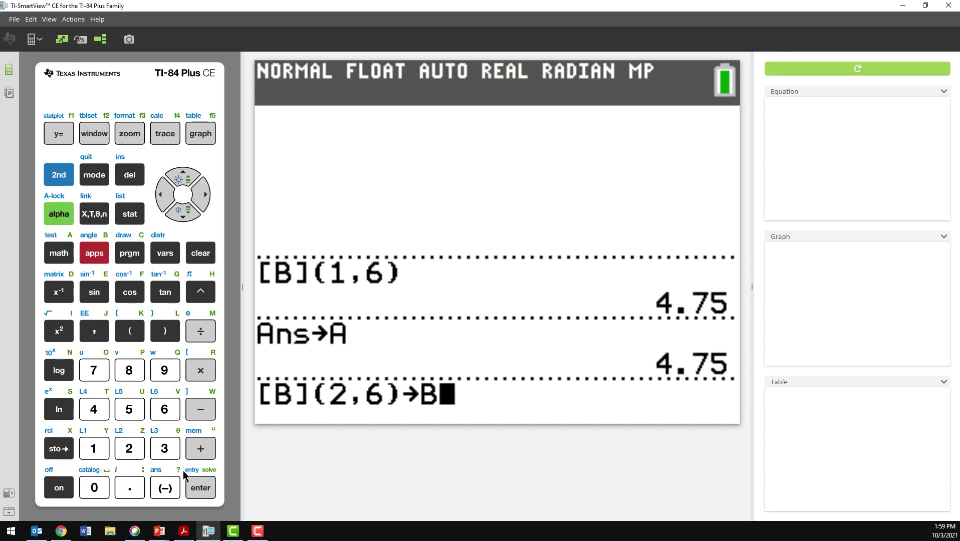
click(198, 489)
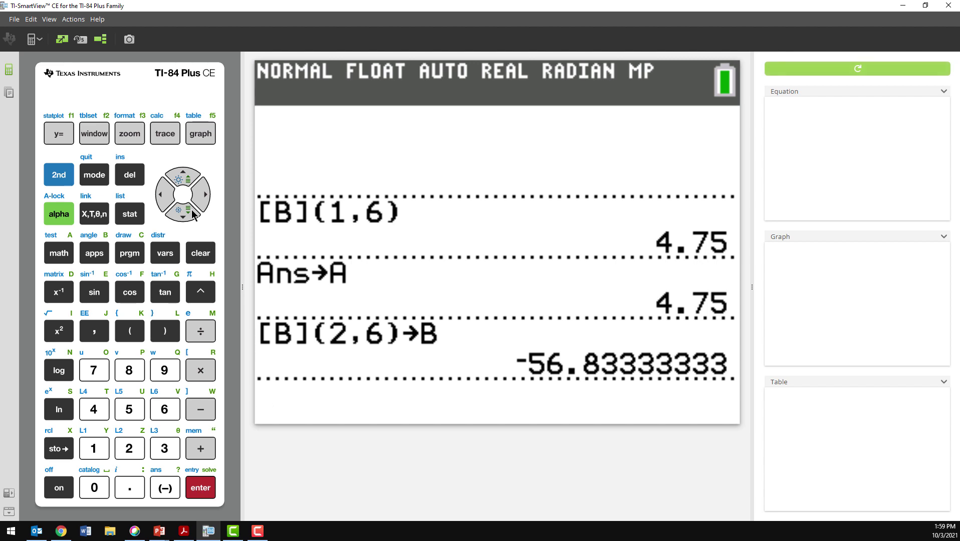
Reuse the [B](2,6)→B entry from the history and change its row index to 3
click(183, 180)
click(183, 180)
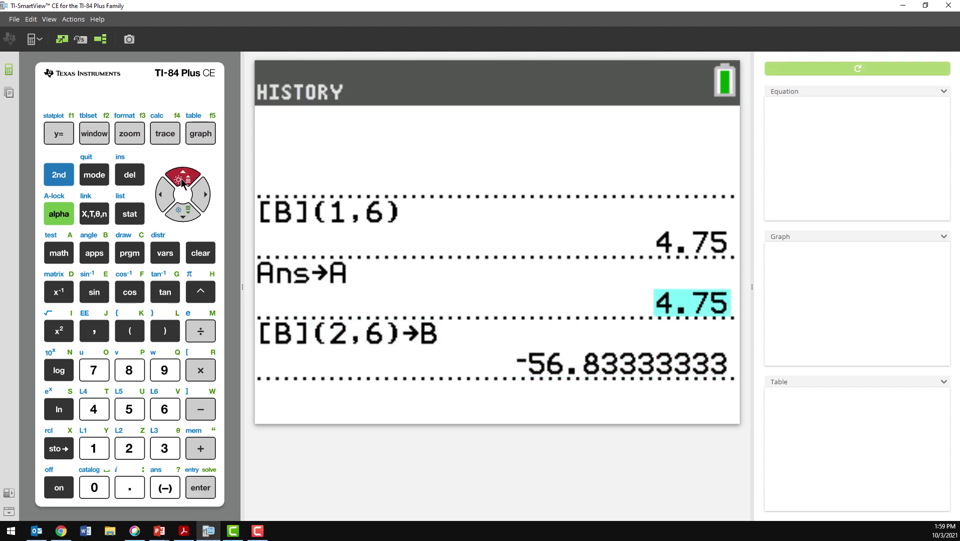
click(180, 215)
click(209, 489)
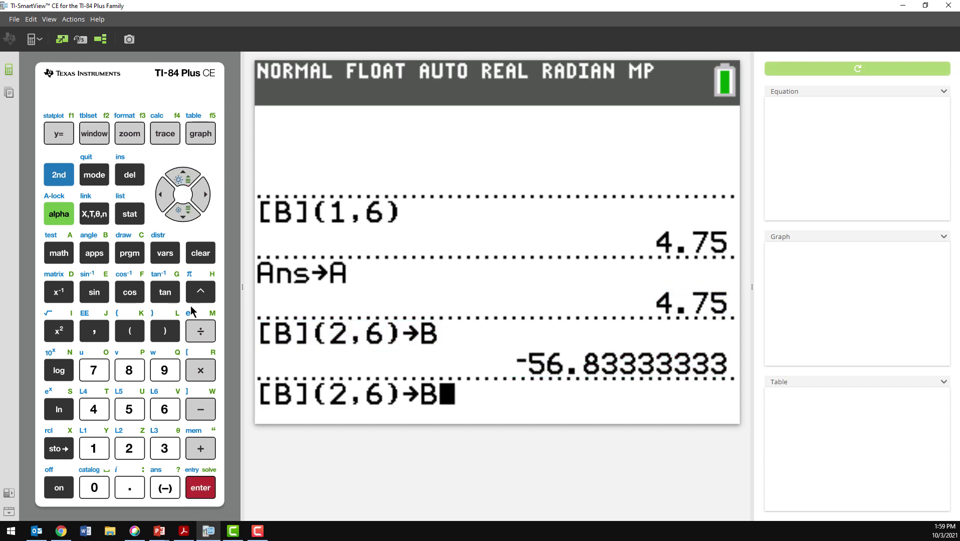
click(163, 202)
click(164, 203)
click(164, 203)
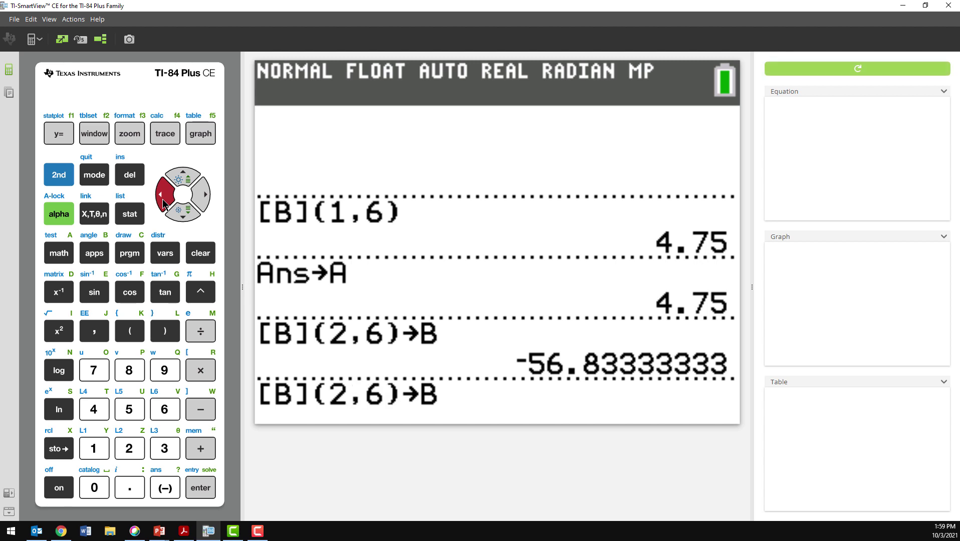
click(164, 449)
click(198, 191)
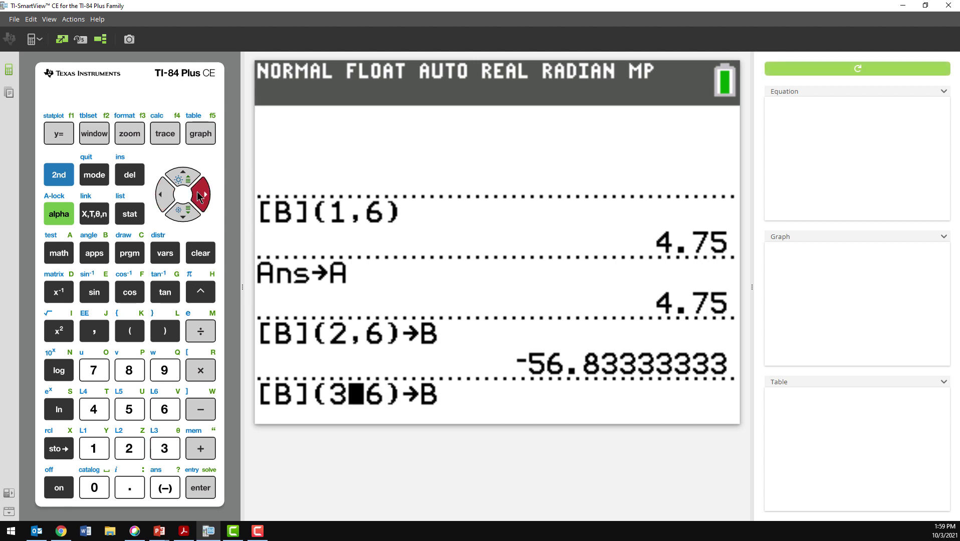
click(198, 191)
click(197, 191)
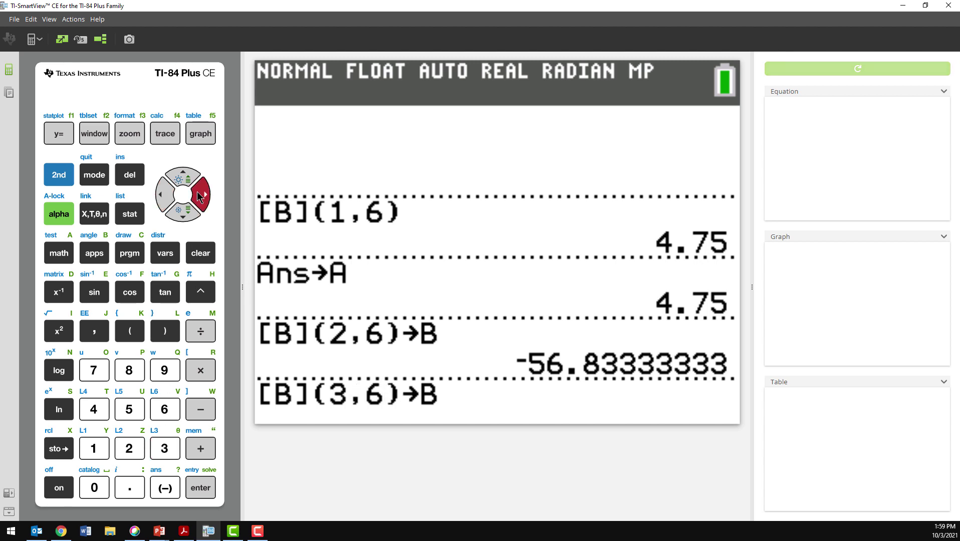
Change the storage variable of the [B](3,6) entry to C and evaluate it
click(58, 214)
click(129, 253)
click(196, 488)
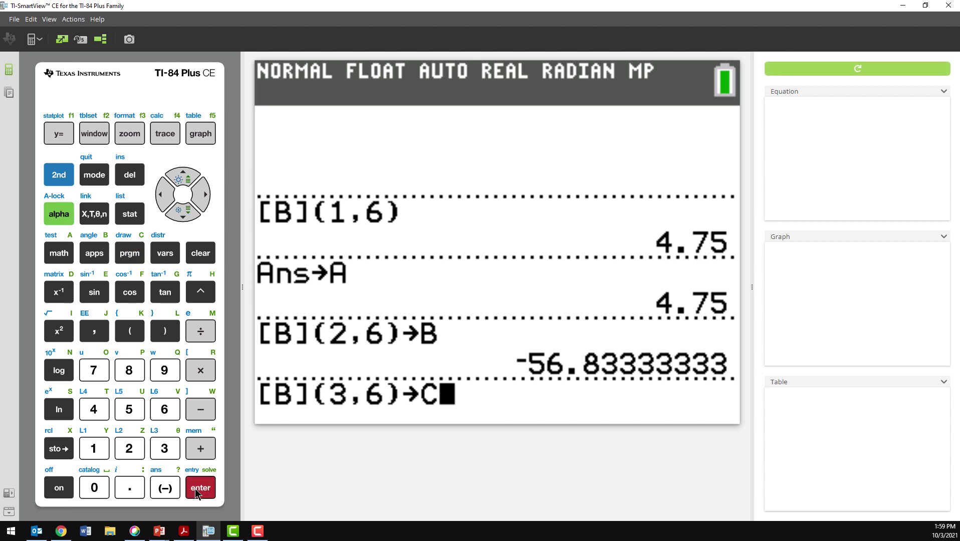
Reuse the [B](3,6)→C entry from the history and change its storage variable to D
click(183, 179)
click(183, 179)
click(182, 180)
click(183, 210)
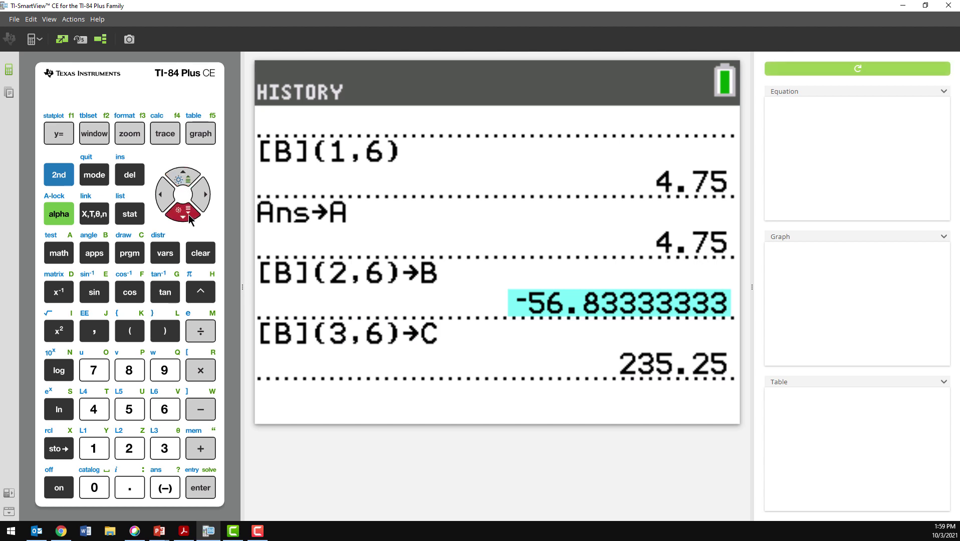
click(198, 486)
click(162, 195)
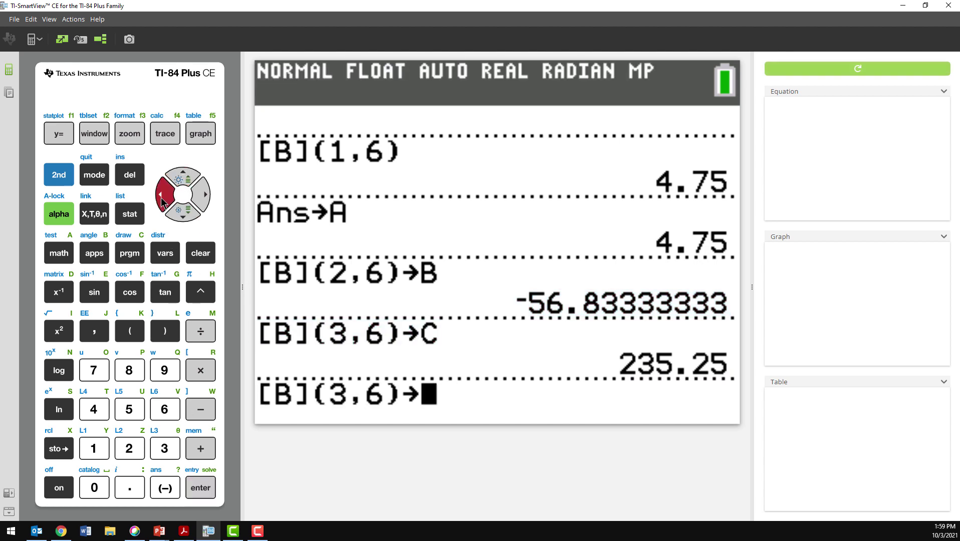
click(59, 215)
click(58, 291)
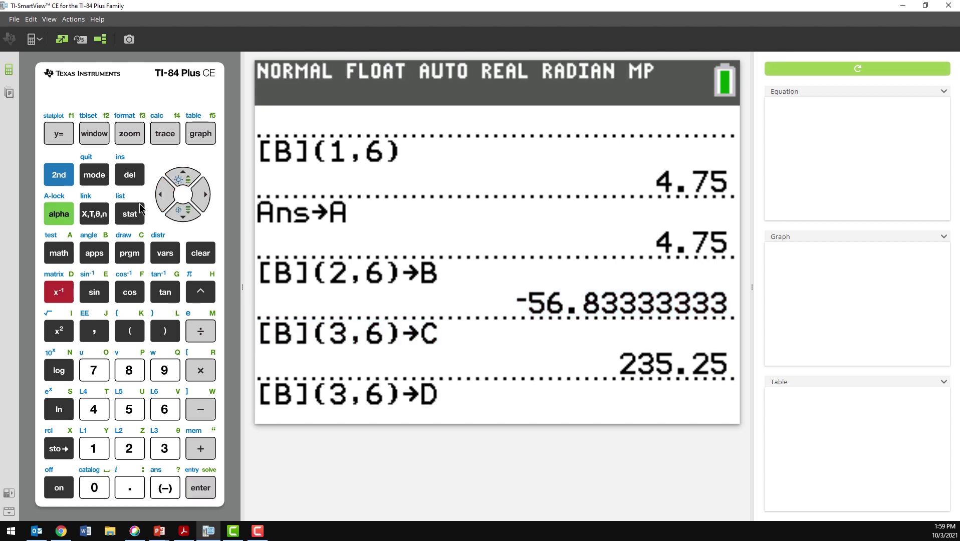
Change the row index of the entry to 4 and evaluate [B](4,6)→D
click(162, 196)
click(160, 201)
click(160, 201)
click(160, 201)
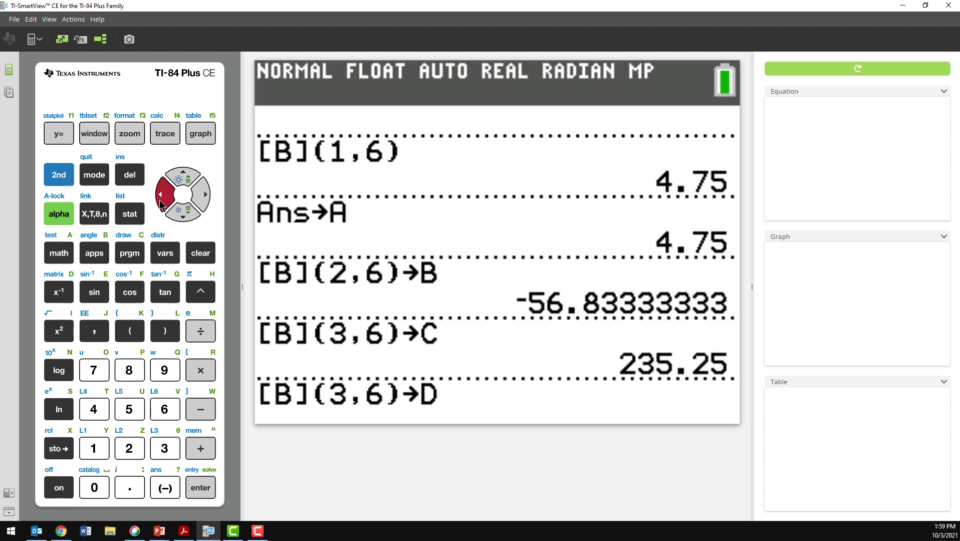
click(160, 201)
click(99, 411)
click(203, 492)
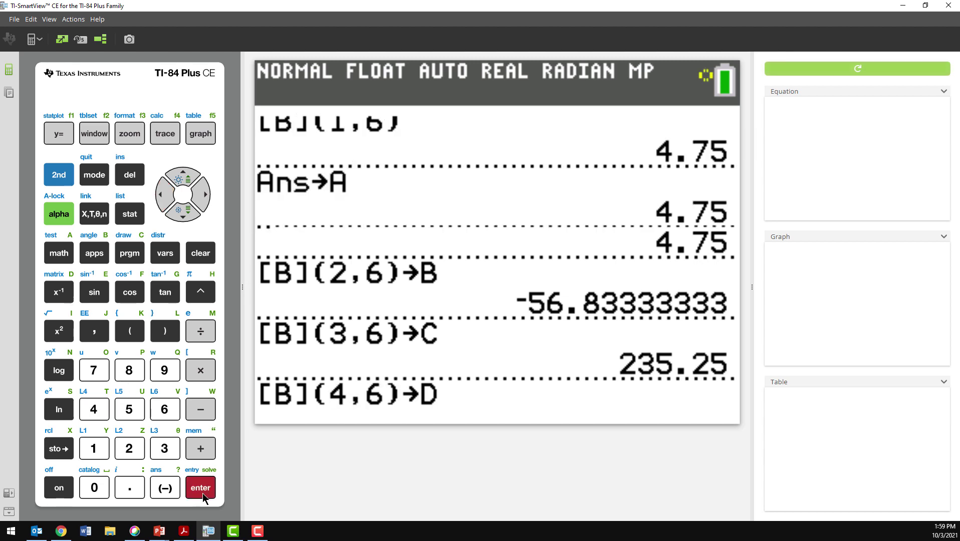
Reuse the [B](4,6)→D entry from the history and change its storage variable to E
click(184, 179)
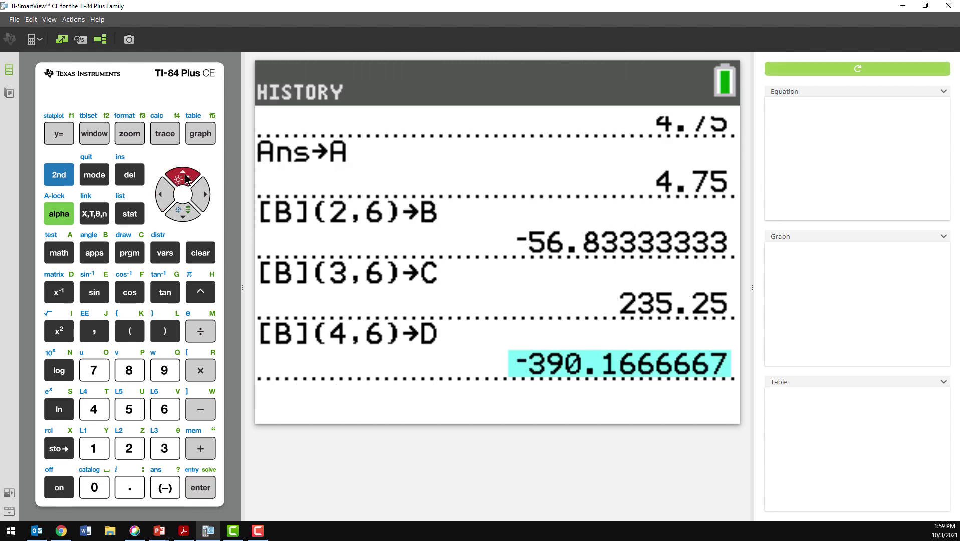
click(183, 179)
click(183, 179)
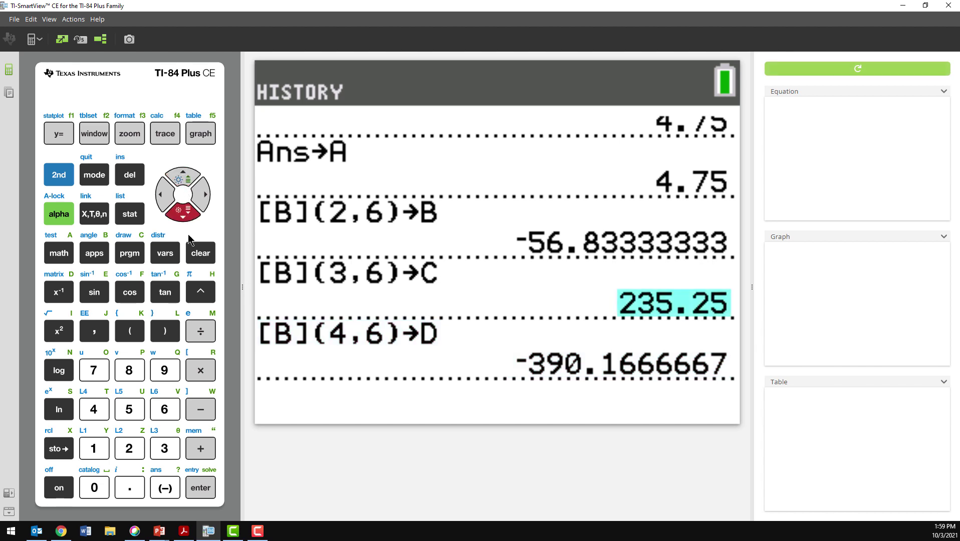
click(184, 209)
click(205, 484)
click(161, 194)
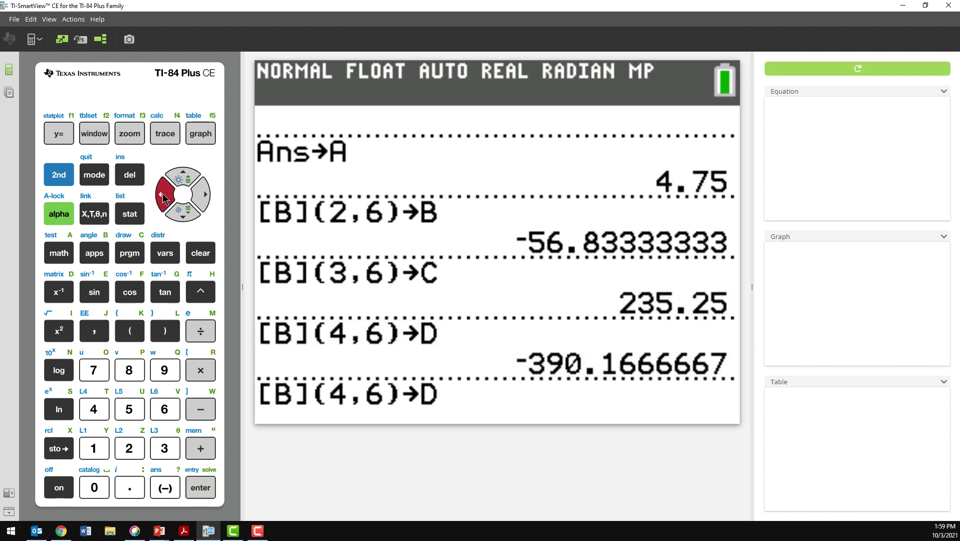
click(60, 215)
click(94, 292)
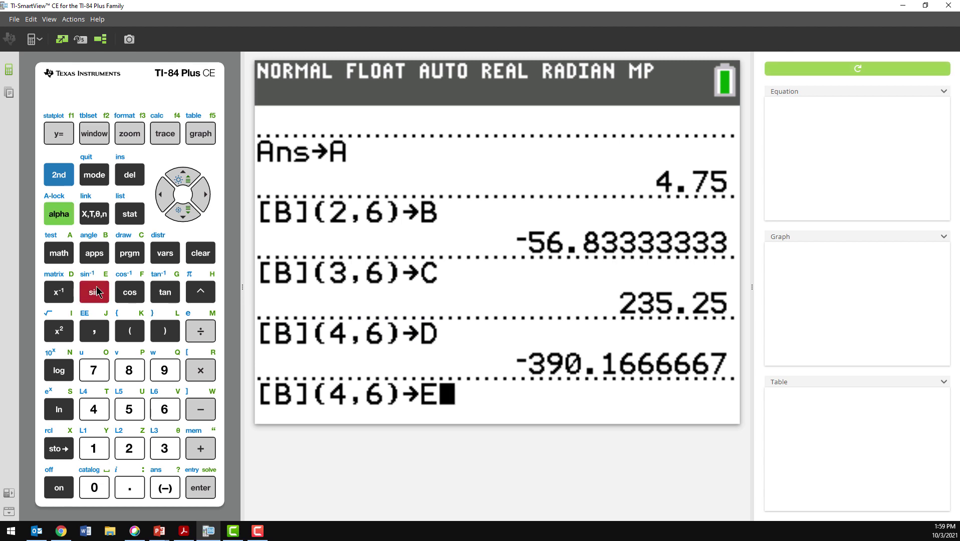
Change the row index of the entry to 5 and evaluate [B](5,6)→E
click(164, 194)
click(166, 194)
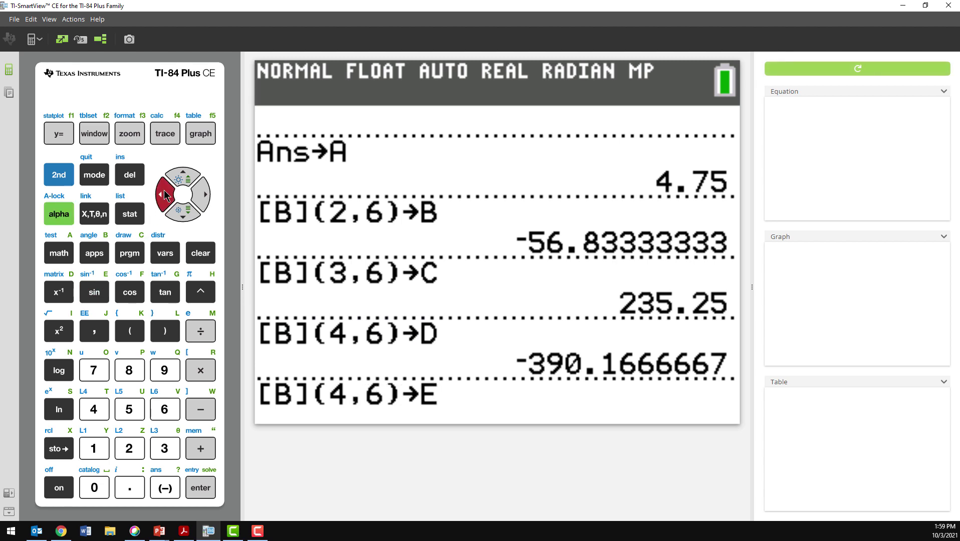
click(129, 409)
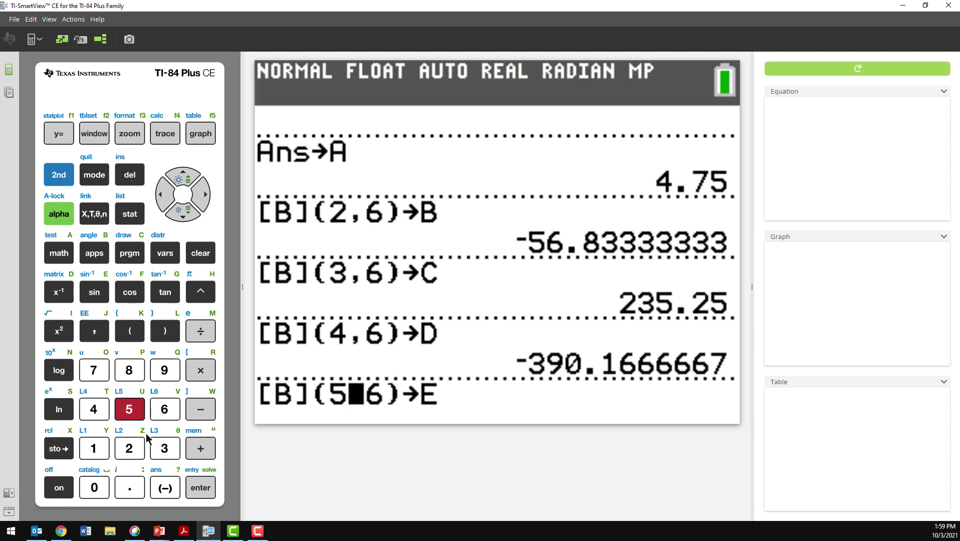
click(201, 488)
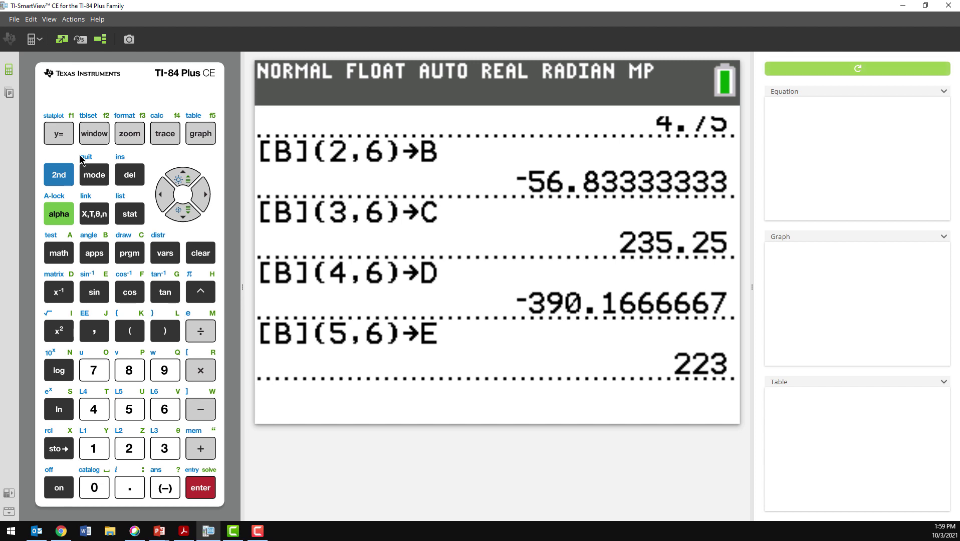
Open the function editor and enter AX^4 as the first term of Y1
click(65, 136)
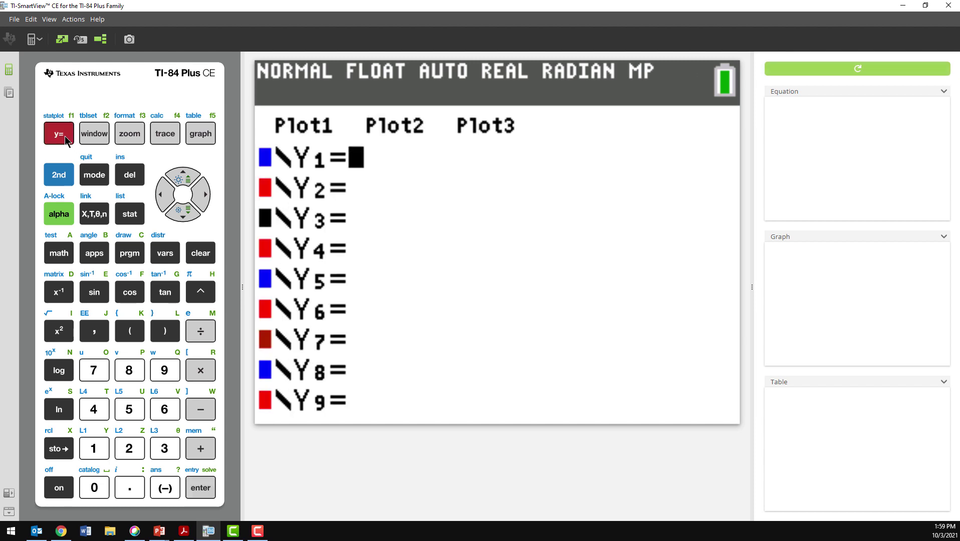
click(61, 220)
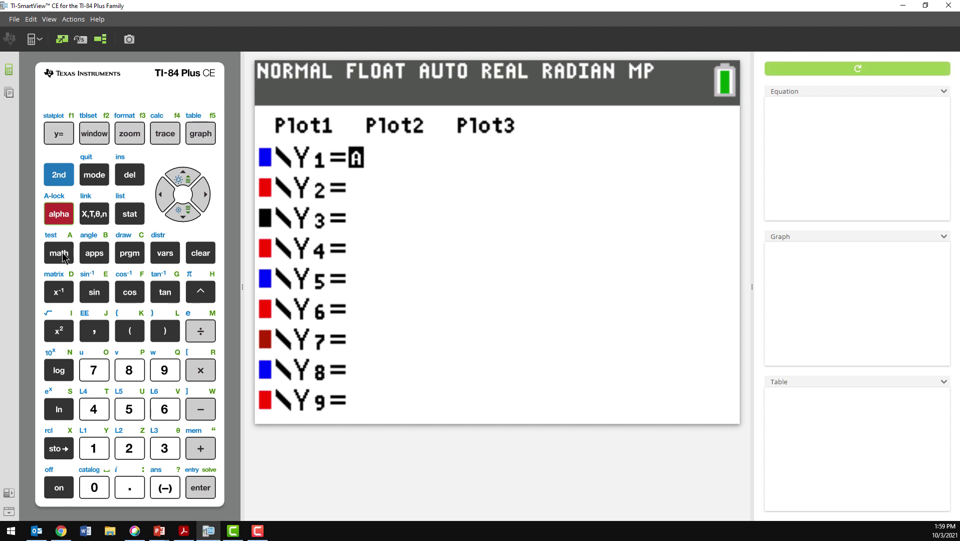
click(63, 256)
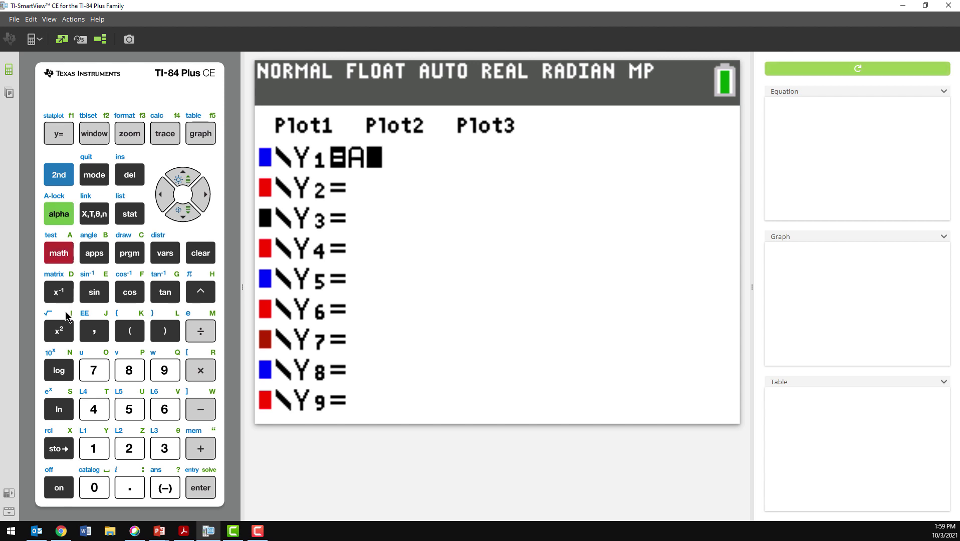
click(95, 217)
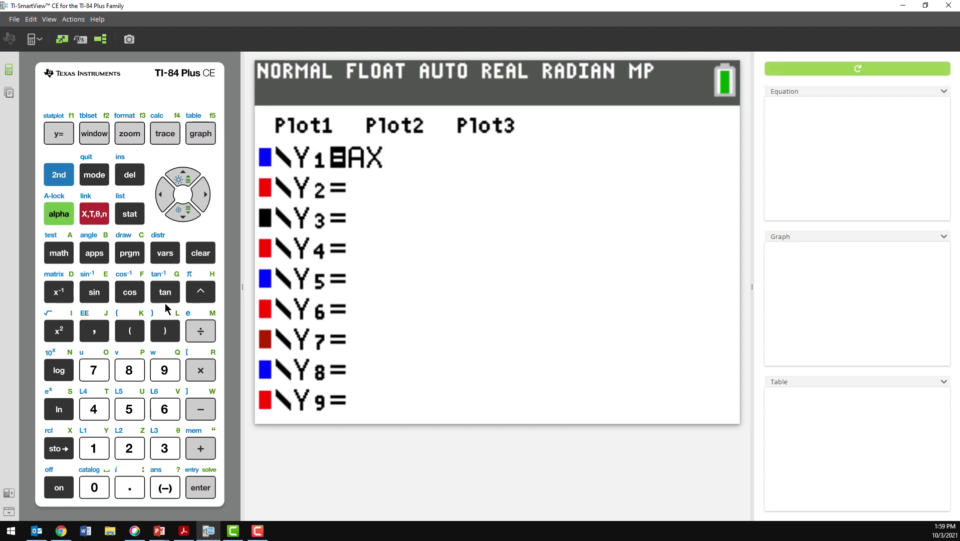
click(201, 292)
click(94, 409)
click(205, 195)
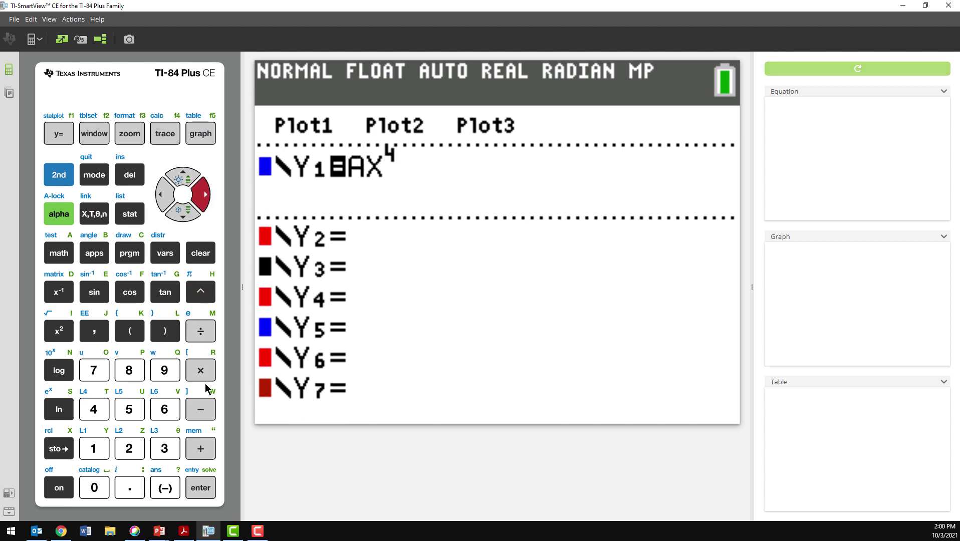
Add the term BX^3 to the Y1 expression after AX^4
click(200, 449)
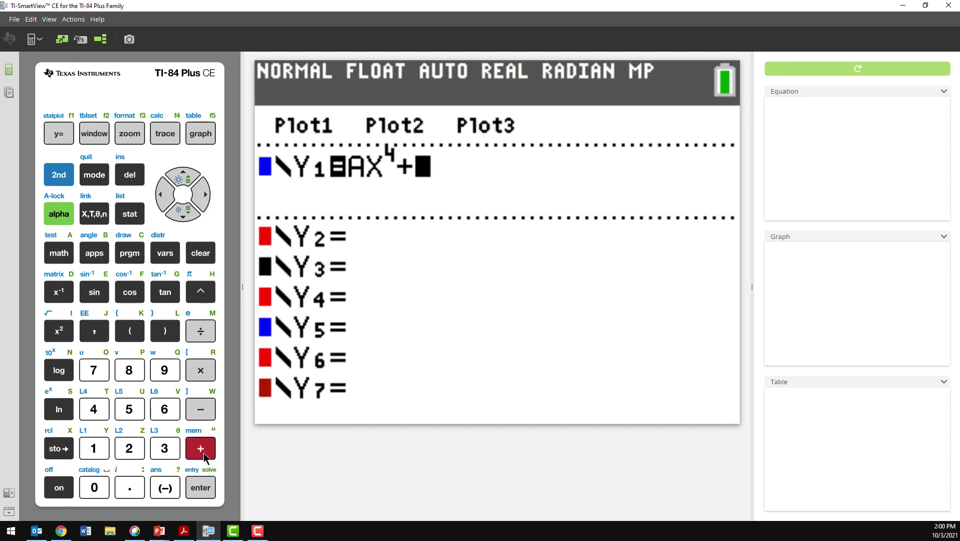
click(56, 213)
click(92, 255)
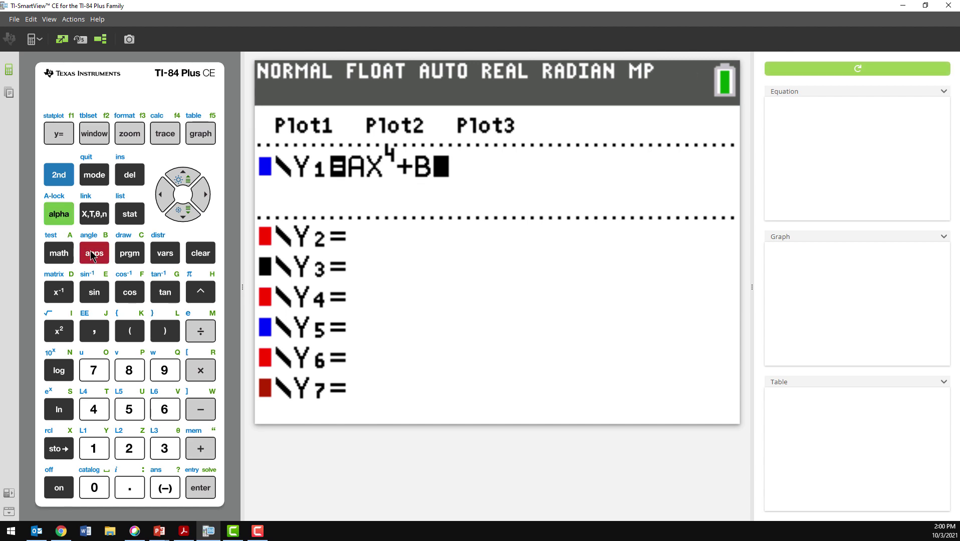
click(95, 214)
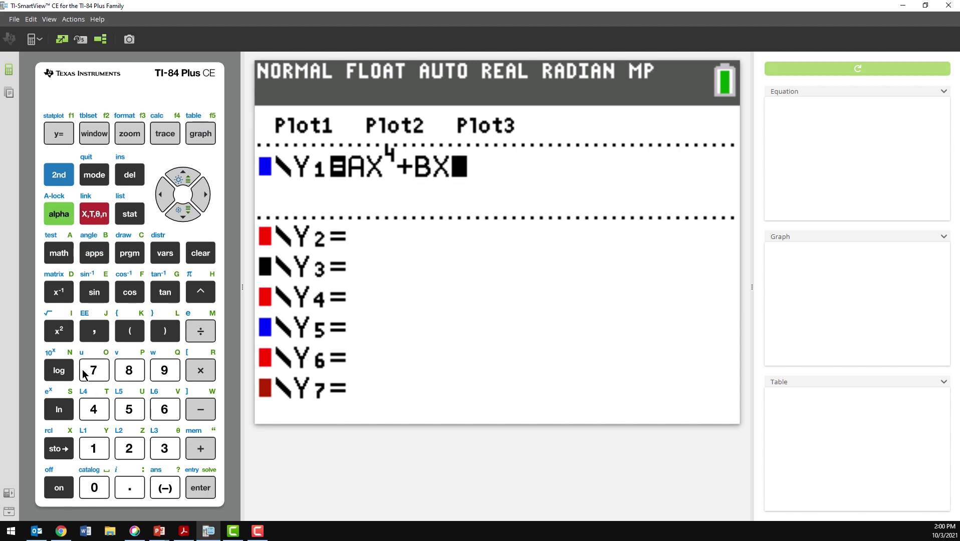
click(198, 291)
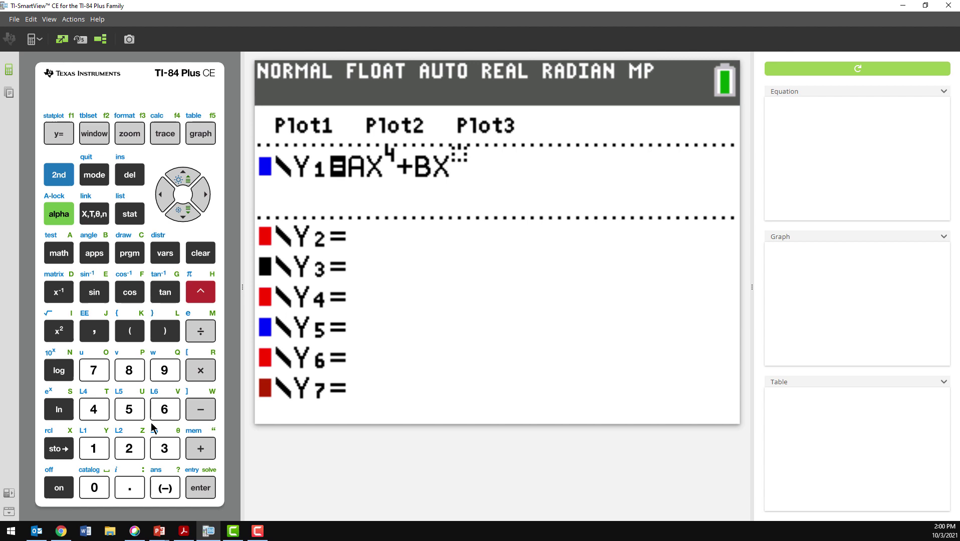
click(167, 451)
click(203, 194)
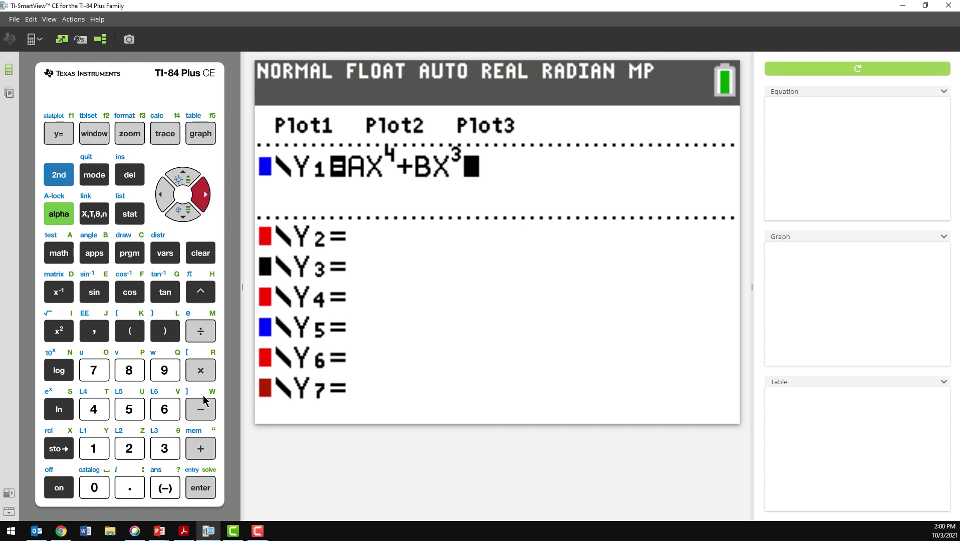
Add the term CX^2 to the Y1 expression after BX^3
click(203, 449)
click(59, 214)
click(132, 252)
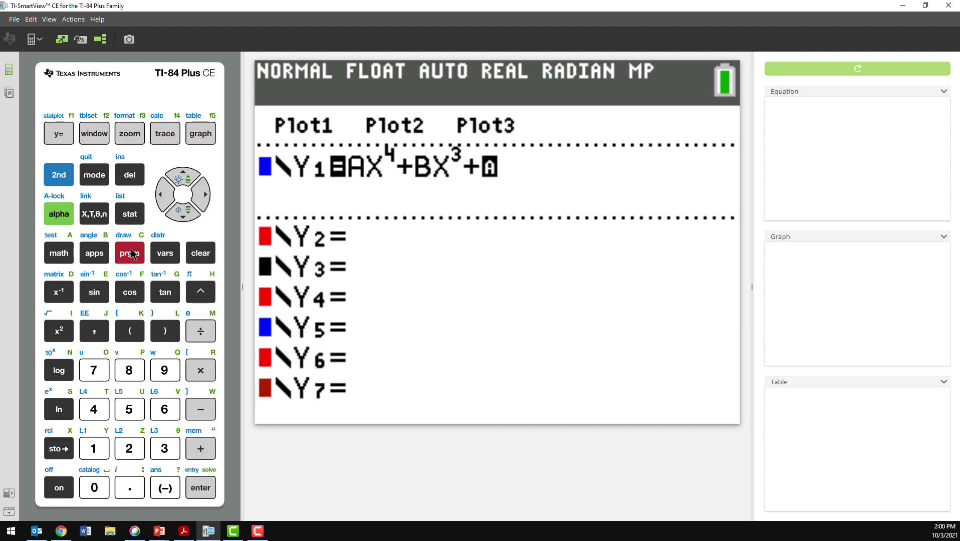
click(94, 214)
click(59, 330)
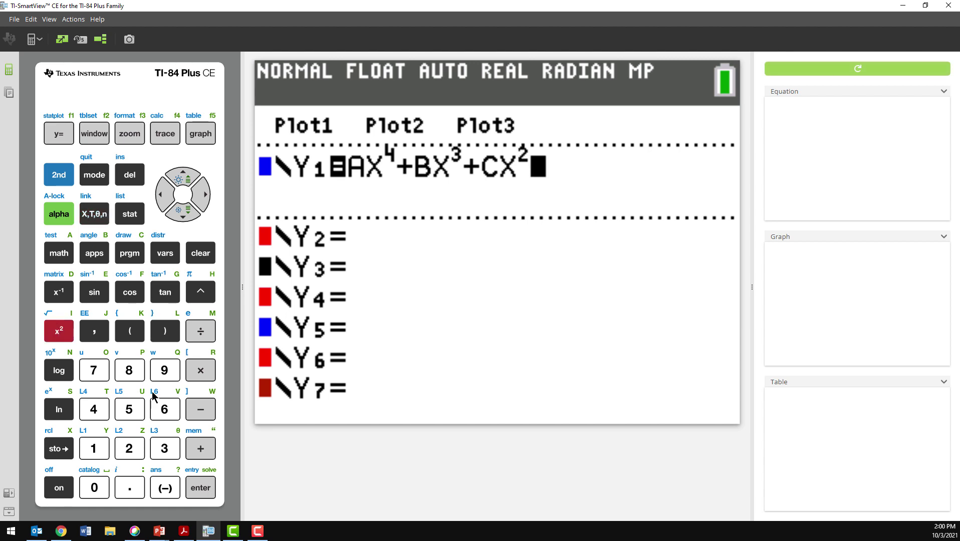
Complete the Y1 polynomial with the terms DX and E and move on to the Y2 line
click(209, 455)
click(59, 214)
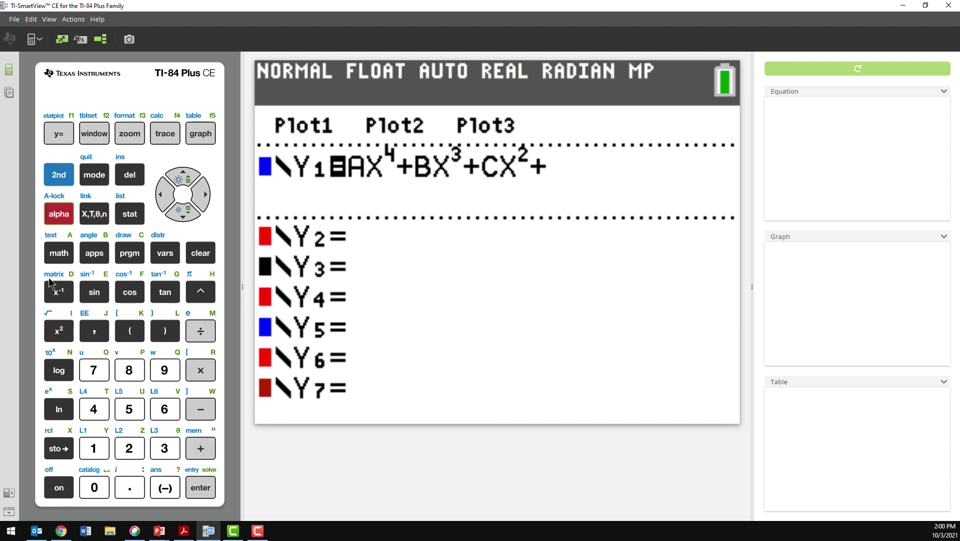
click(55, 288)
click(94, 214)
click(200, 448)
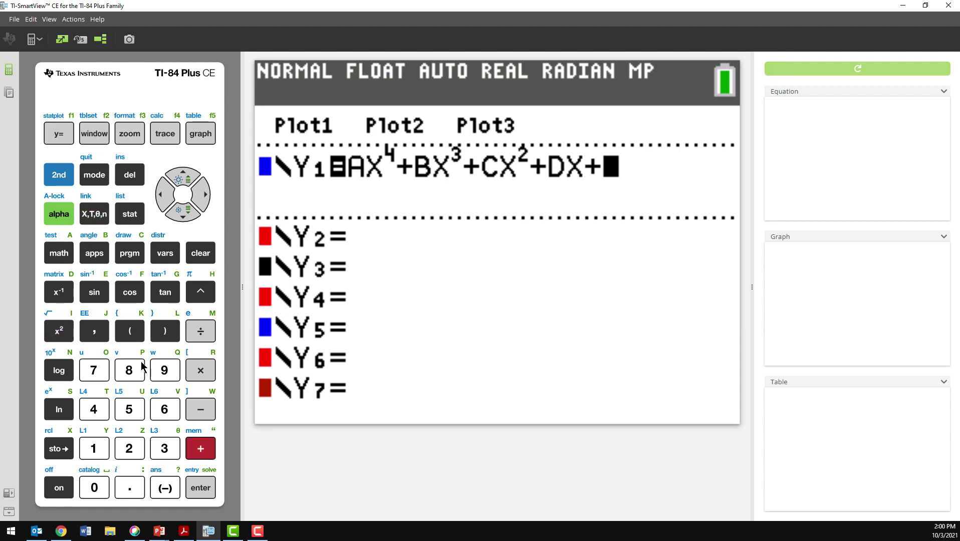
click(59, 214)
click(94, 292)
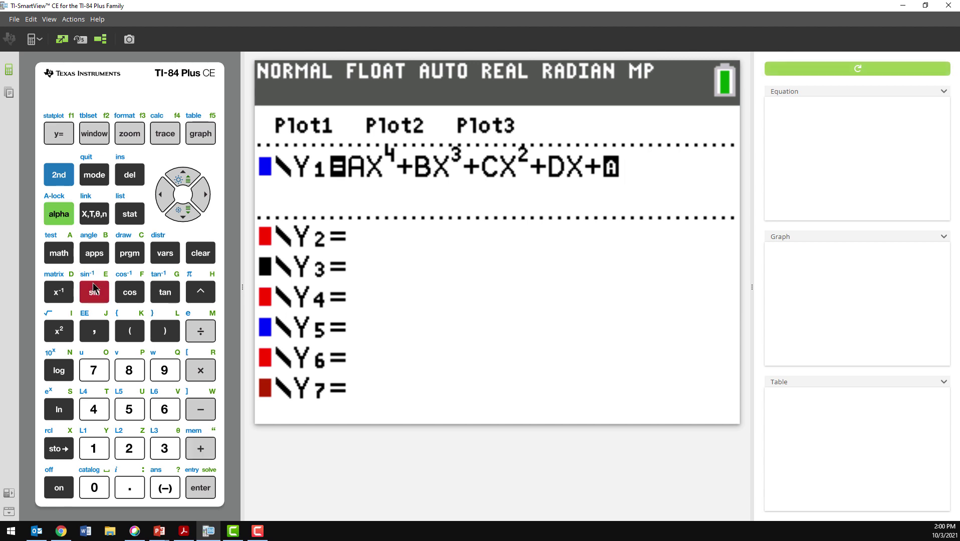
click(185, 218)
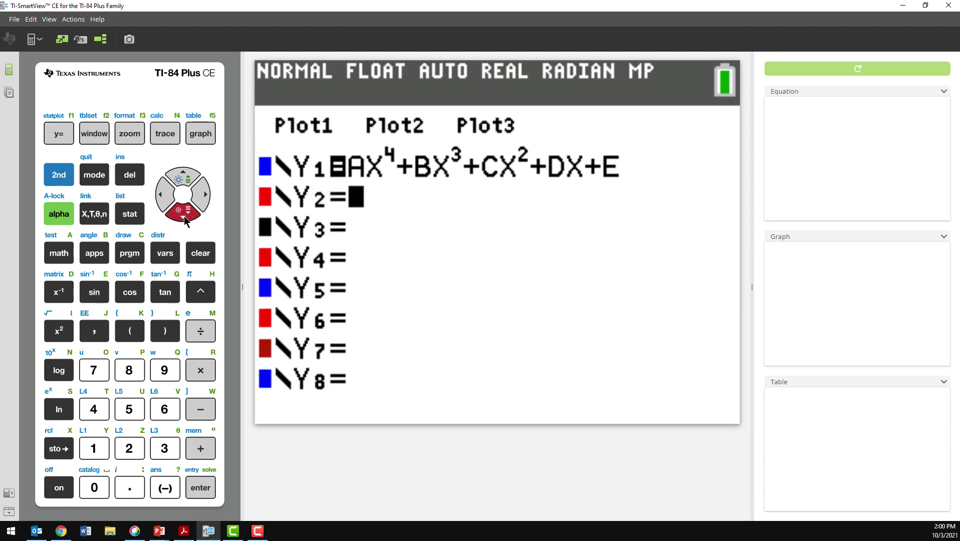
Recall the stored value of A into Y2 and multiply it by X^4 as the first term
click(52, 176)
click(65, 448)
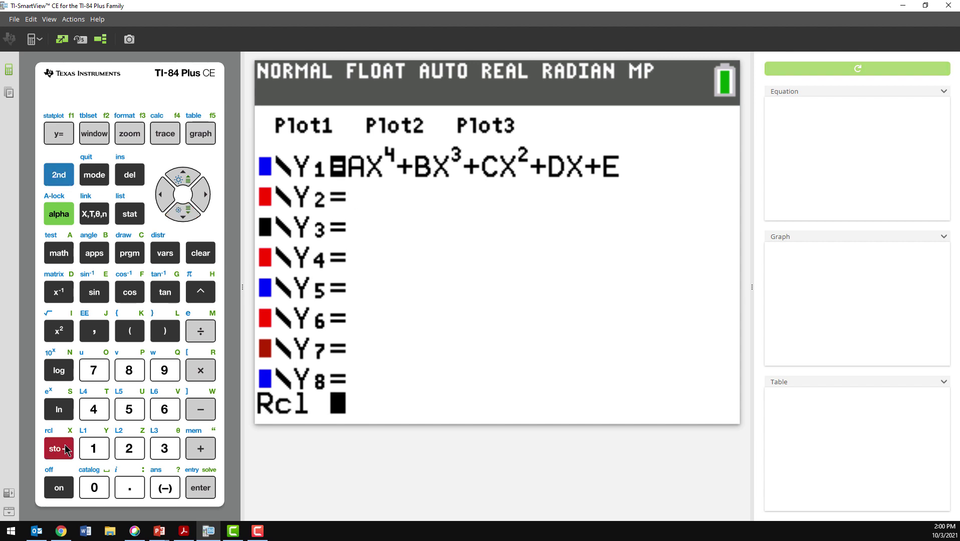
click(59, 215)
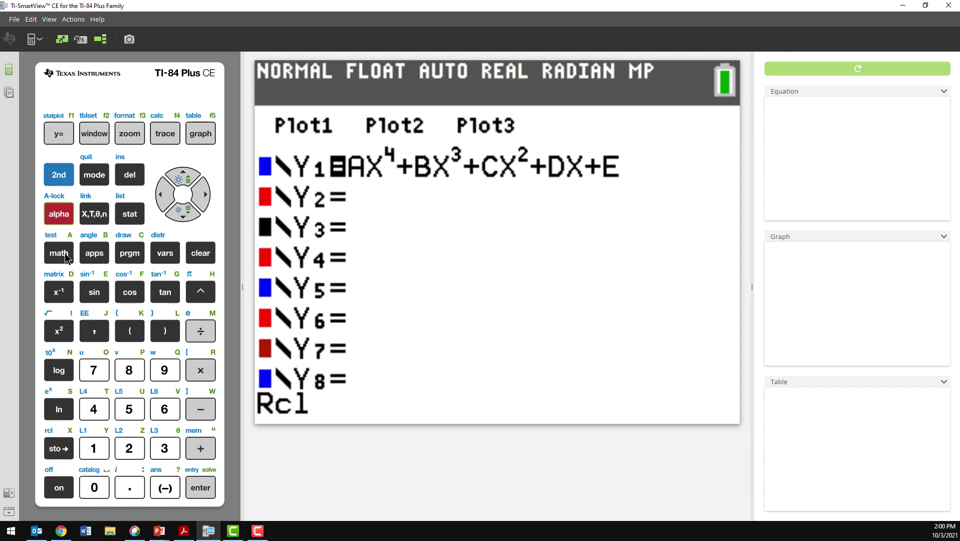
click(58, 253)
click(207, 493)
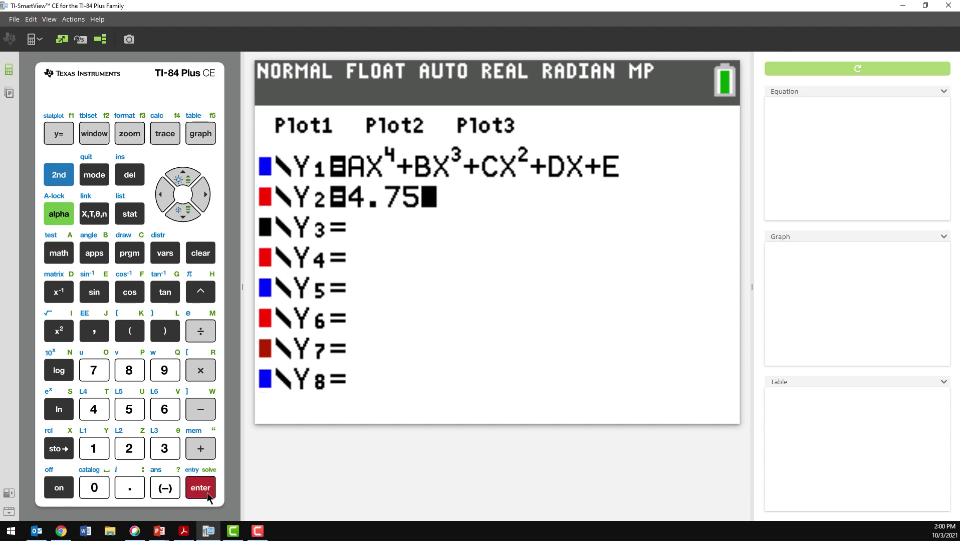
click(94, 214)
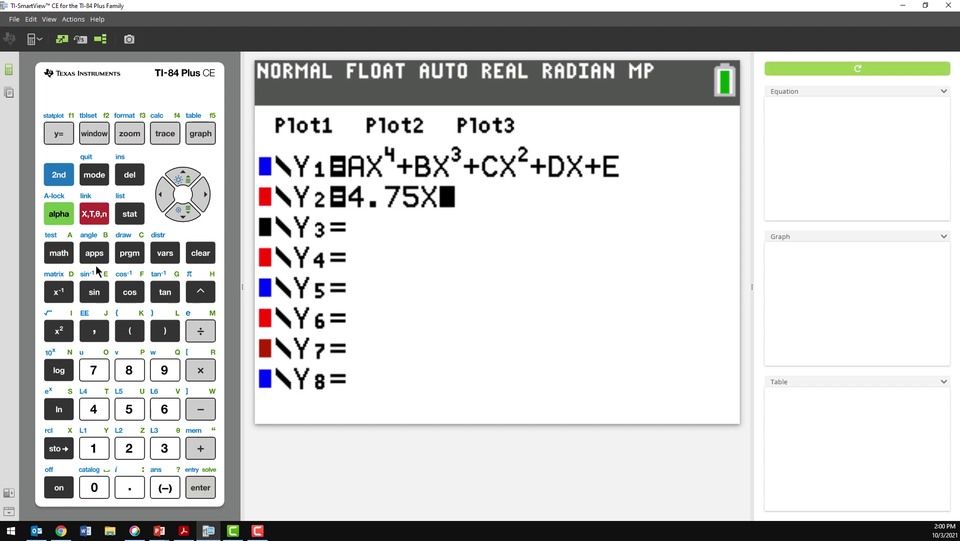
click(200, 292)
click(94, 409)
click(205, 194)
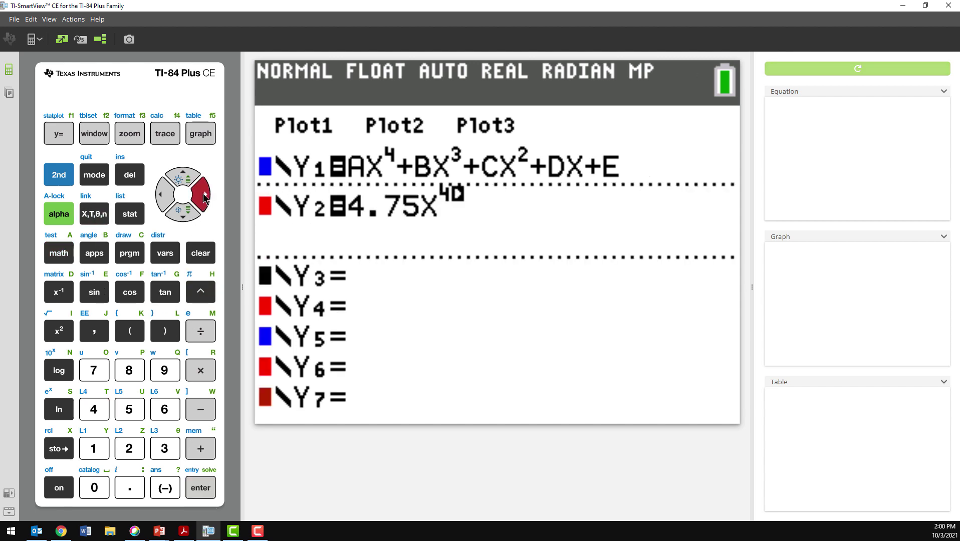
Add the recalled value of B multiplied by X^3 as the second term of Y2
click(201, 448)
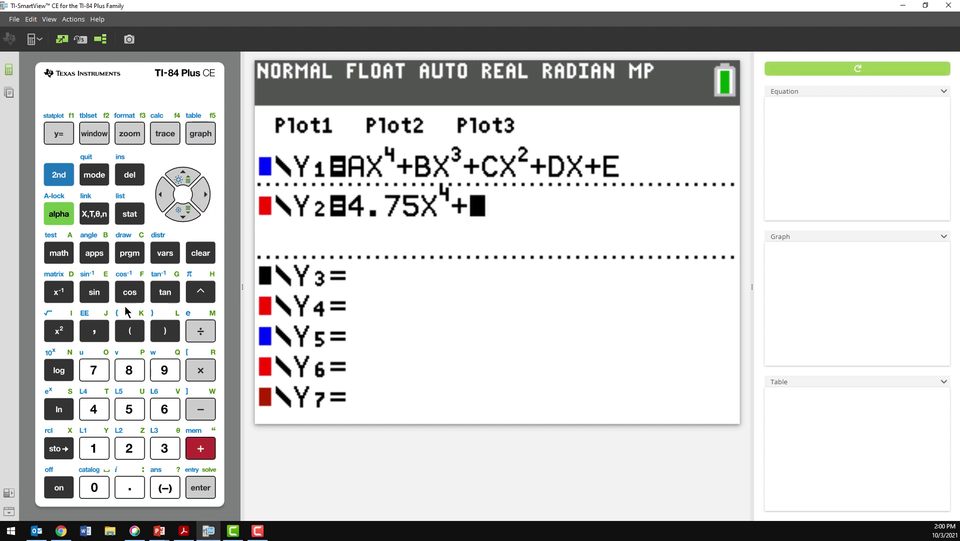
click(58, 174)
click(59, 448)
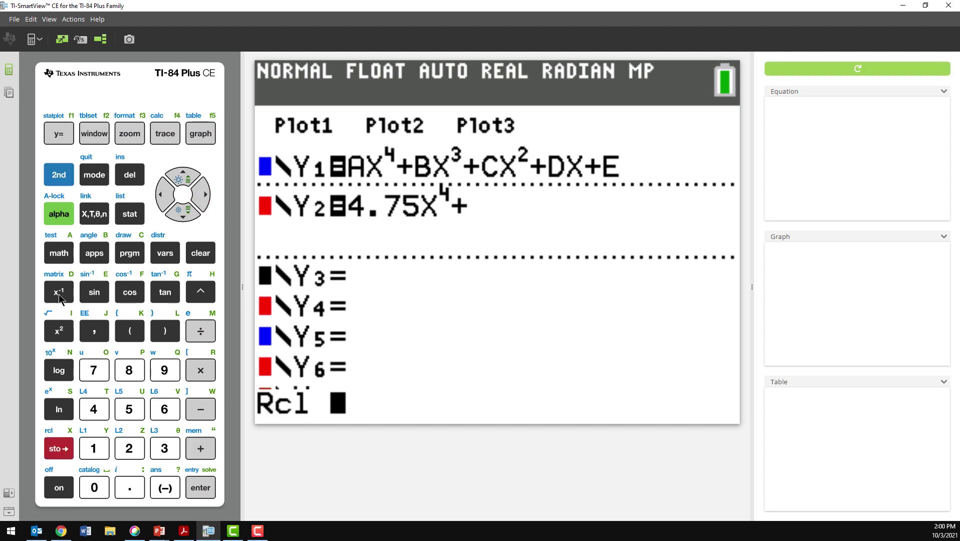
click(58, 214)
click(95, 253)
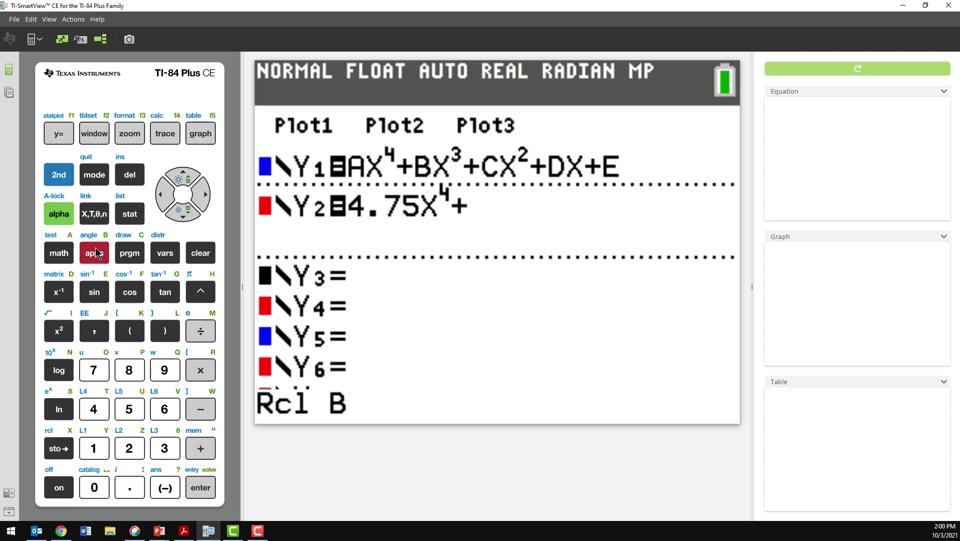
click(197, 491)
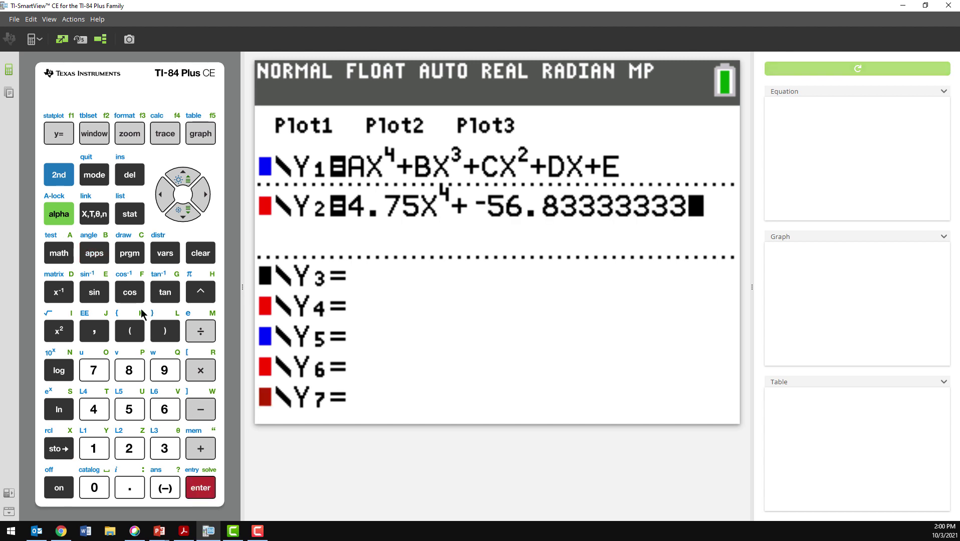
click(94, 213)
click(200, 291)
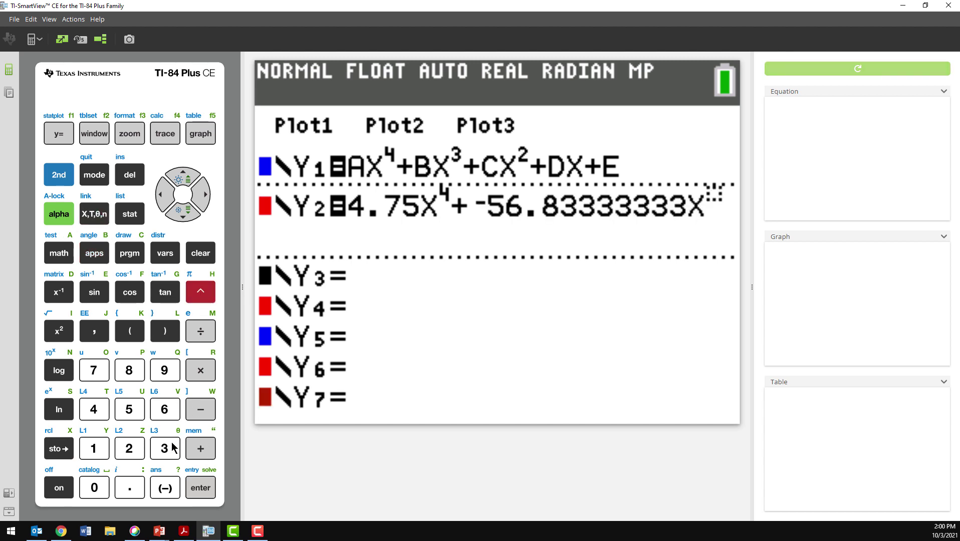
click(172, 447)
click(205, 195)
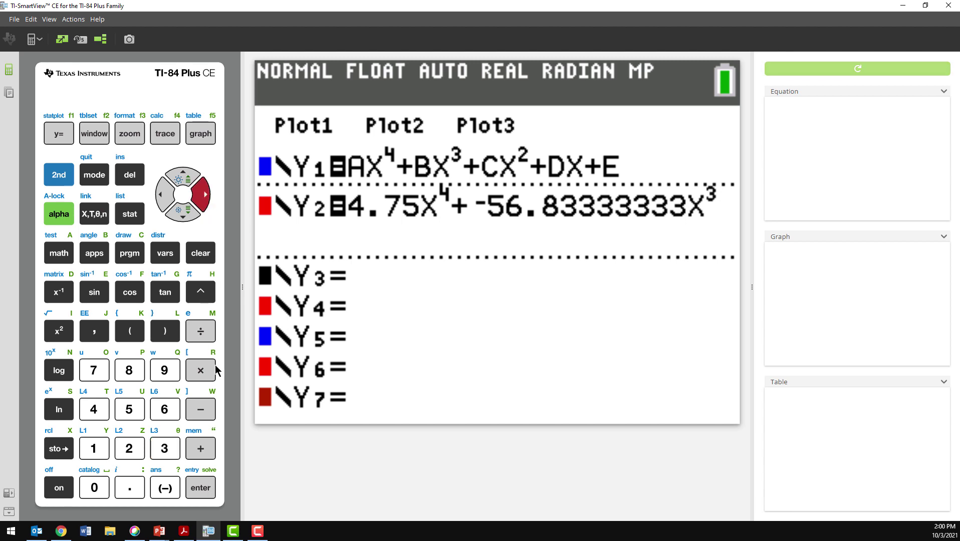
Add the recalled value of C multiplied by X^2 to Y2 and clear the whole Y2 expression
click(201, 448)
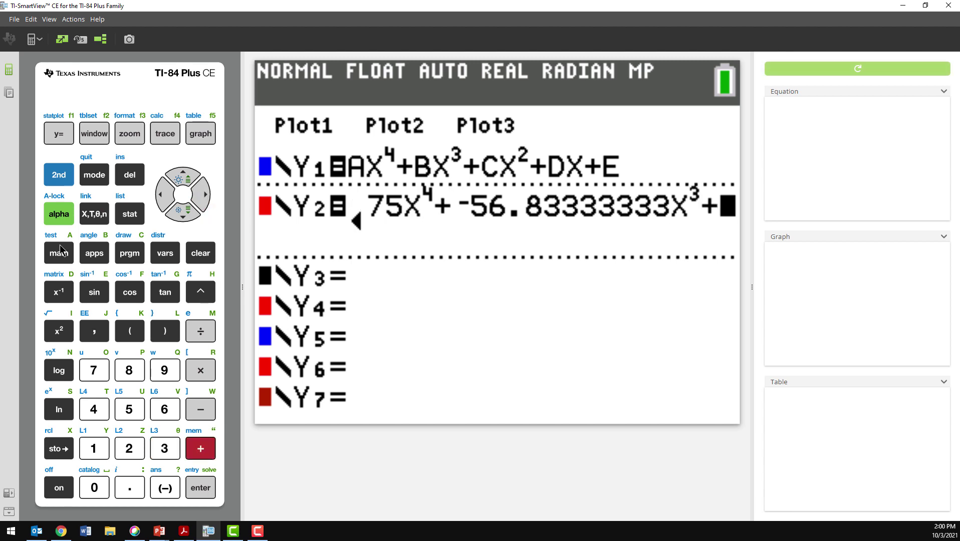
click(59, 176)
click(58, 448)
click(59, 213)
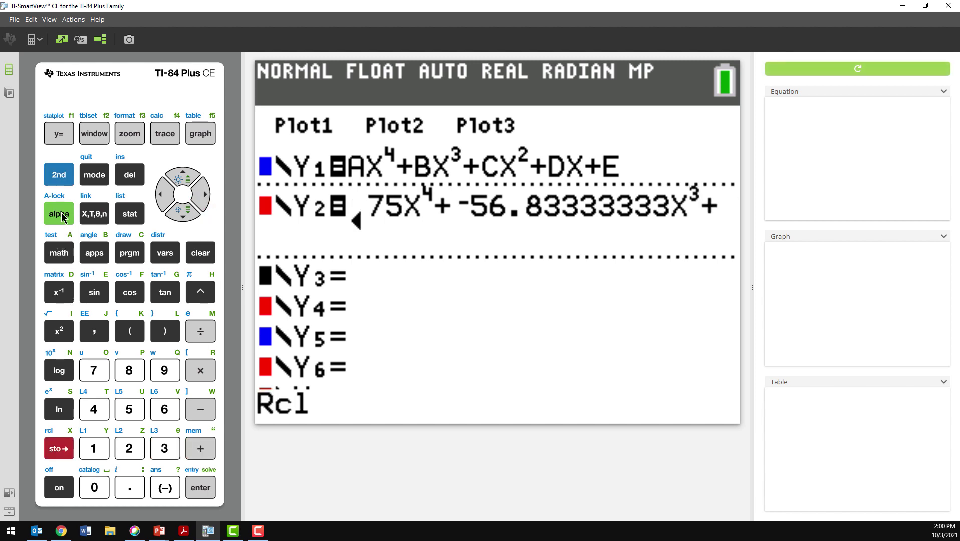
click(131, 249)
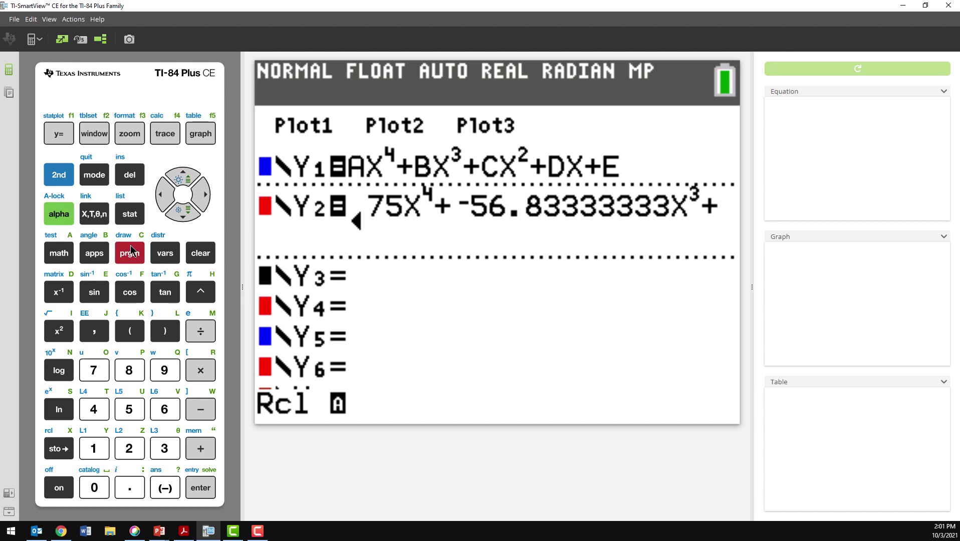
click(202, 489)
click(94, 214)
click(62, 334)
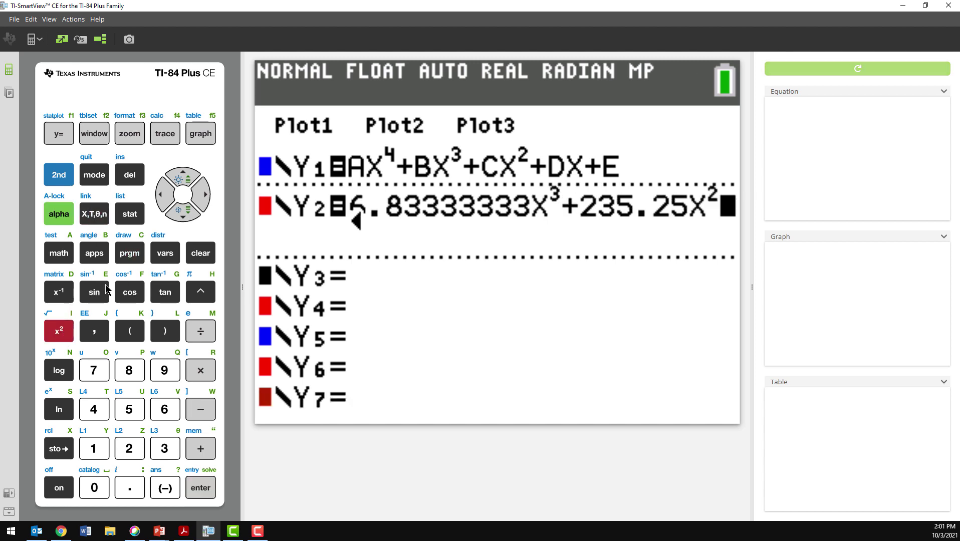
click(202, 195)
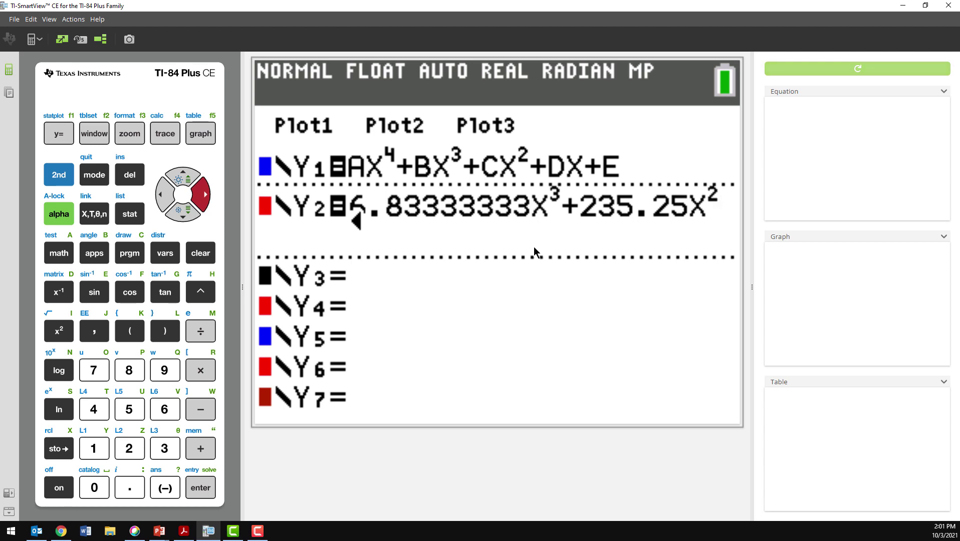
click(207, 254)
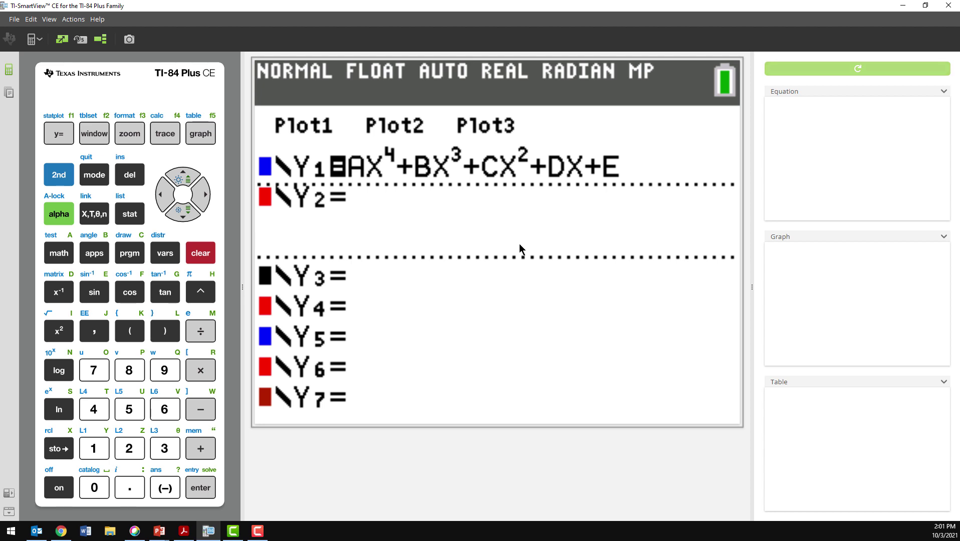
Set Ymax to 150 in the graph window settings and graph Y1
click(94, 134)
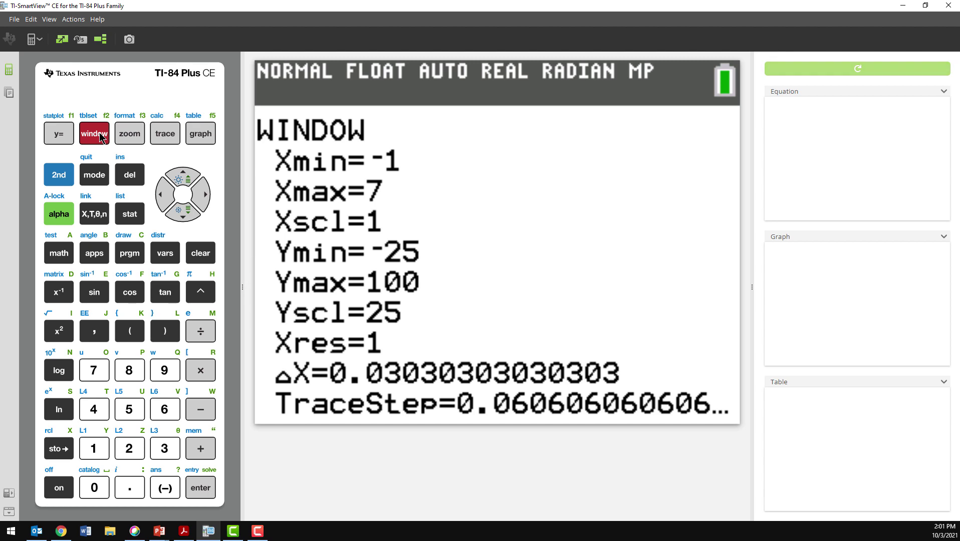
key(Down)
key(Down)
key(Down)
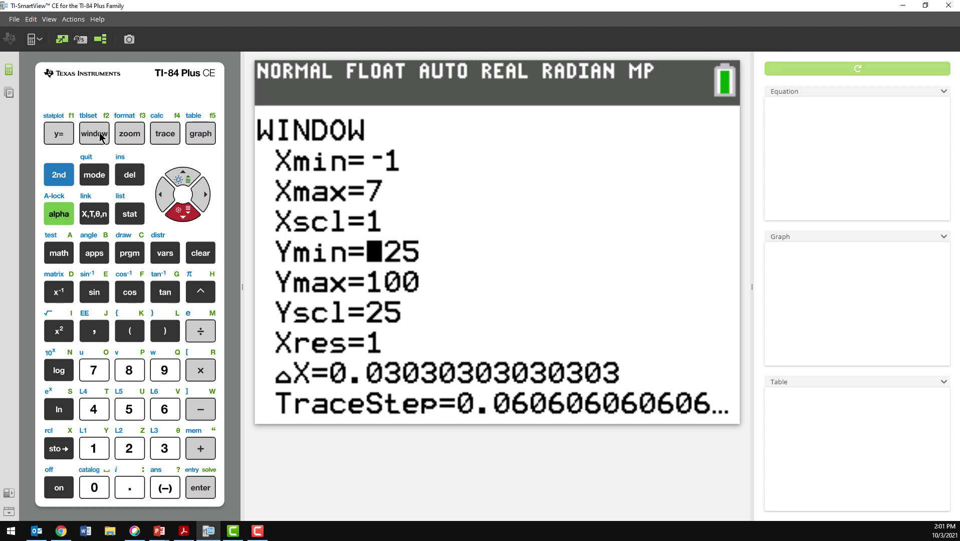
key(Down)
click(94, 449)
click(129, 409)
click(102, 483)
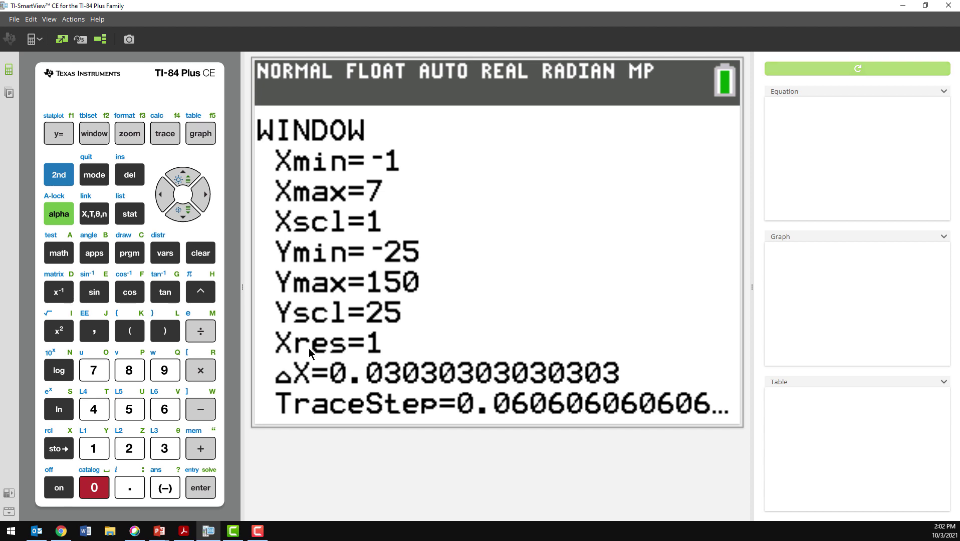
click(200, 134)
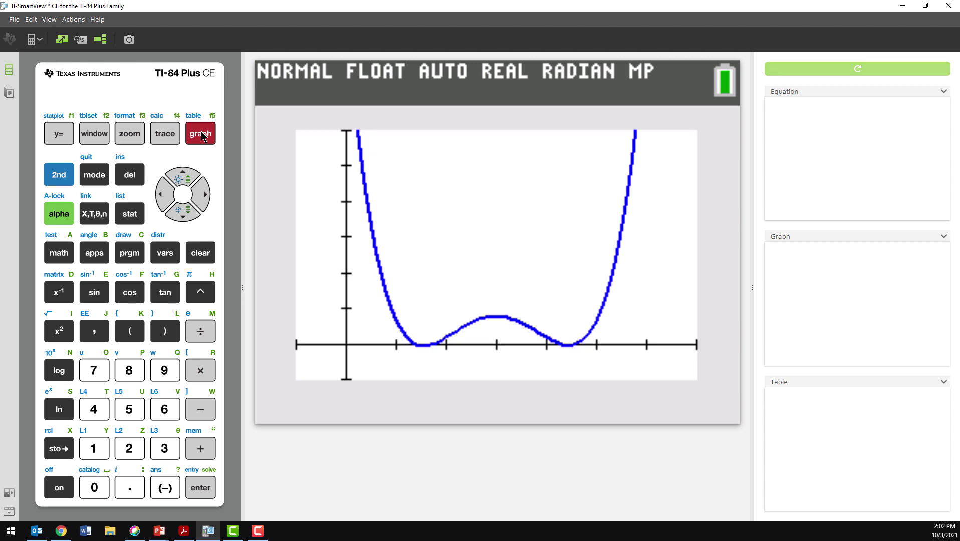
Return to the graph window settings and set Xres to 3
click(97, 135)
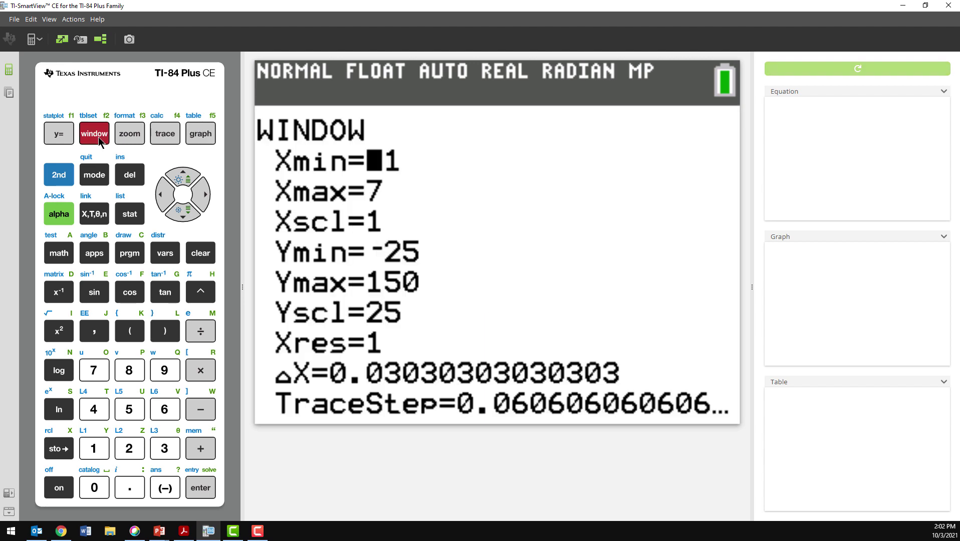
click(180, 212)
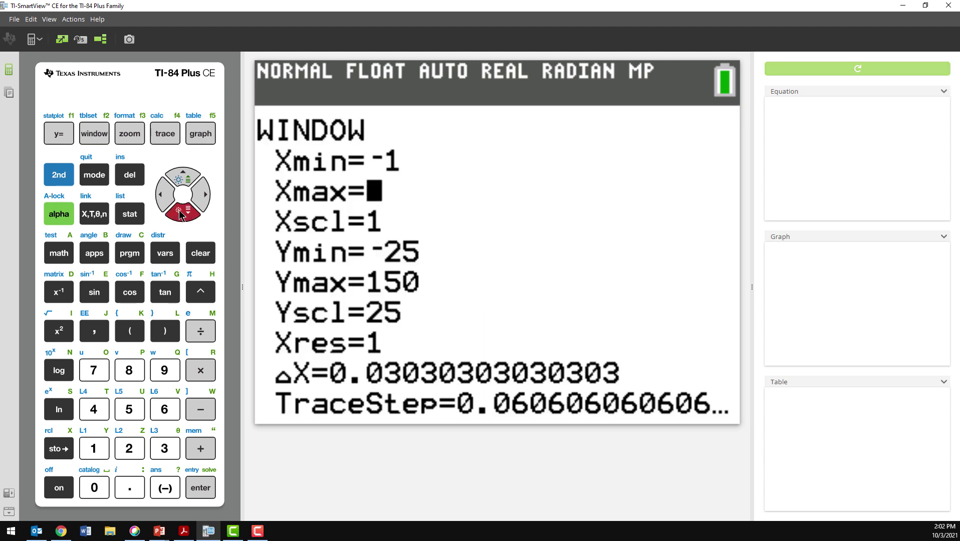
click(180, 212)
click(180, 213)
click(180, 212)
click(180, 212)
click(180, 213)
click(165, 447)
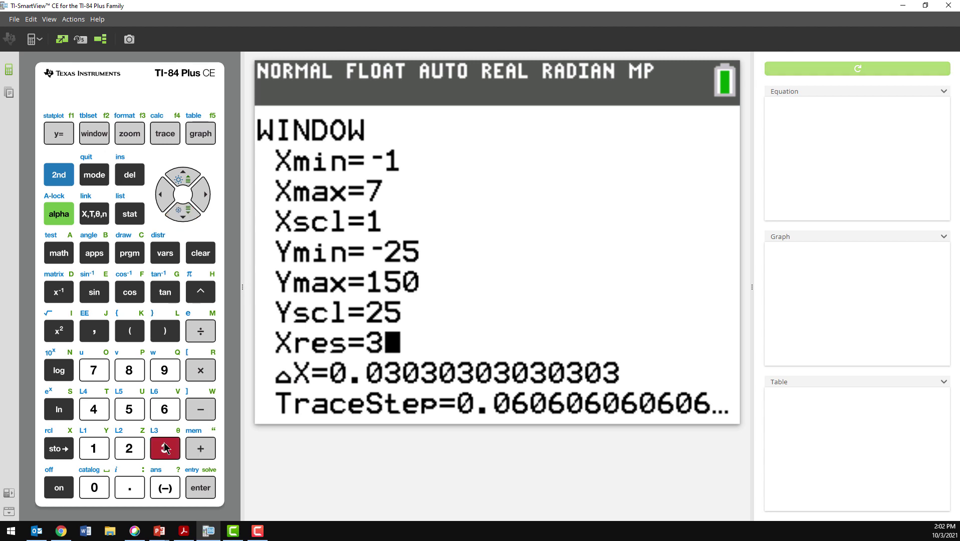
Graph Y1, set Ymax to 100 in the graph window settings, and graph Y1 again
click(204, 136)
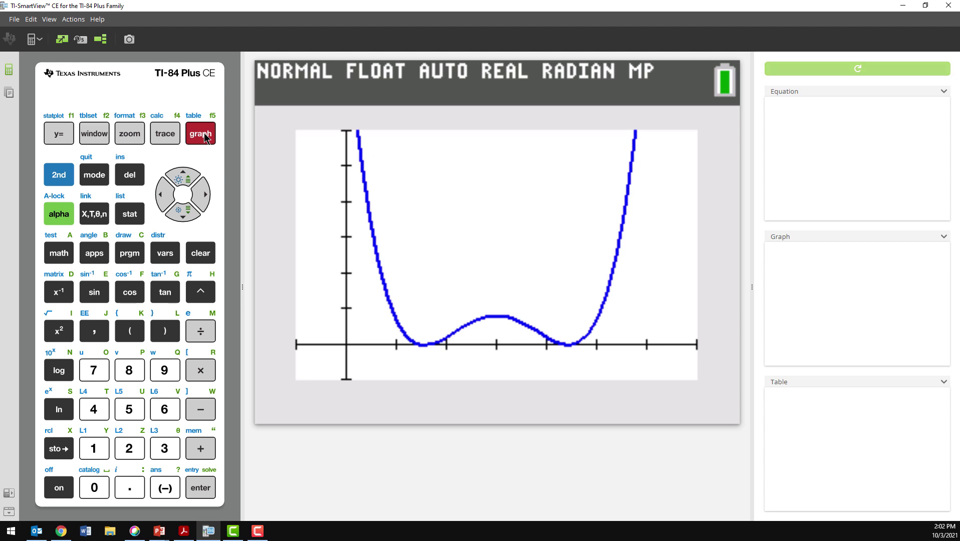
click(101, 136)
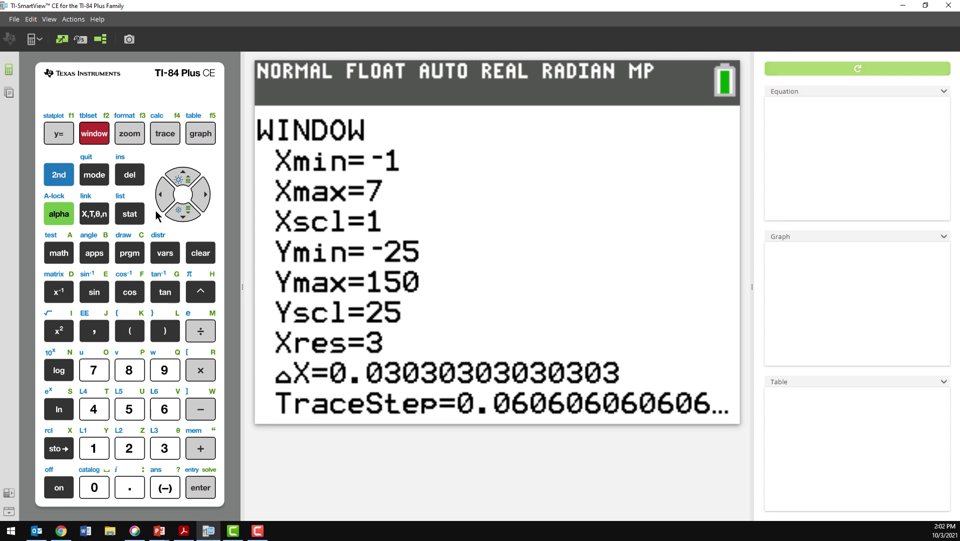
click(183, 215)
click(182, 216)
click(183, 216)
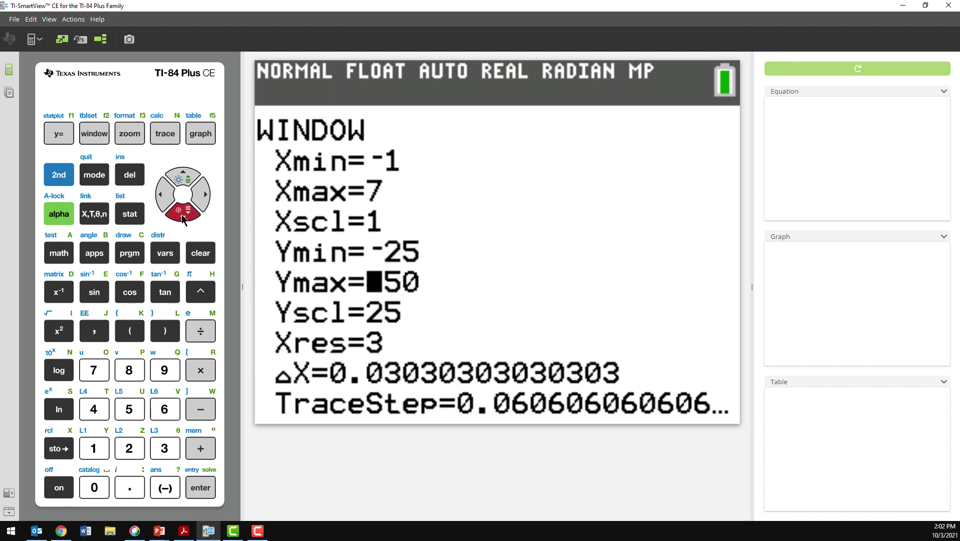
click(93, 448)
click(95, 488)
click(95, 487)
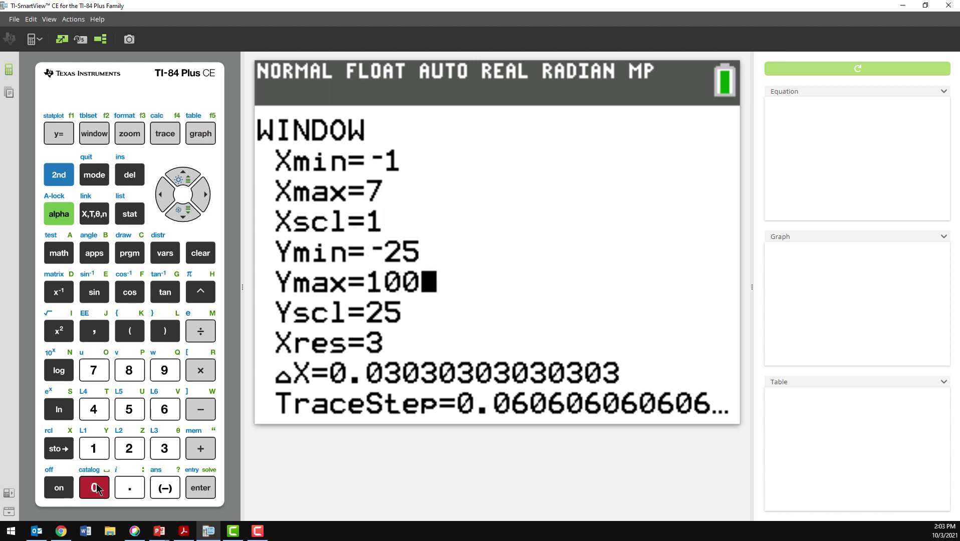
click(207, 135)
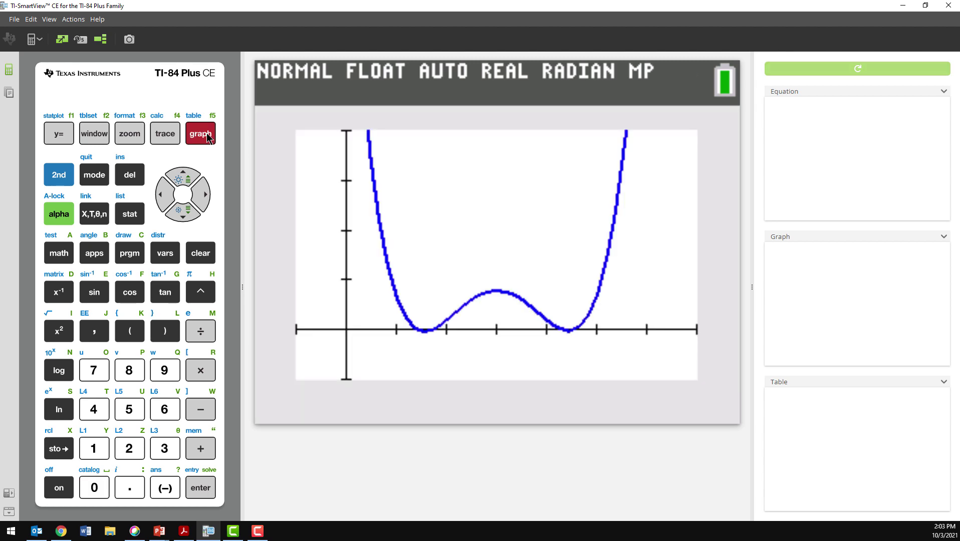
Set Xres to 1 in the graph window settings and redraw the graph of Y1
click(96, 136)
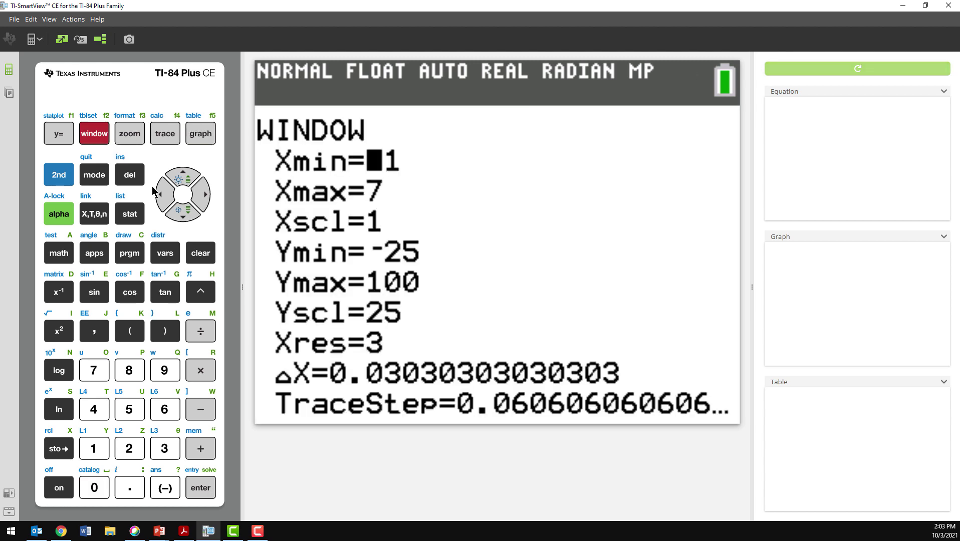
click(184, 212)
click(184, 211)
click(184, 211)
click(183, 212)
click(184, 212)
click(183, 211)
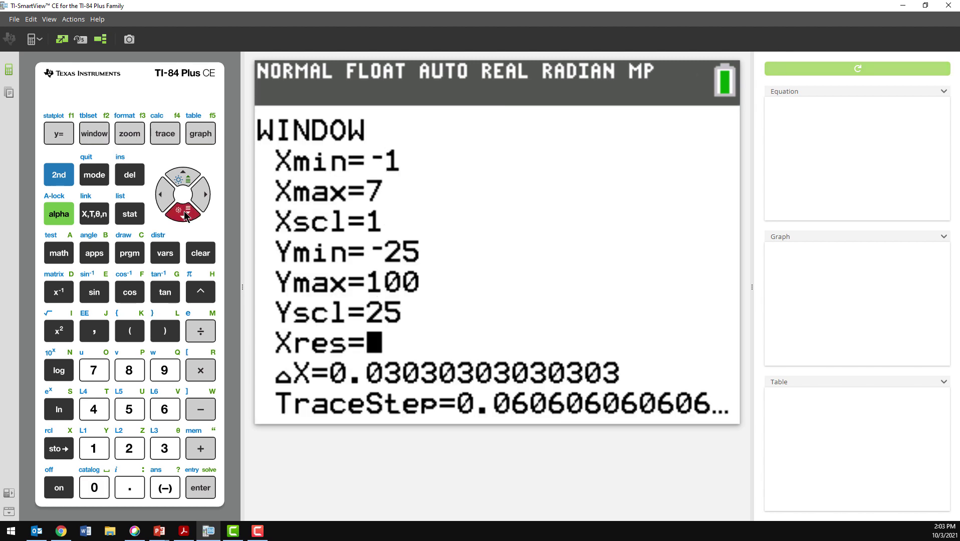
click(100, 439)
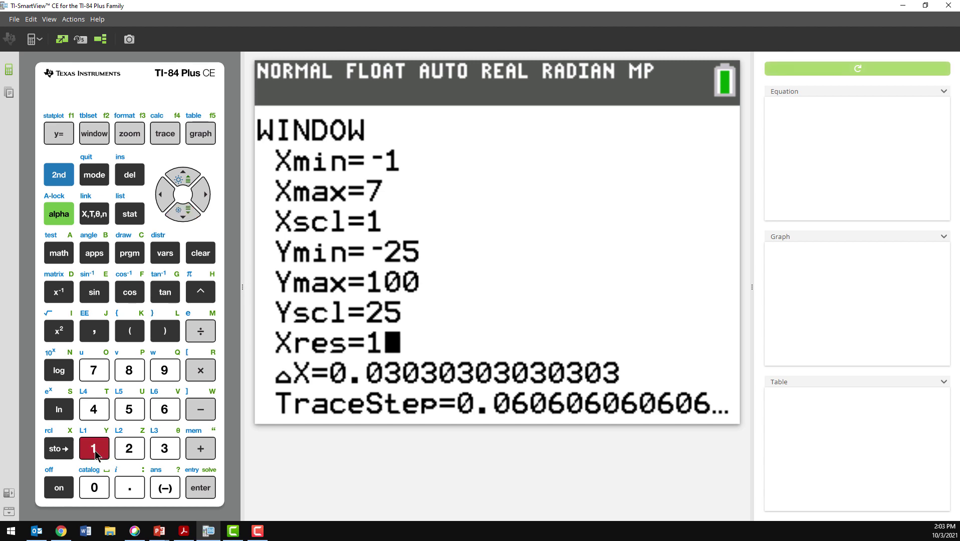
click(209, 137)
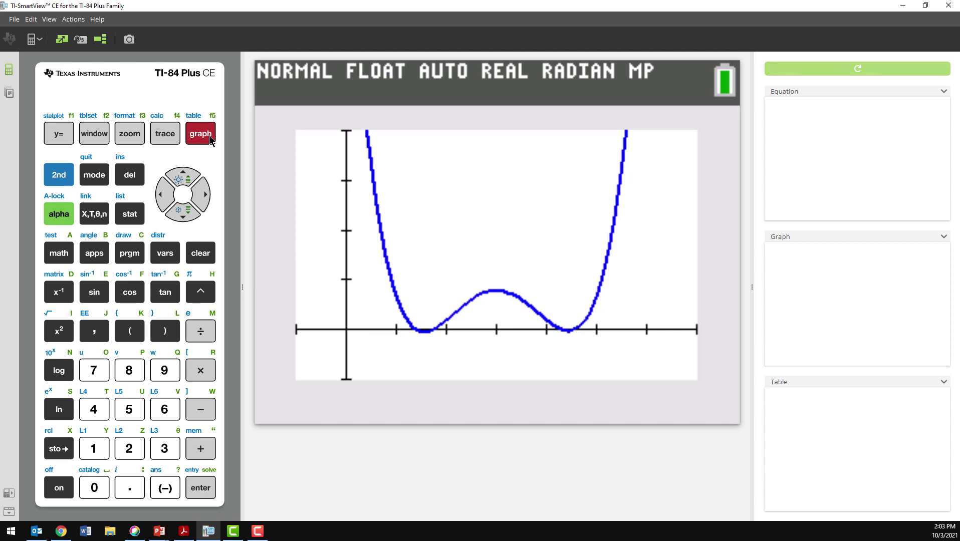
Trace Y1 on the graph and evaluate it at X = 1, 2, 3, 4 and 5
click(166, 134)
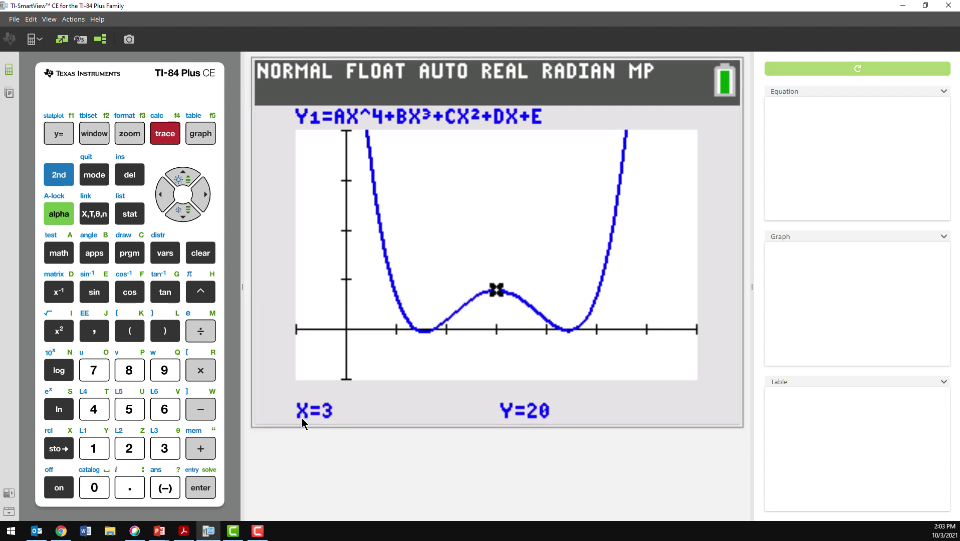
click(98, 455)
click(214, 489)
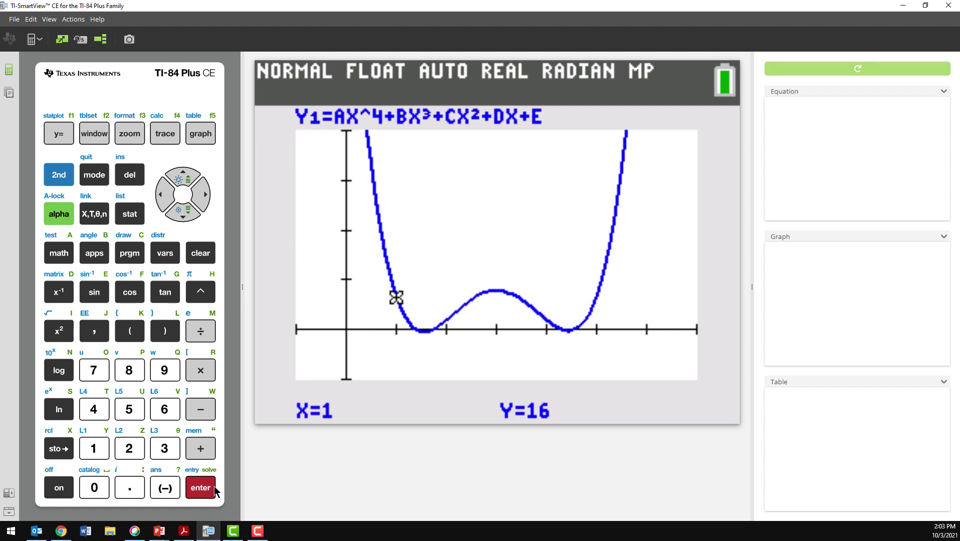
click(128, 448)
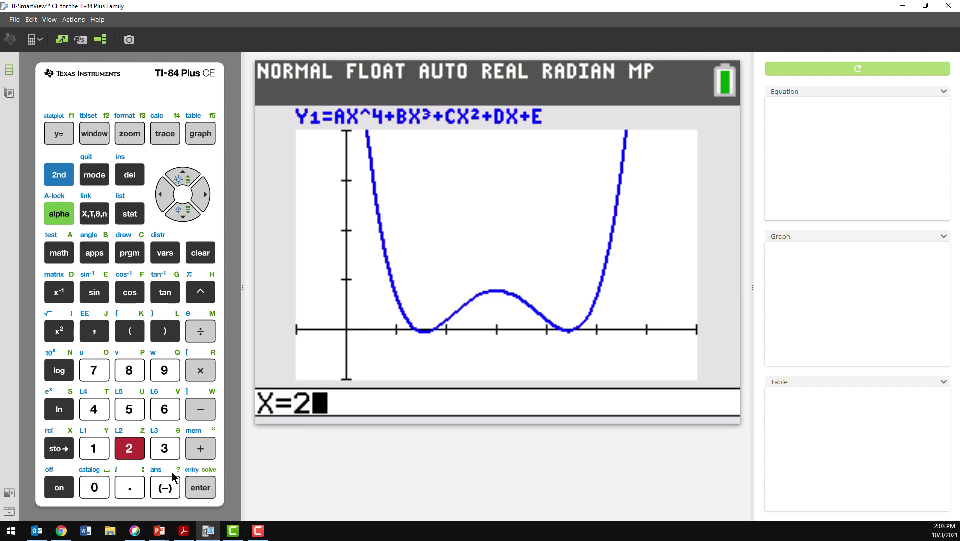
click(199, 488)
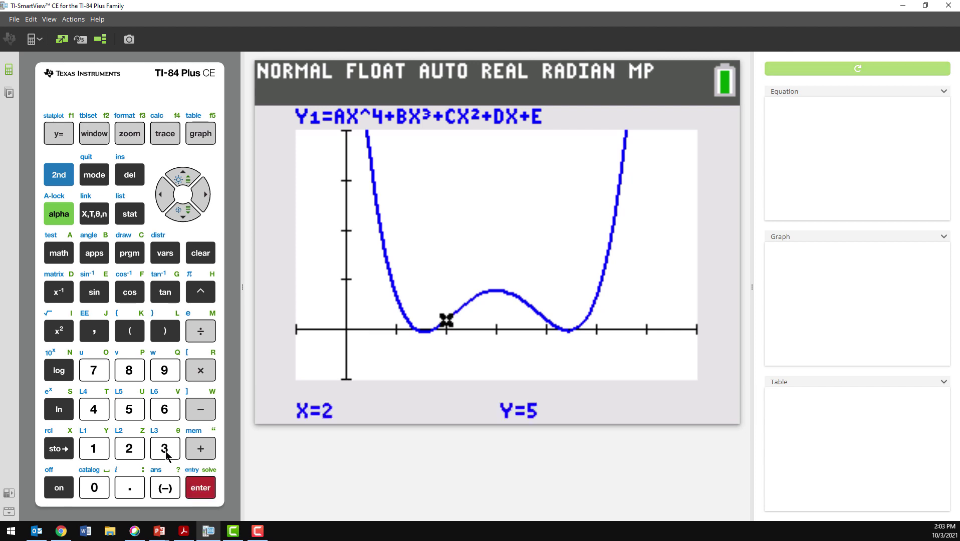
click(167, 453)
click(203, 489)
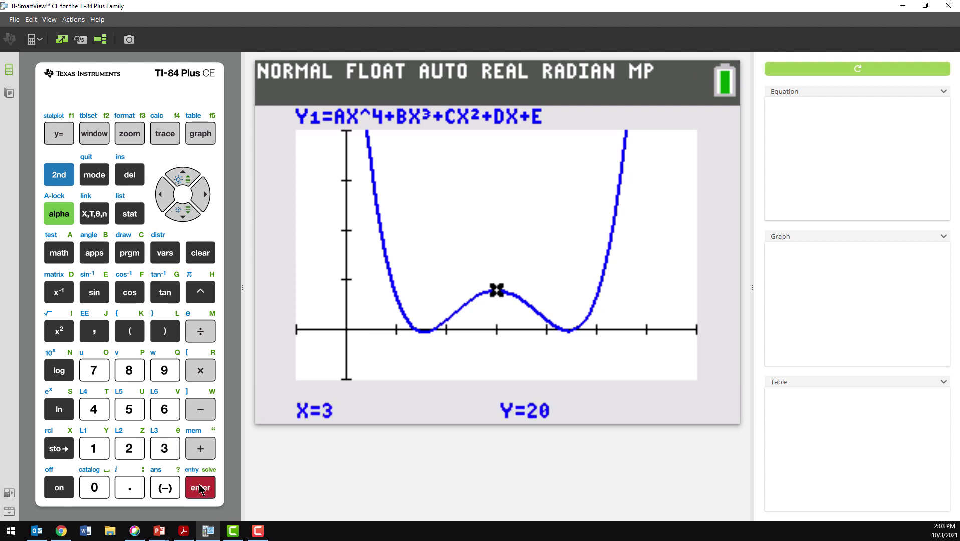
click(101, 413)
click(201, 489)
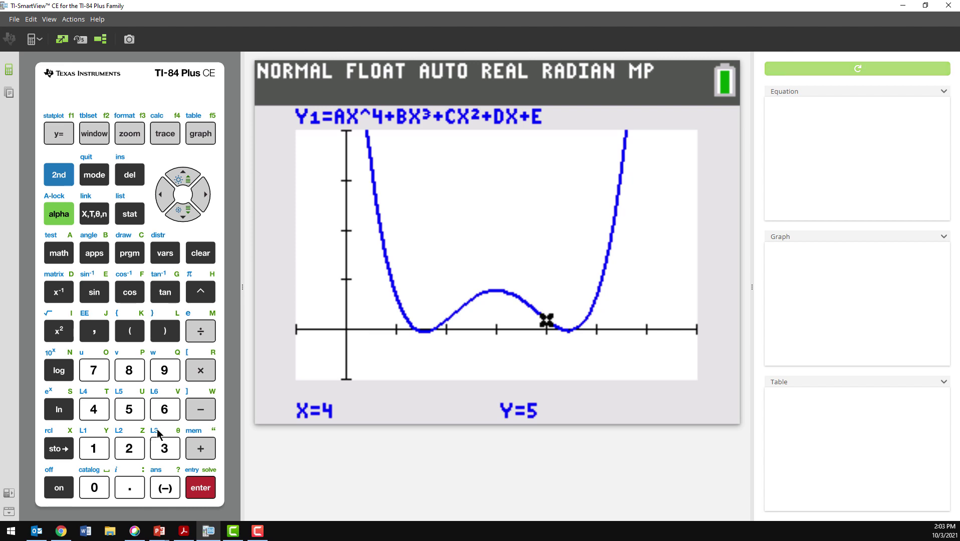
click(129, 409)
click(202, 490)
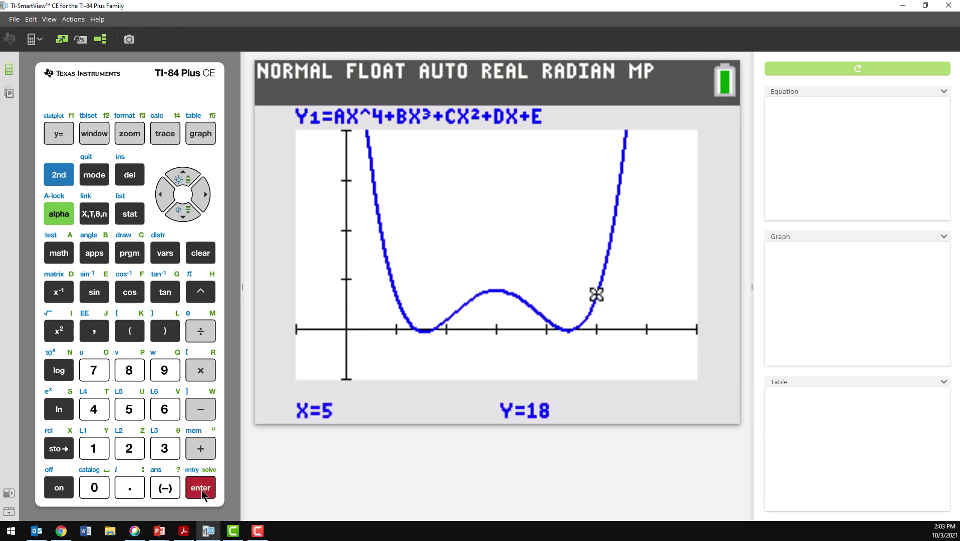
Check the table of values for Y1 and return to the home screen
click(56, 182)
click(202, 133)
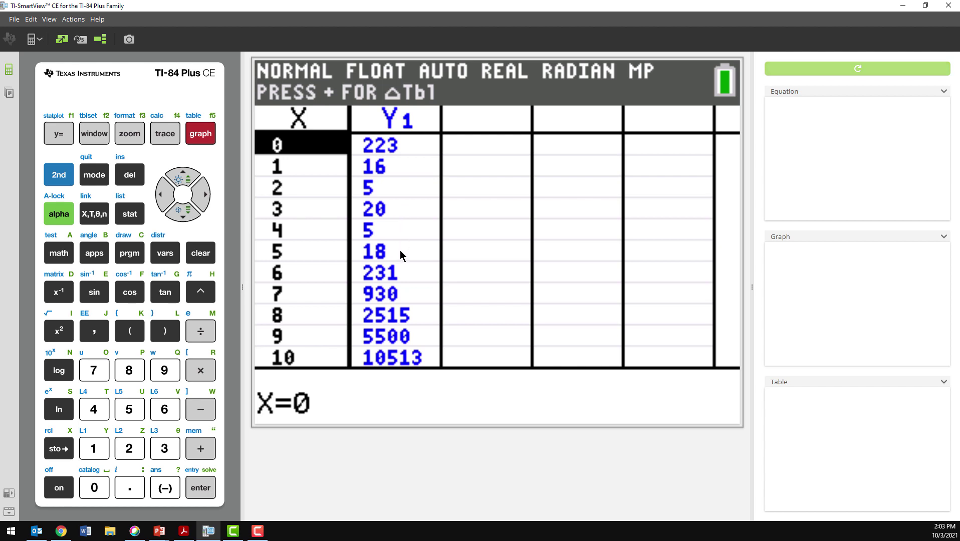
click(65, 176)
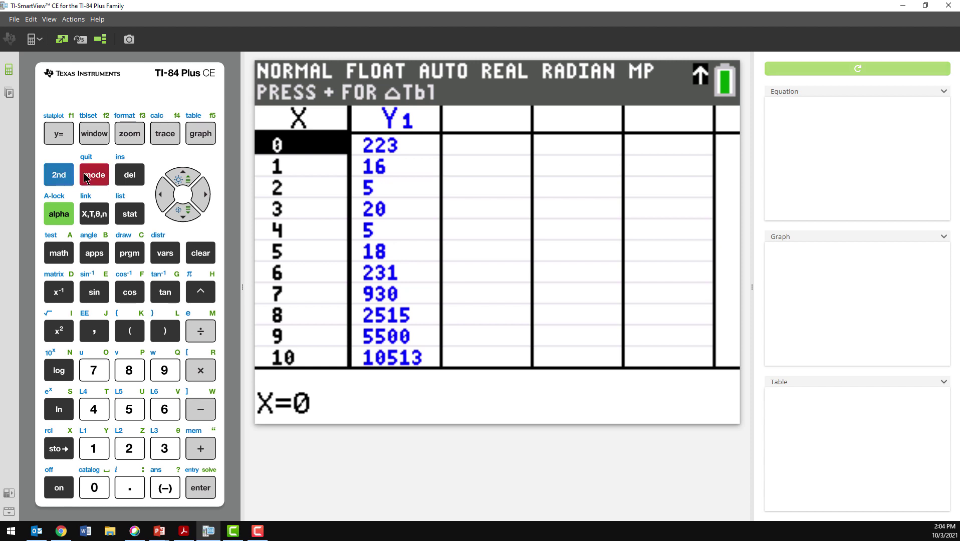
click(85, 176)
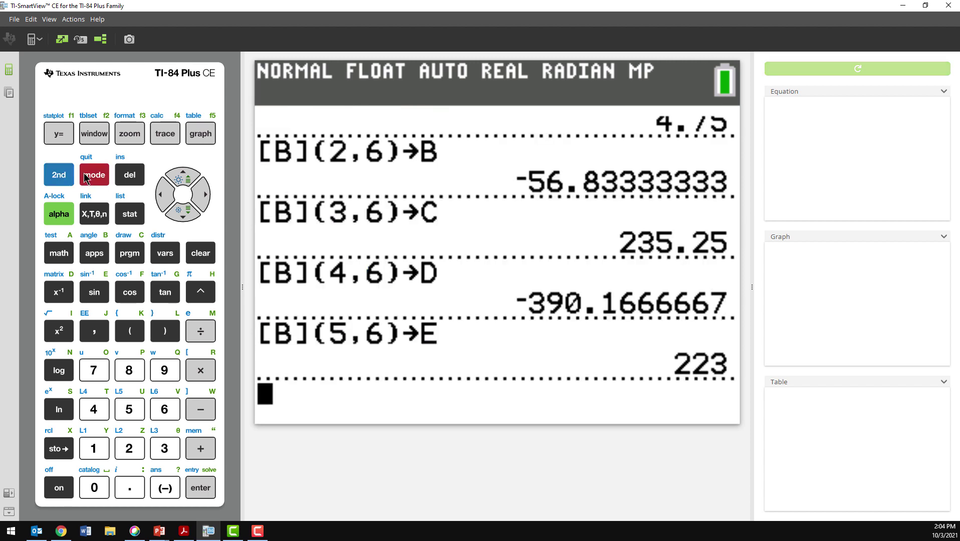
Evaluate Y1(1) on the home screen
click(63, 215)
click(168, 137)
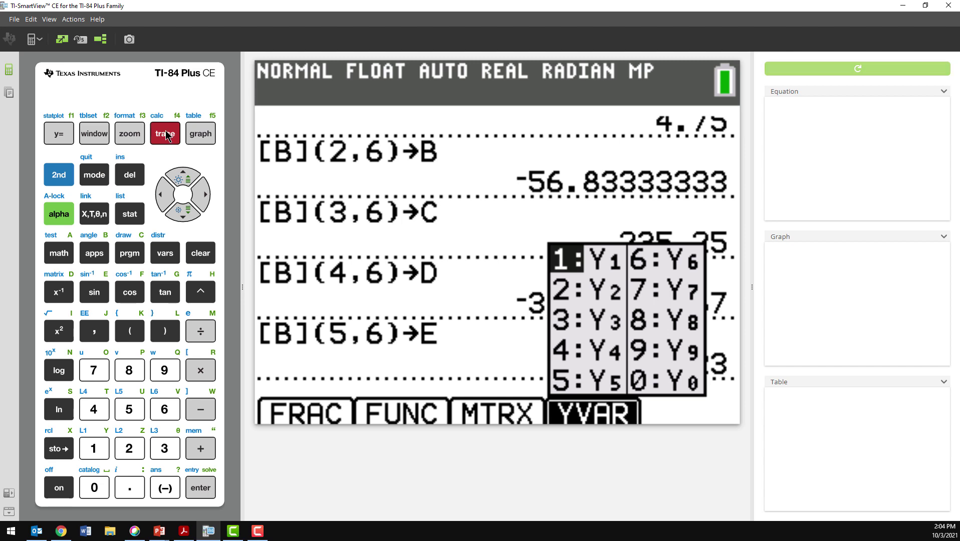
click(96, 452)
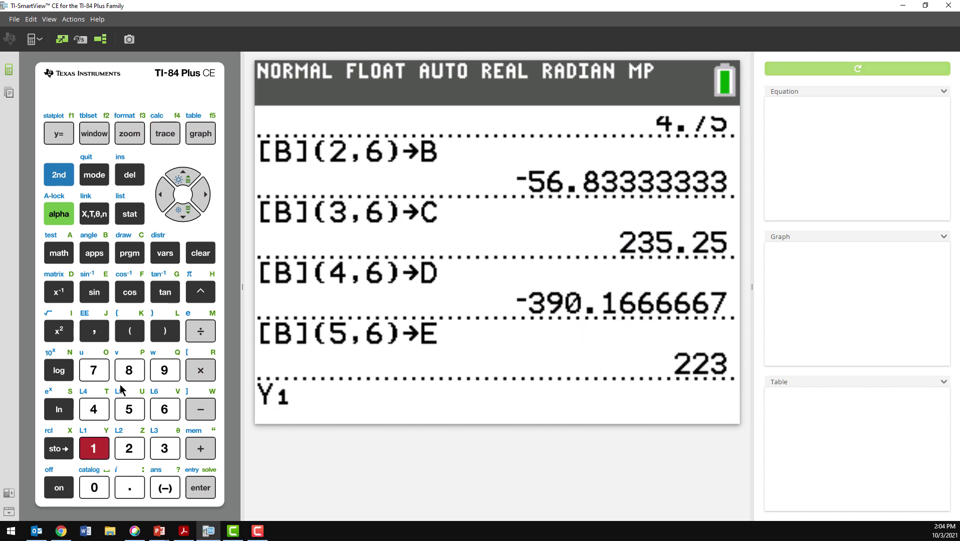
click(129, 330)
click(98, 450)
click(165, 331)
click(200, 488)
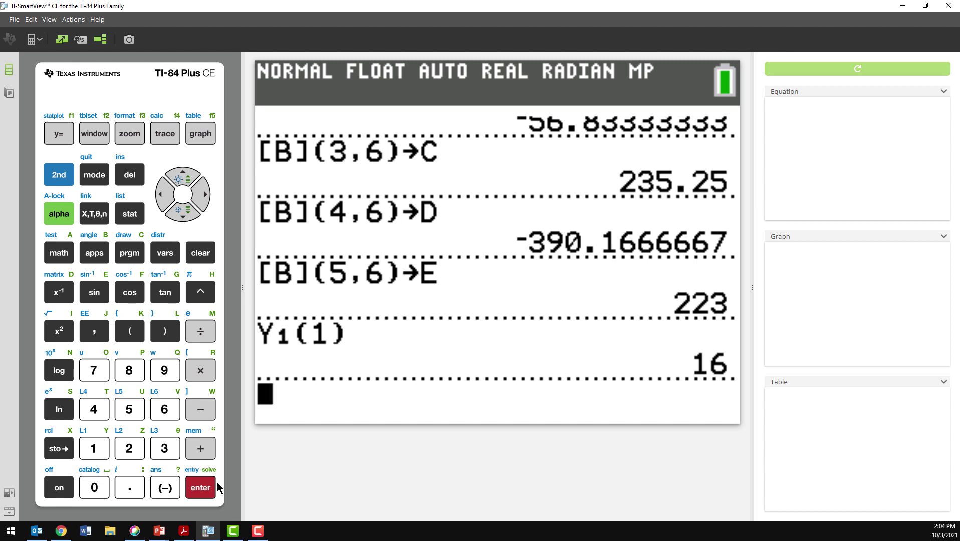
Graph Y1 and apply ZBox around its first local minimum, from about X=1, Y=7.8 to about X=2.2, Y=-5.2
click(195, 138)
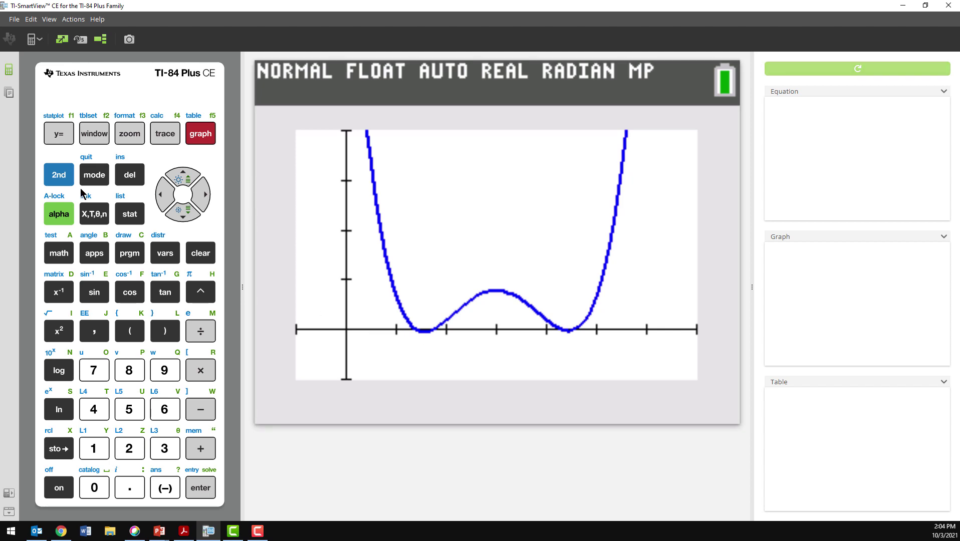
click(128, 134)
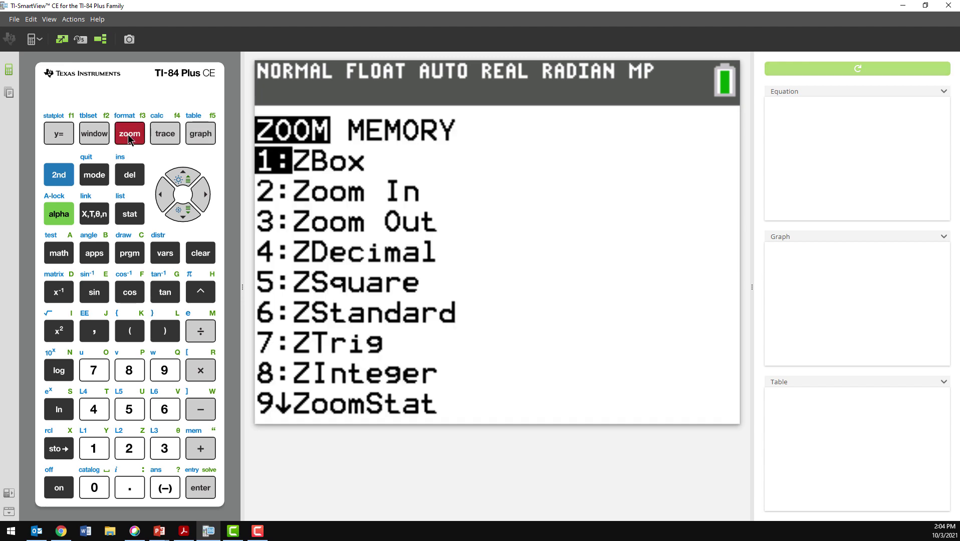
click(92, 453)
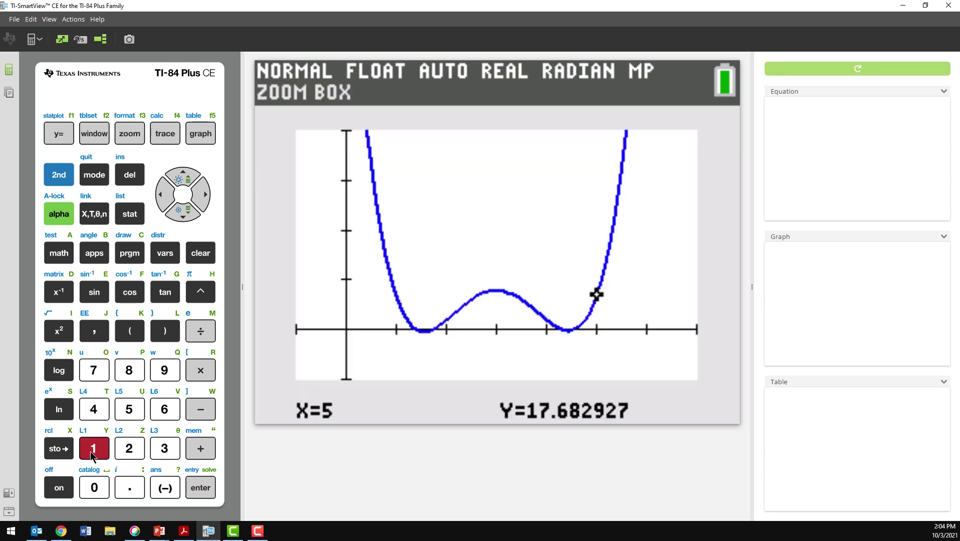
click(161, 196)
drag(160, 195, 205, 199)
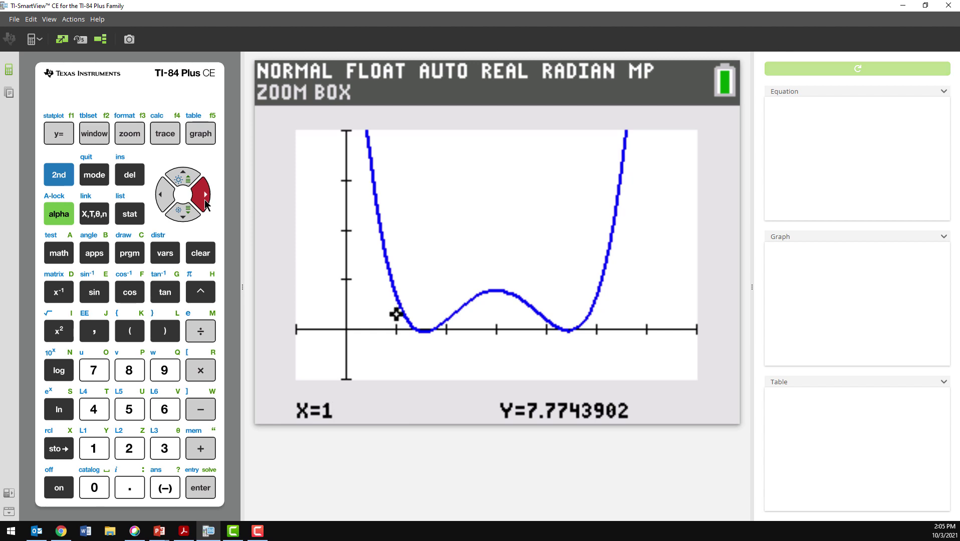
click(207, 496)
drag(204, 196, 188, 220)
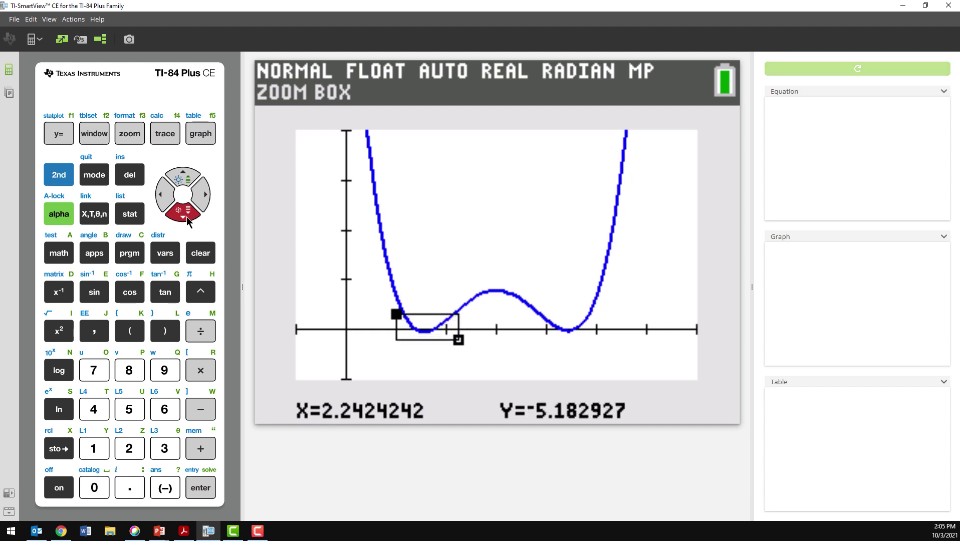
click(208, 491)
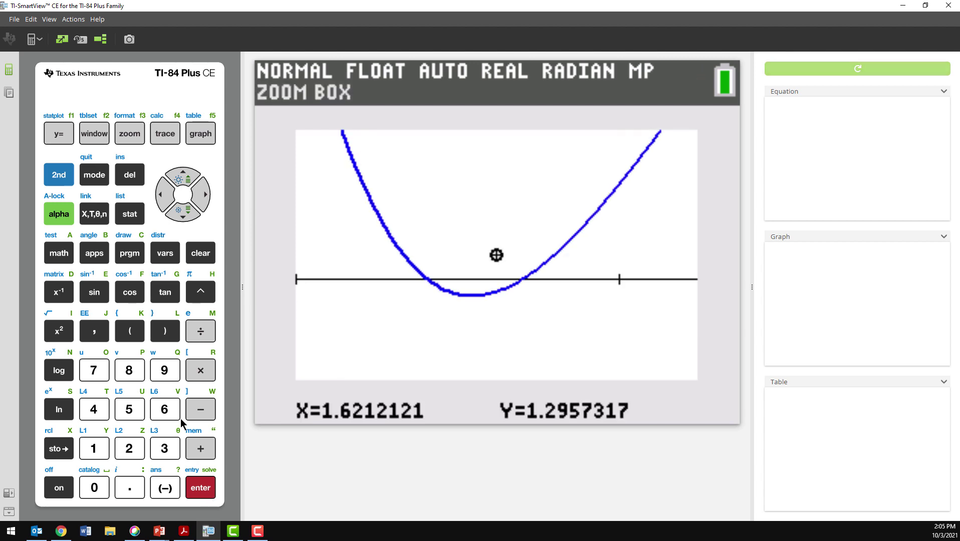
Trace Y1 on the zoomed graph to the points on either side of its first x-intercept
click(163, 135)
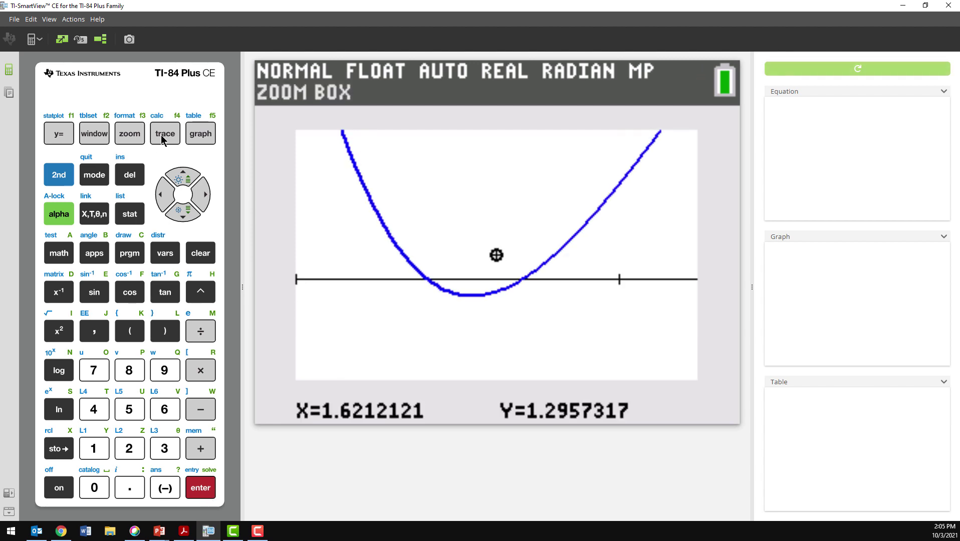
click(166, 199)
drag(168, 200, 167, 200)
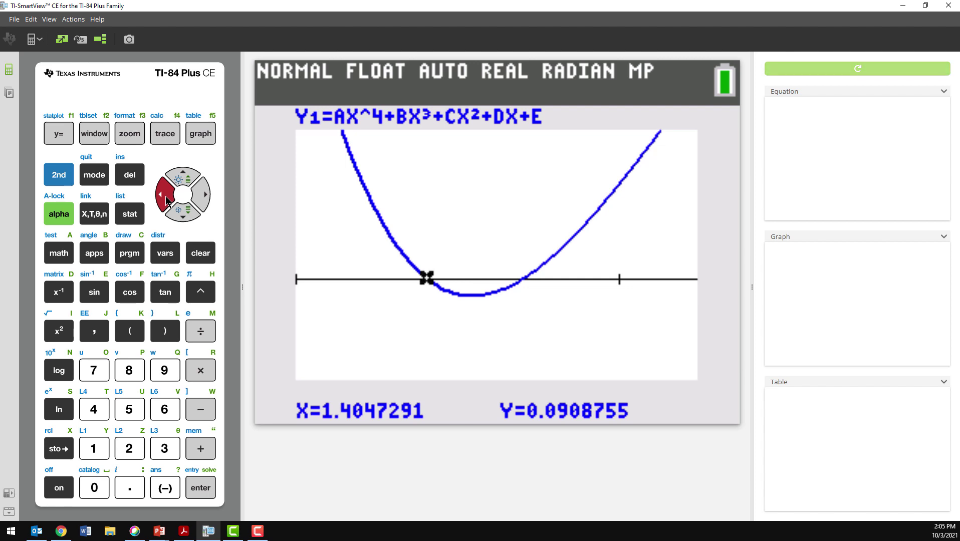
click(208, 194)
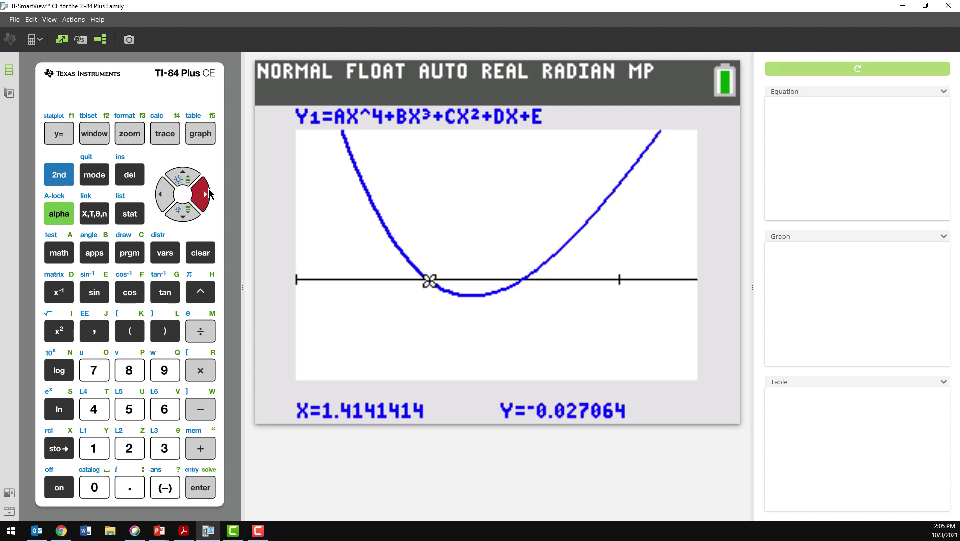
click(160, 206)
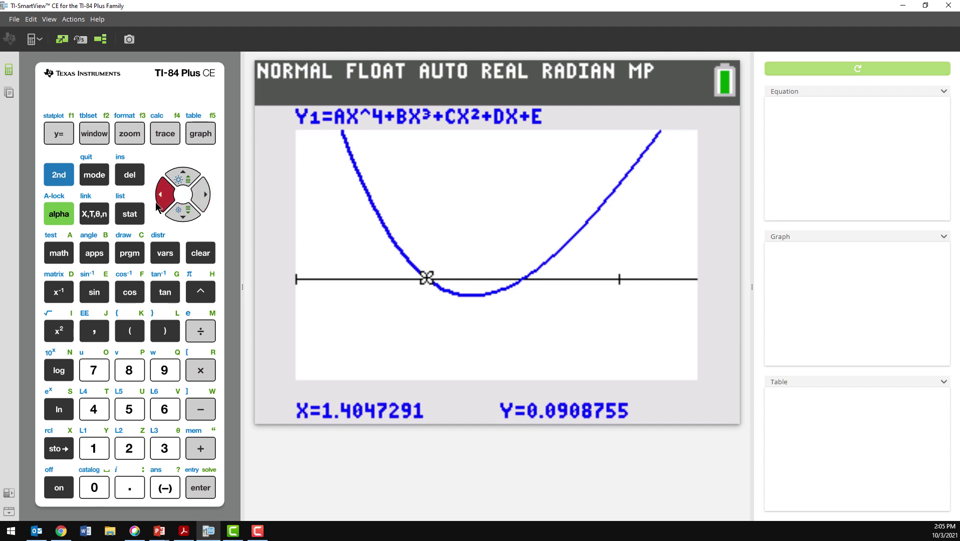
Start the zero calculation on Y1 and bracket its first x-intercept with bounds at about X=1.38 and X=1.43
click(62, 180)
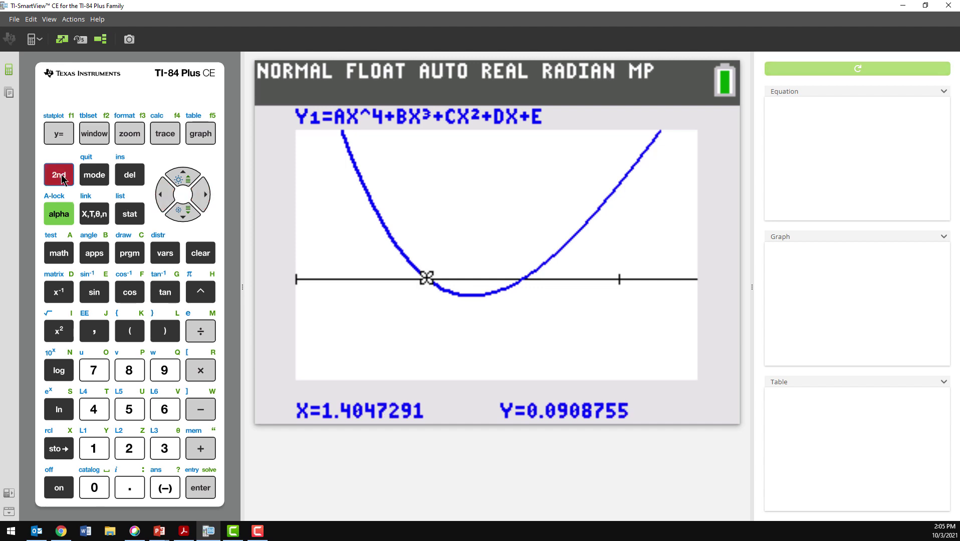
click(160, 134)
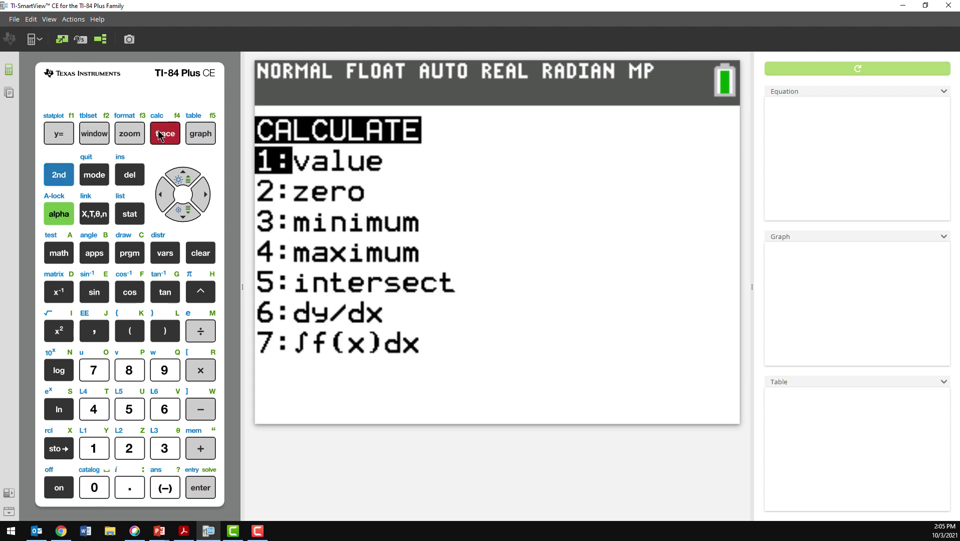
click(131, 450)
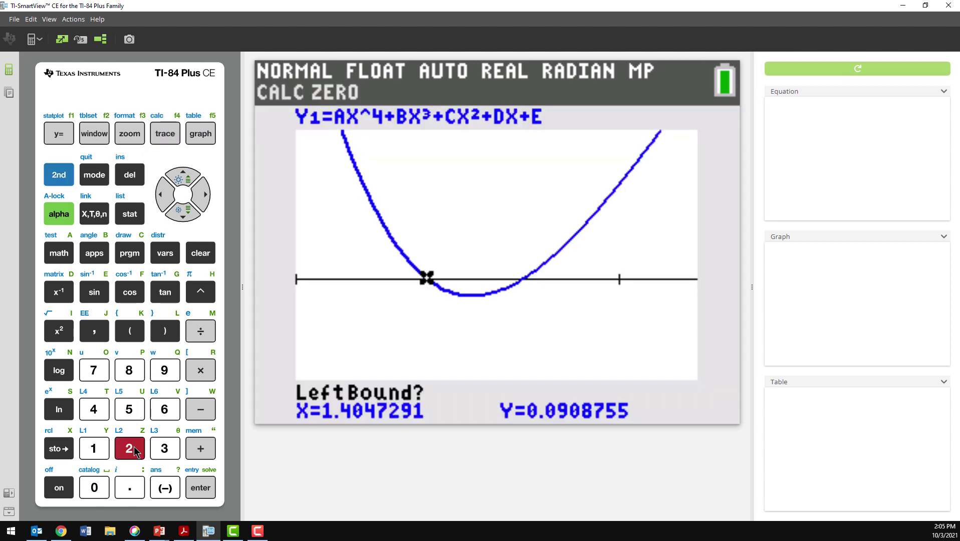
click(161, 196)
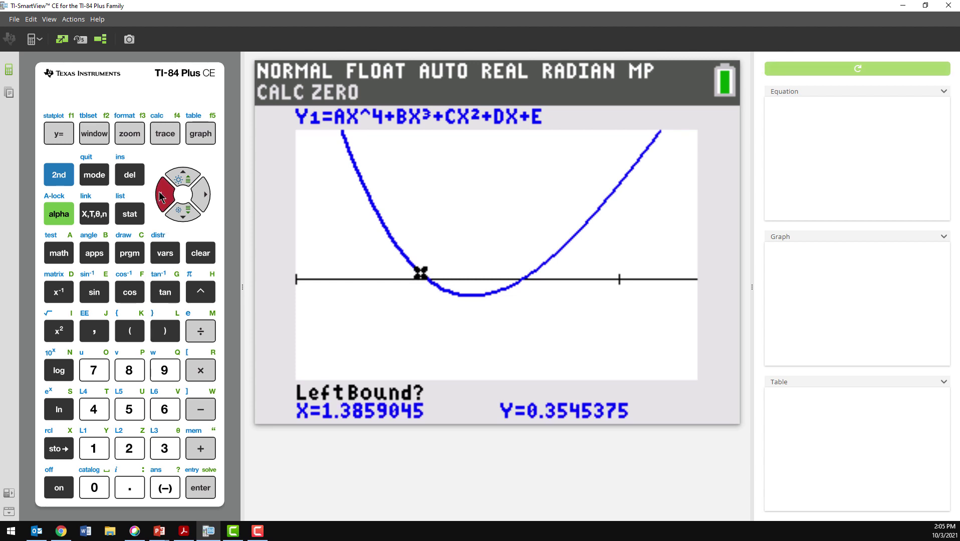
click(198, 489)
click(197, 195)
click(197, 195)
click(197, 195)
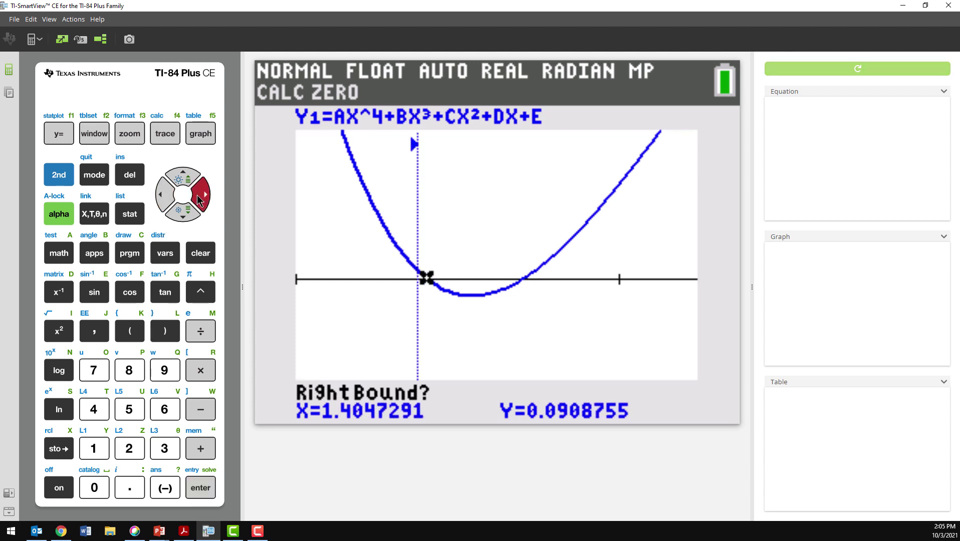
click(197, 195)
click(205, 482)
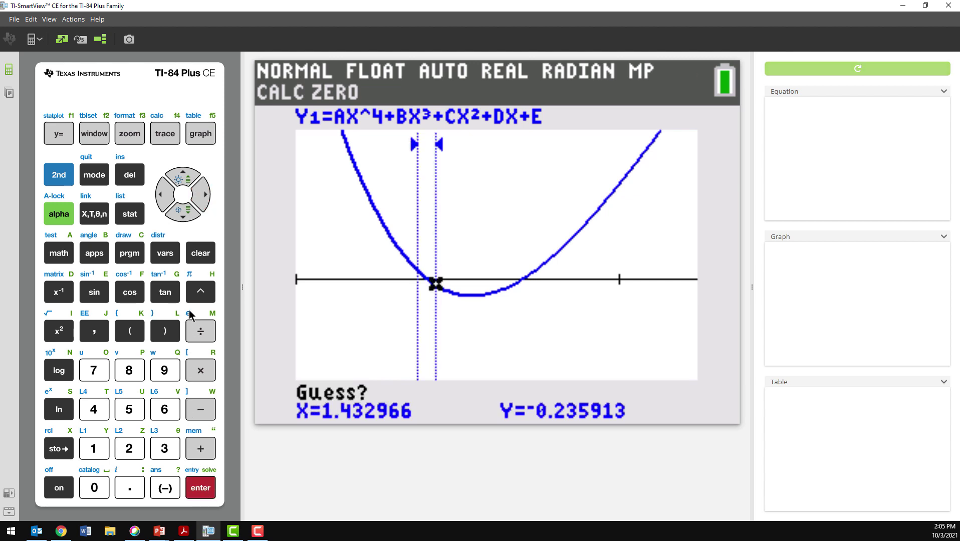
Set the guess at about X=1.40 and calculate the zero of Y1
key(Left)
key(Left)
key(Left)
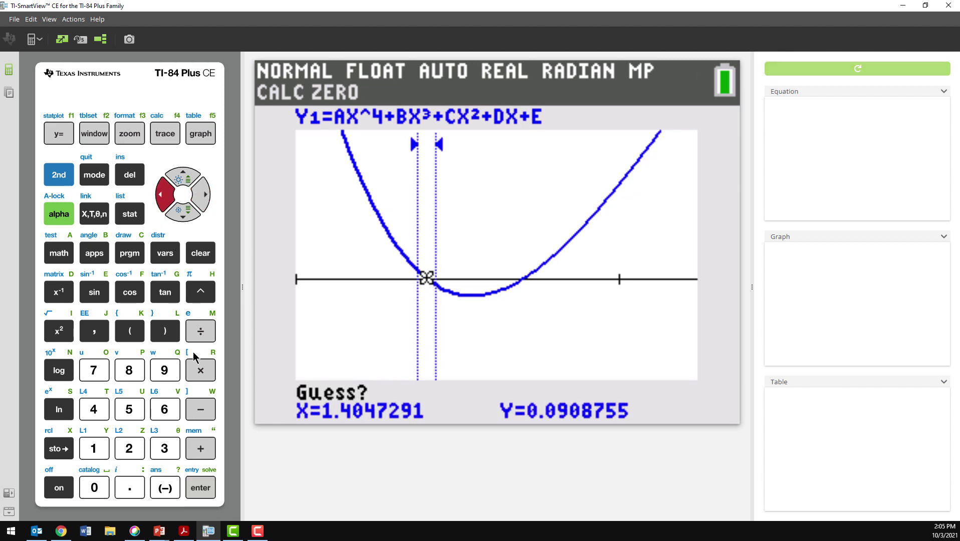
click(209, 489)
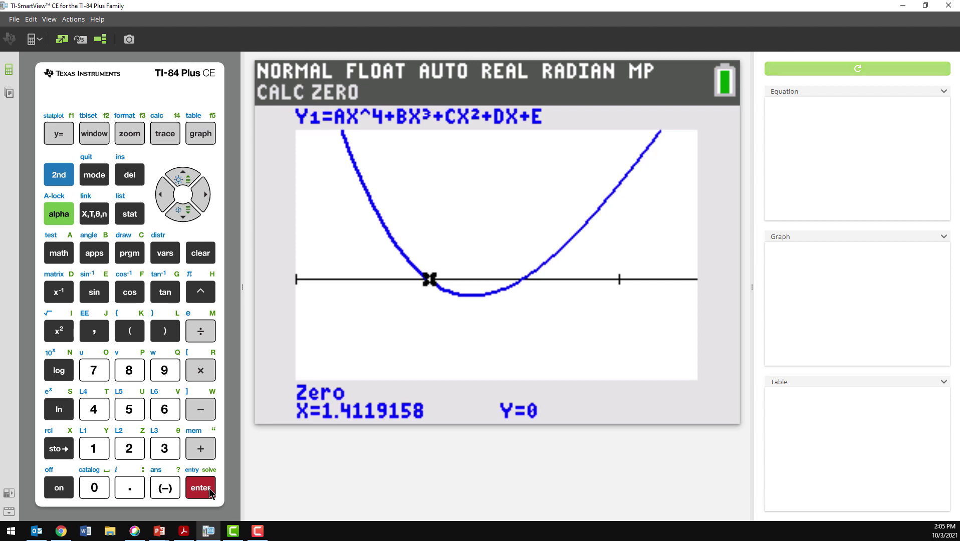
Return to the home screen and display the stored value of X
click(58, 176)
click(89, 180)
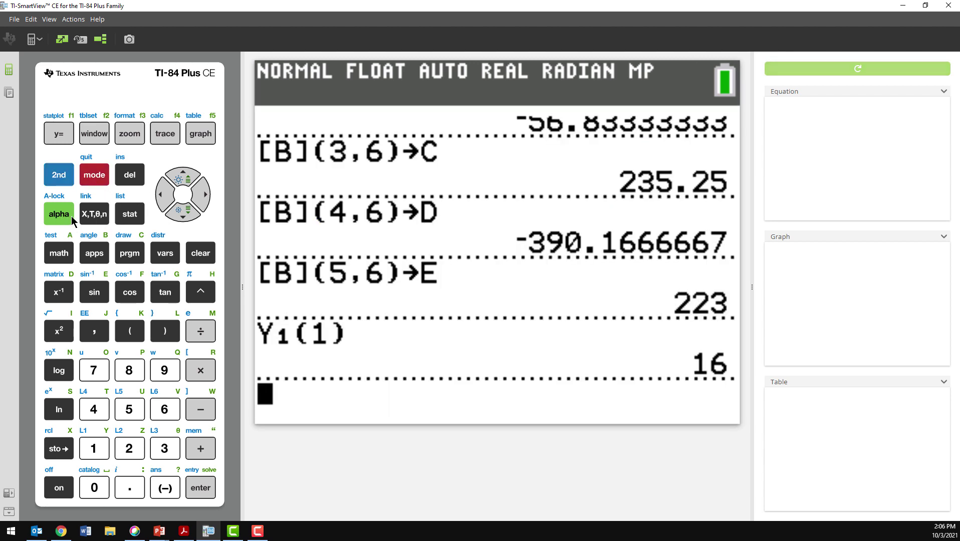
click(91, 216)
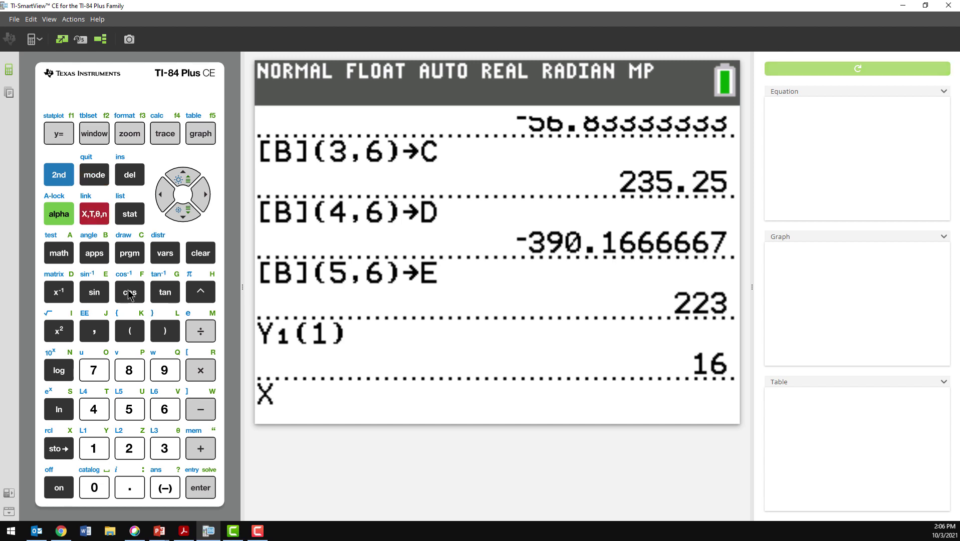
click(206, 488)
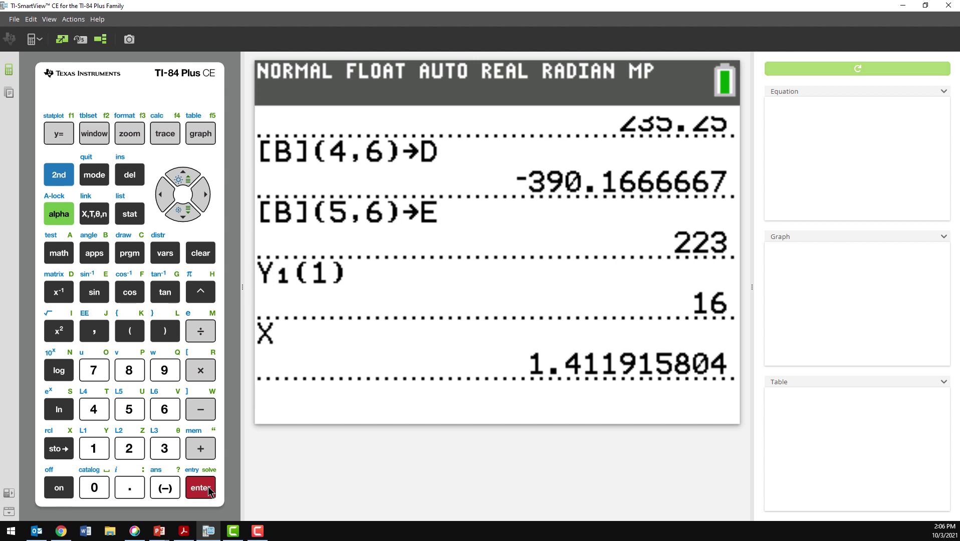
Evaluate Y1(X) on the home screen to check the zero
click(59, 214)
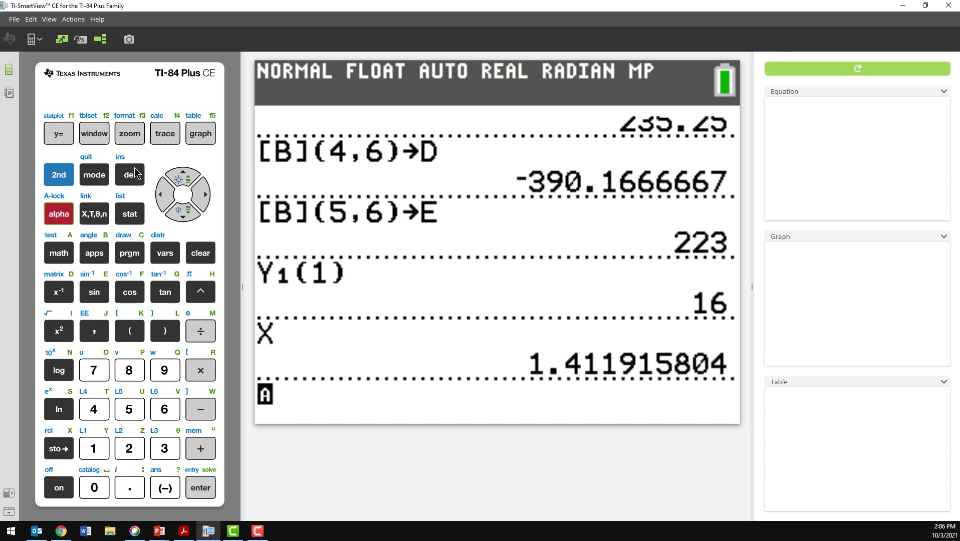
click(160, 132)
click(208, 490)
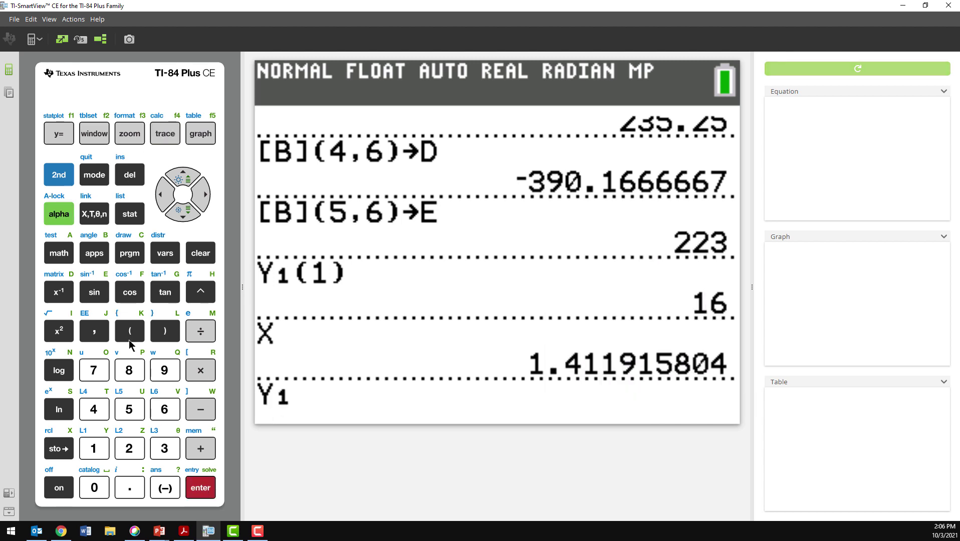
click(129, 332)
click(96, 219)
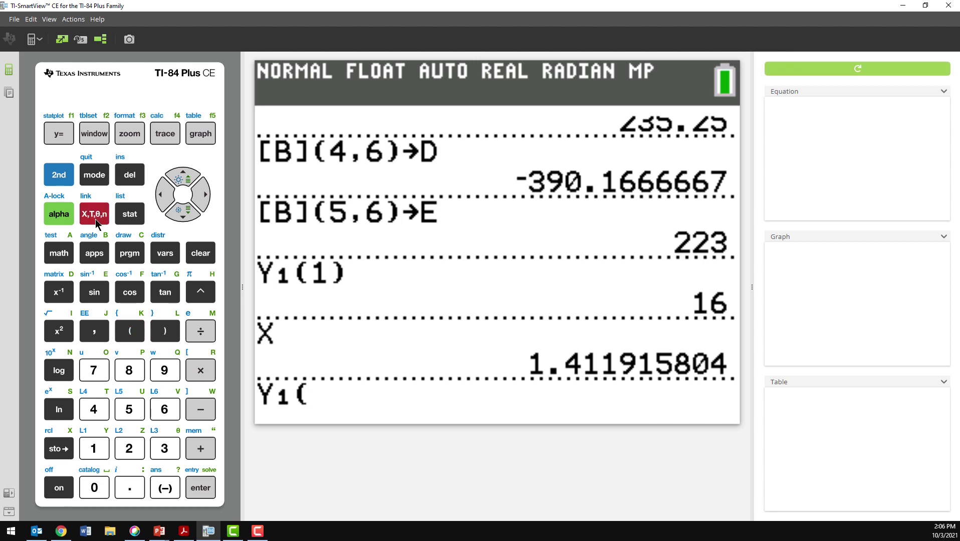
click(170, 334)
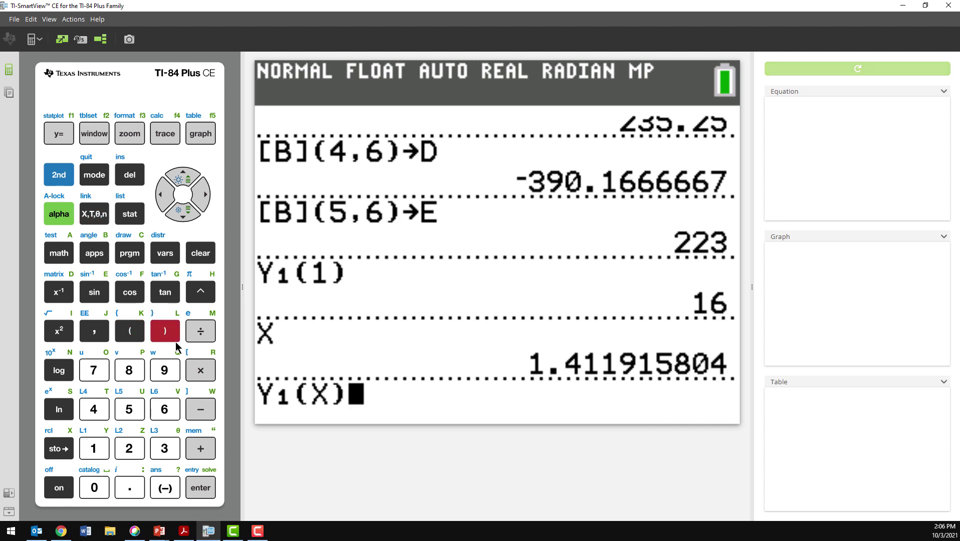
click(206, 490)
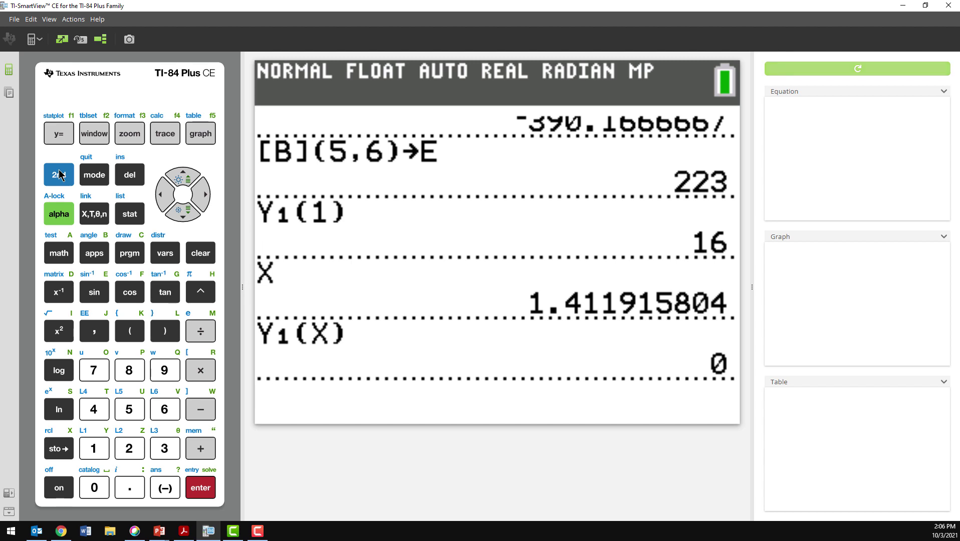
Display the graph of Y1 and restore its previous viewing window with ZPrevious
click(195, 136)
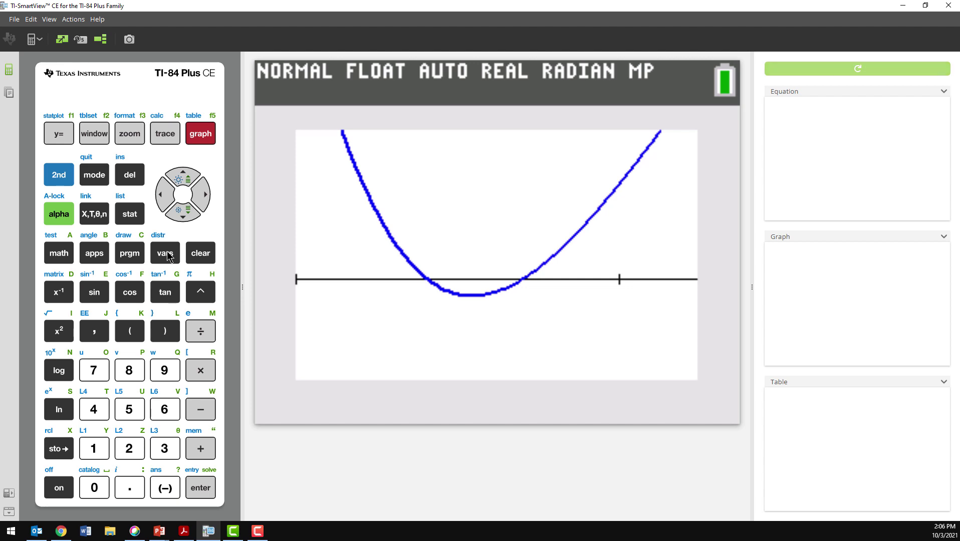
click(126, 138)
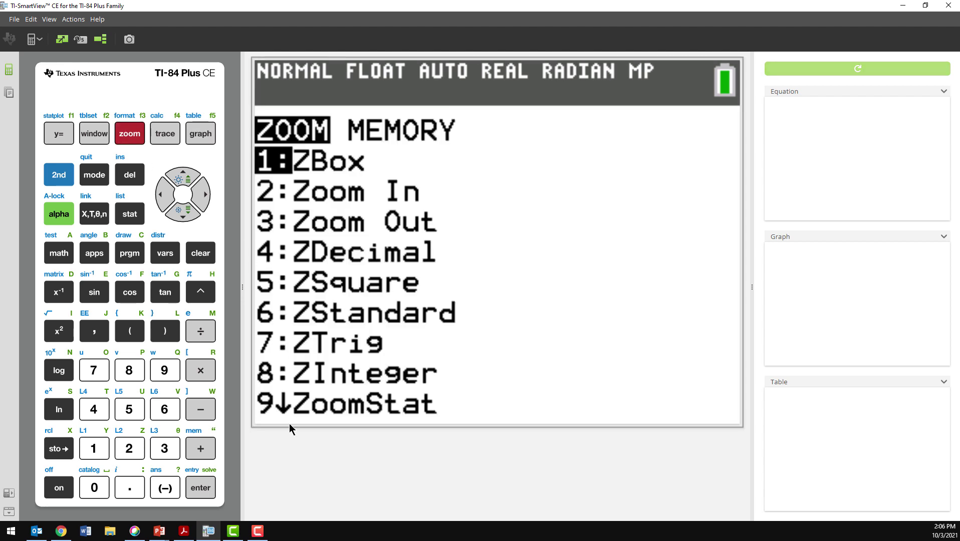
click(205, 197)
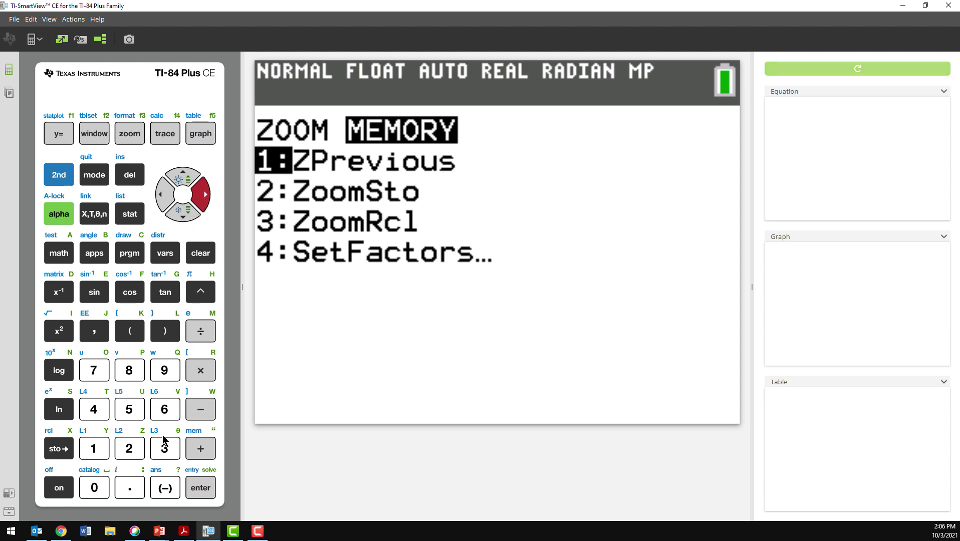
click(96, 452)
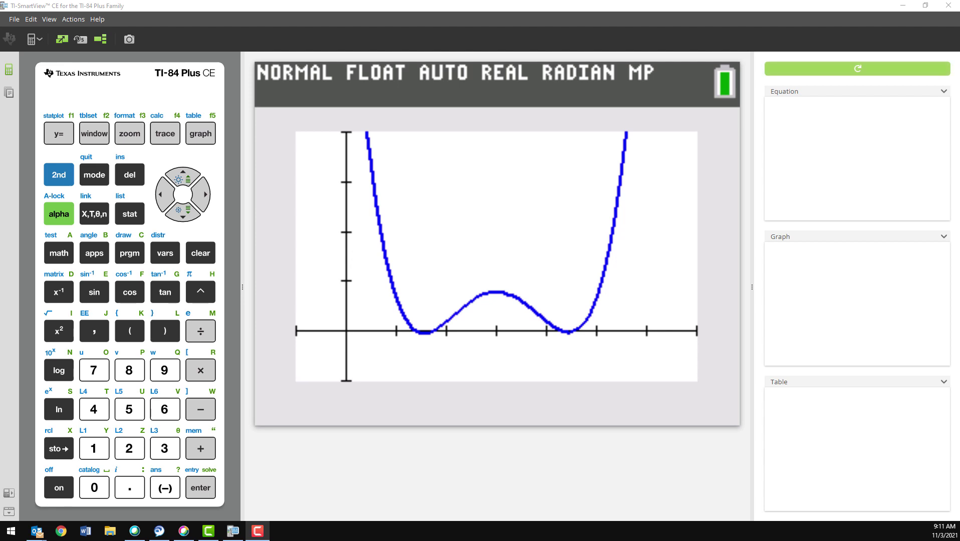
From the home screen, store the current graph settings and function with StoreGDB in GDB1
click(59, 177)
click(92, 178)
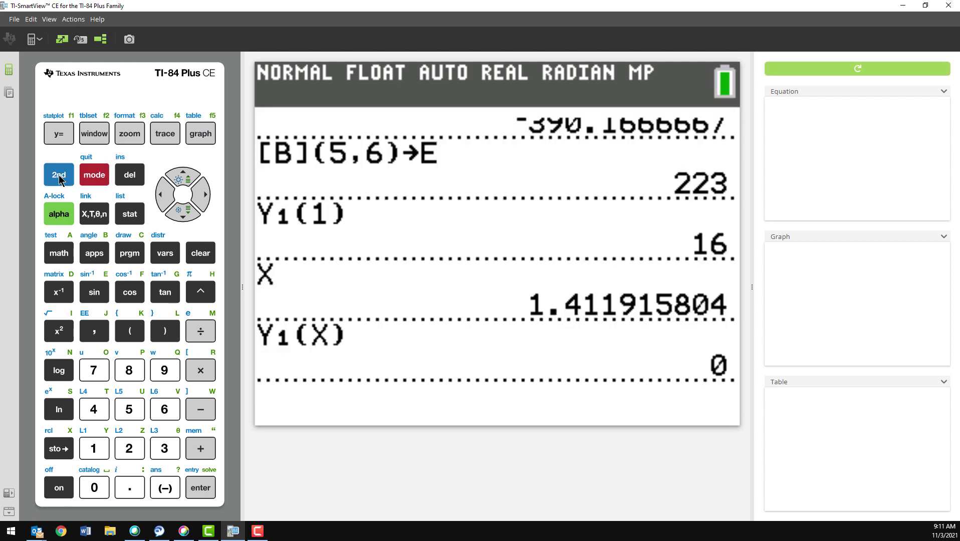
click(63, 180)
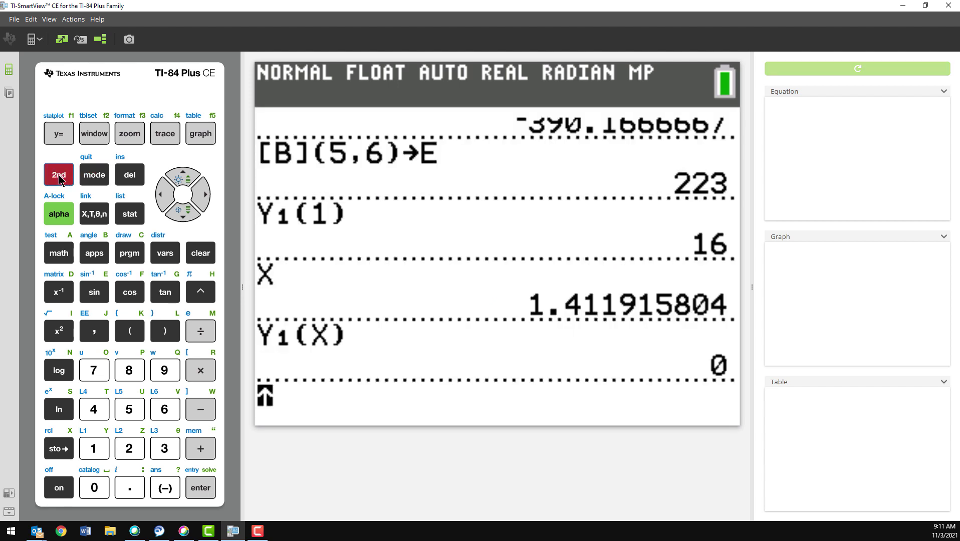
click(128, 255)
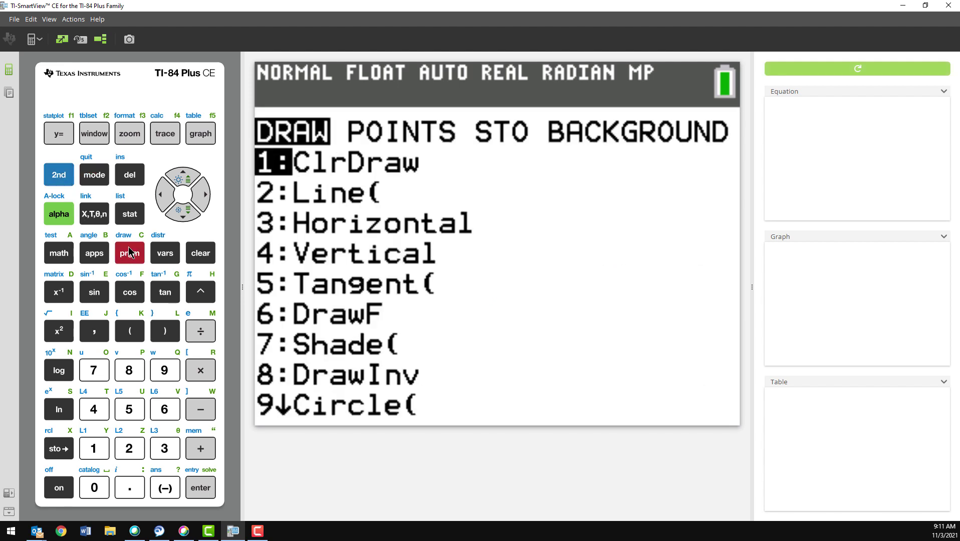
click(203, 195)
click(203, 195)
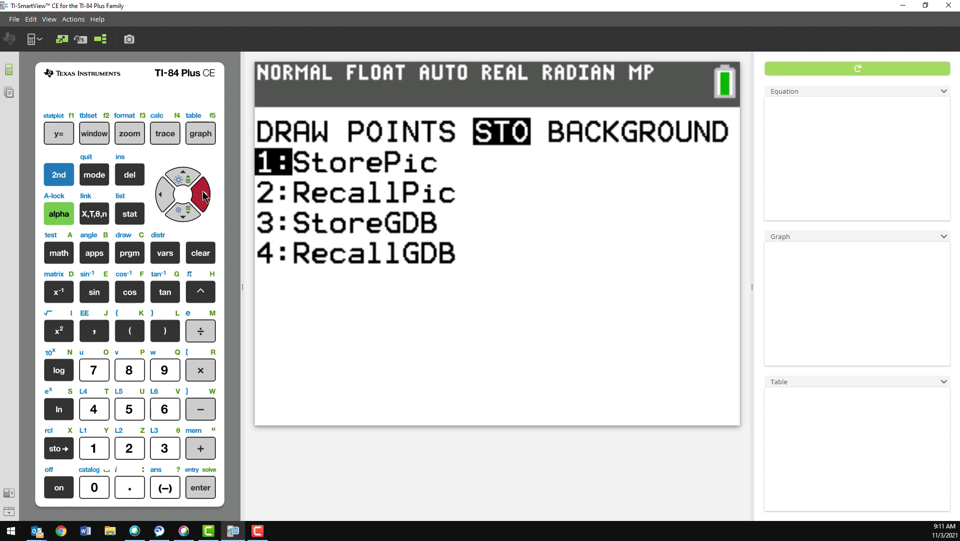
click(171, 454)
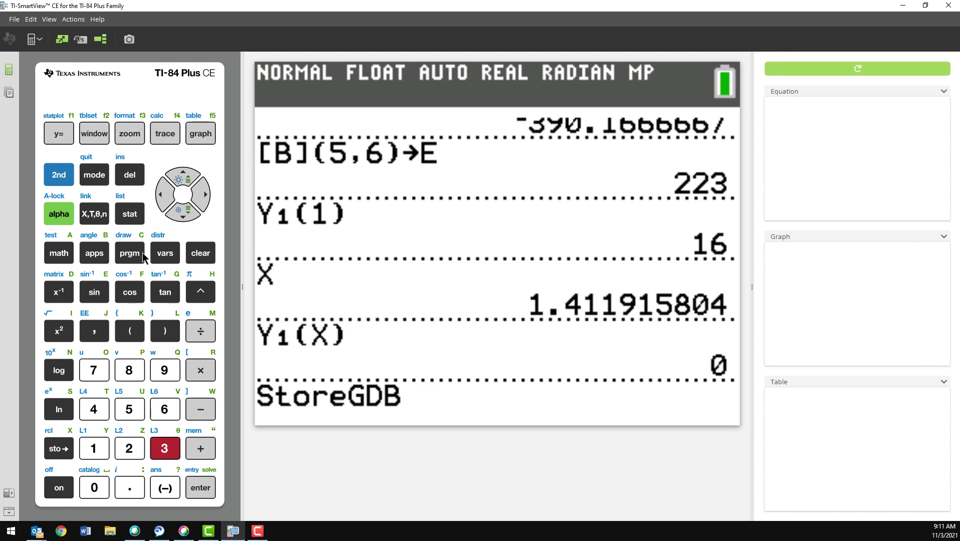
click(161, 254)
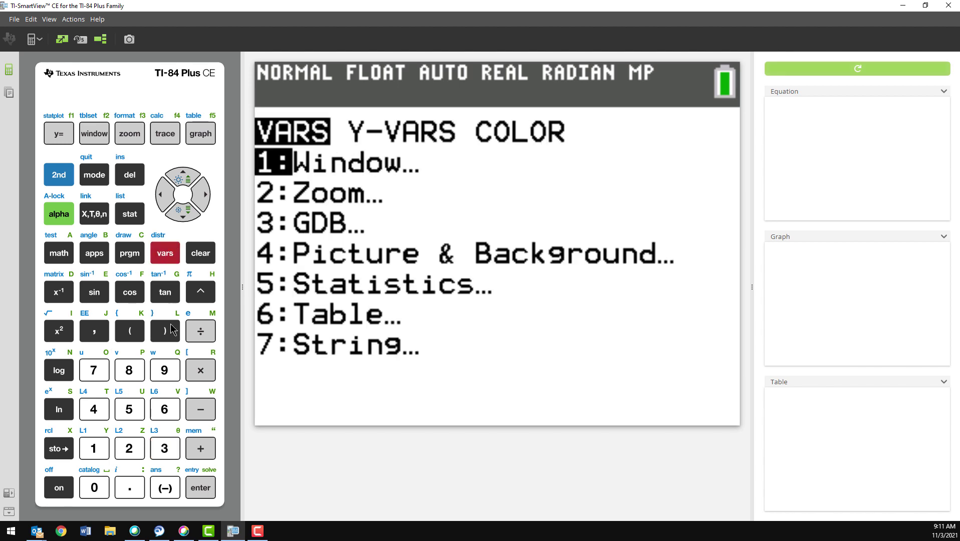
click(168, 450)
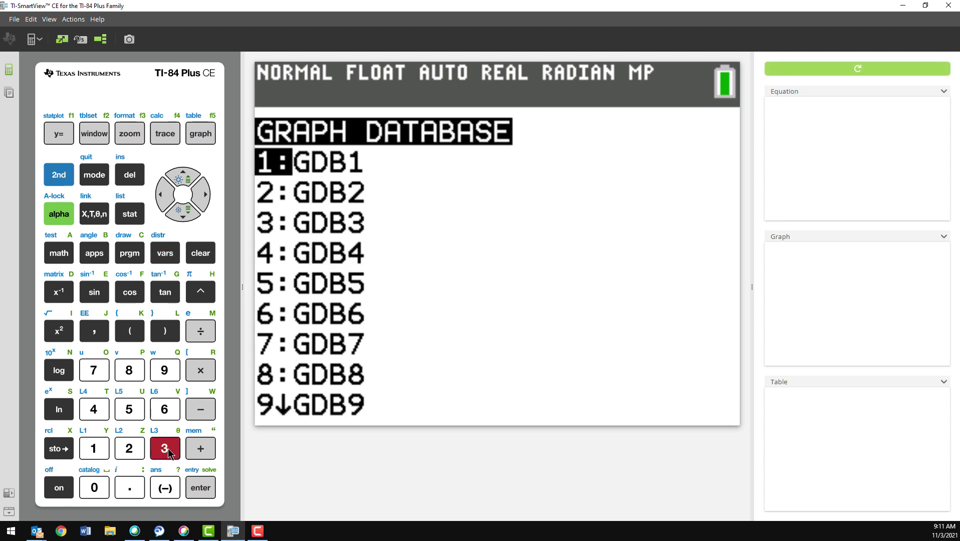
click(95, 453)
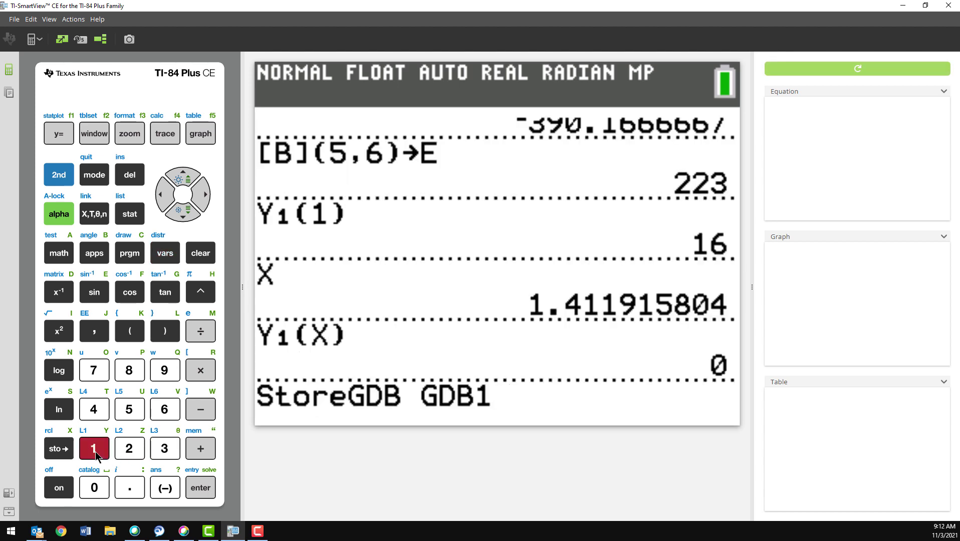
click(199, 488)
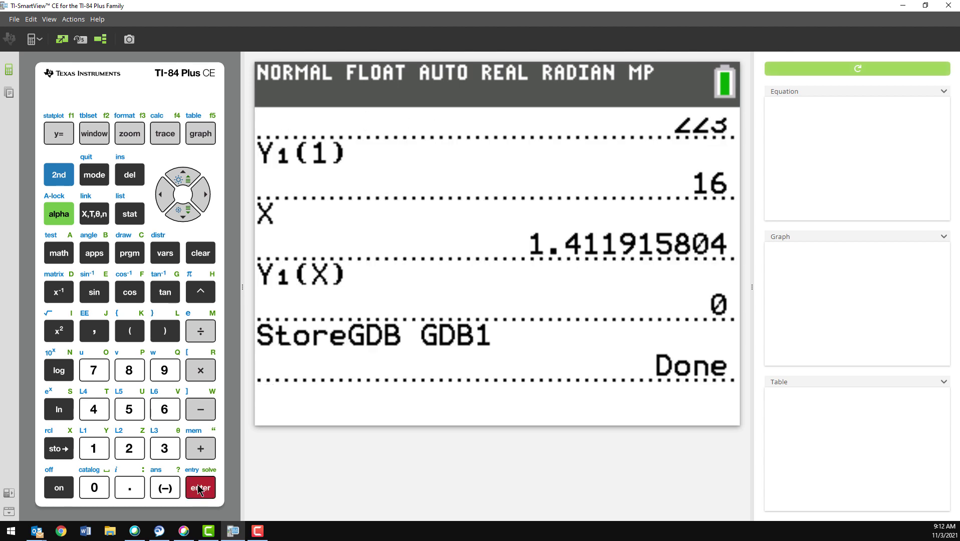
Clear the quartic from Y1 and switch the viewing window to ZDecimal
click(62, 134)
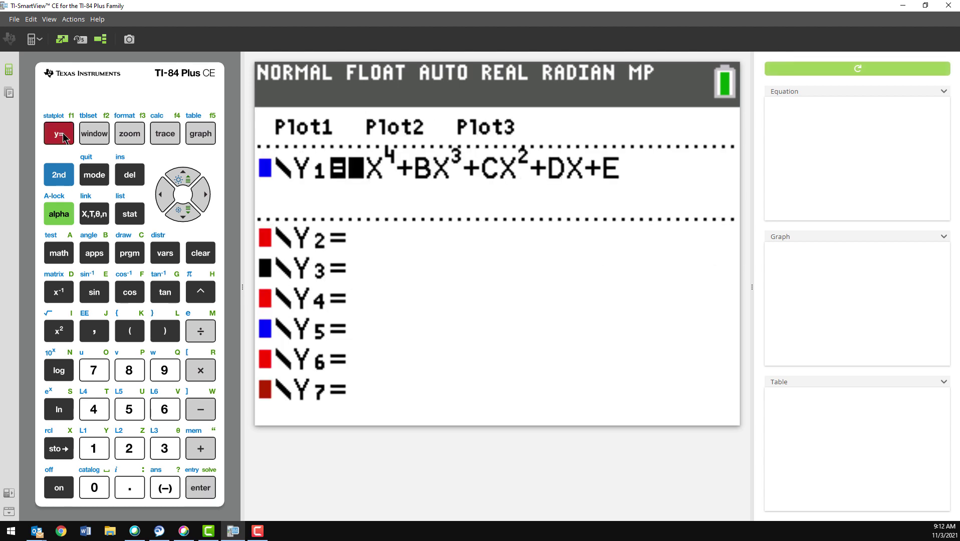
click(196, 253)
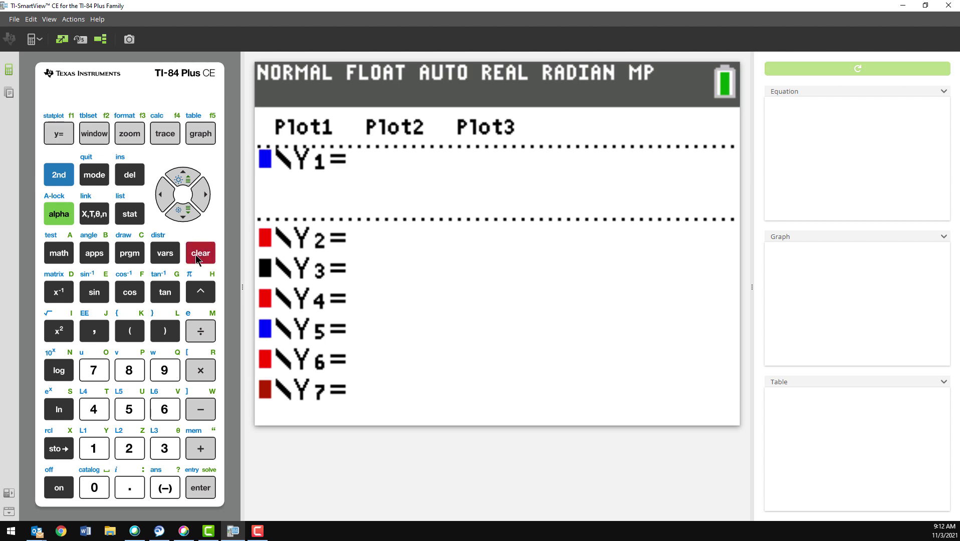
click(129, 133)
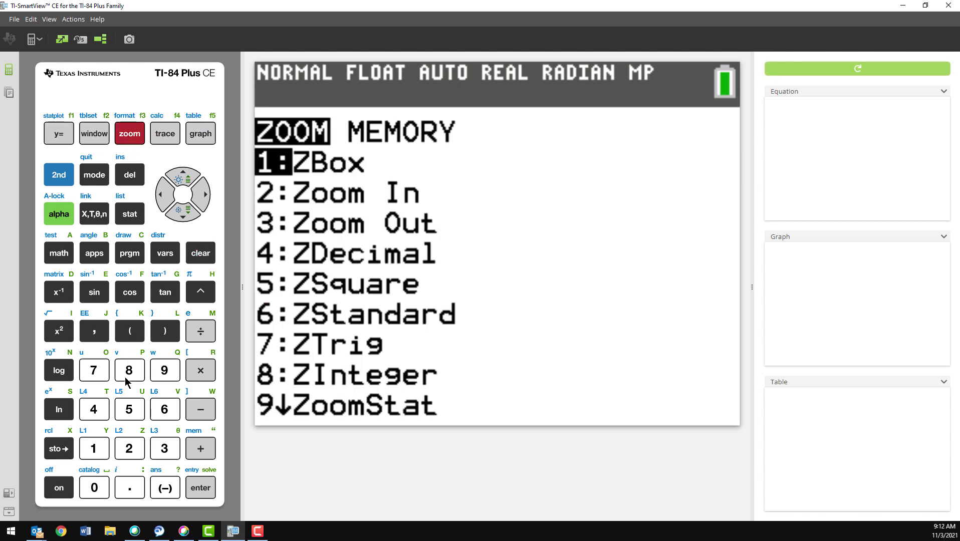
click(97, 412)
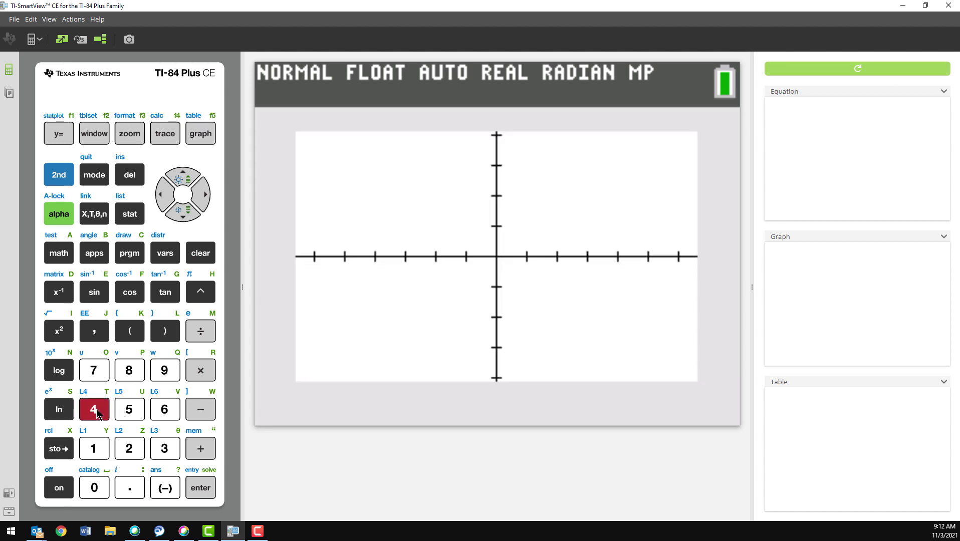
Check that the function list is empty, then restore the stored graph database GDB1 with RecallGDB
click(69, 135)
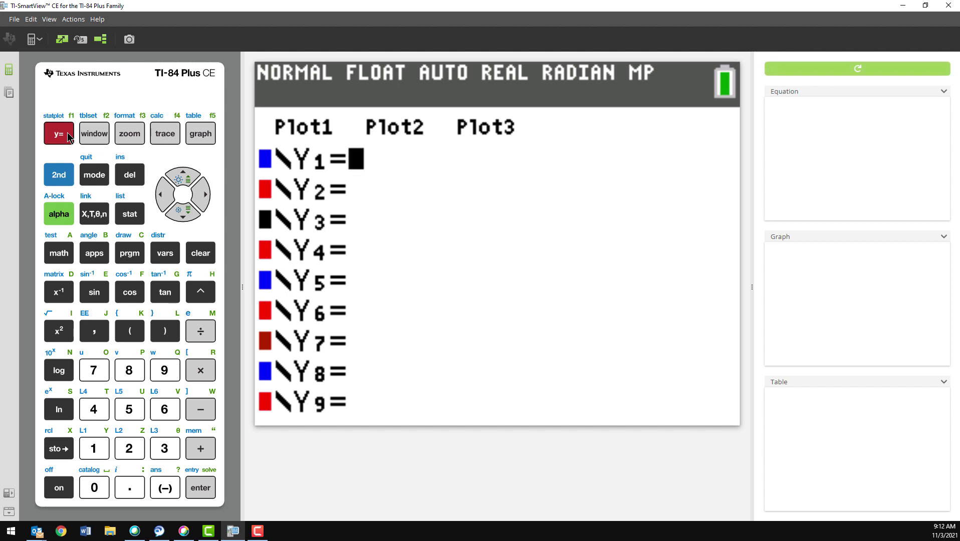
click(64, 181)
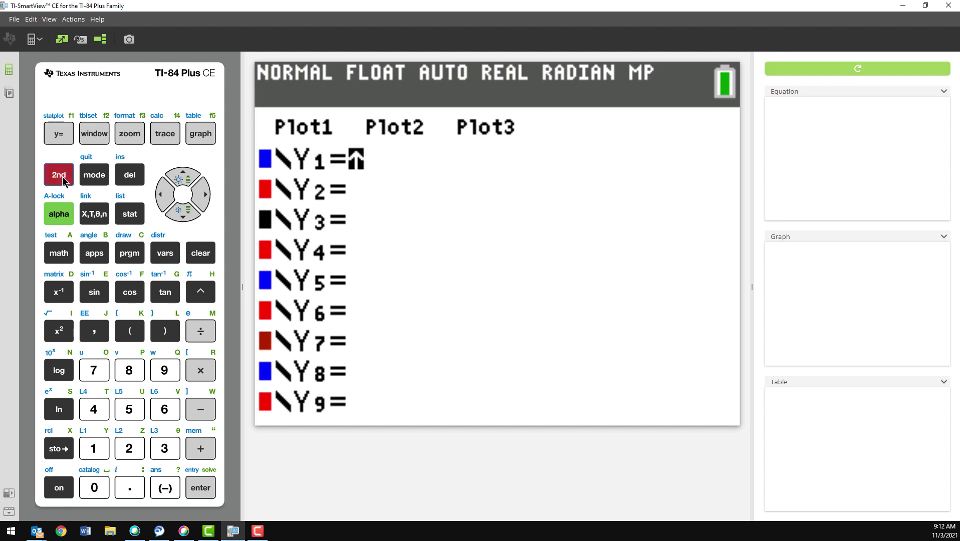
click(127, 256)
click(203, 196)
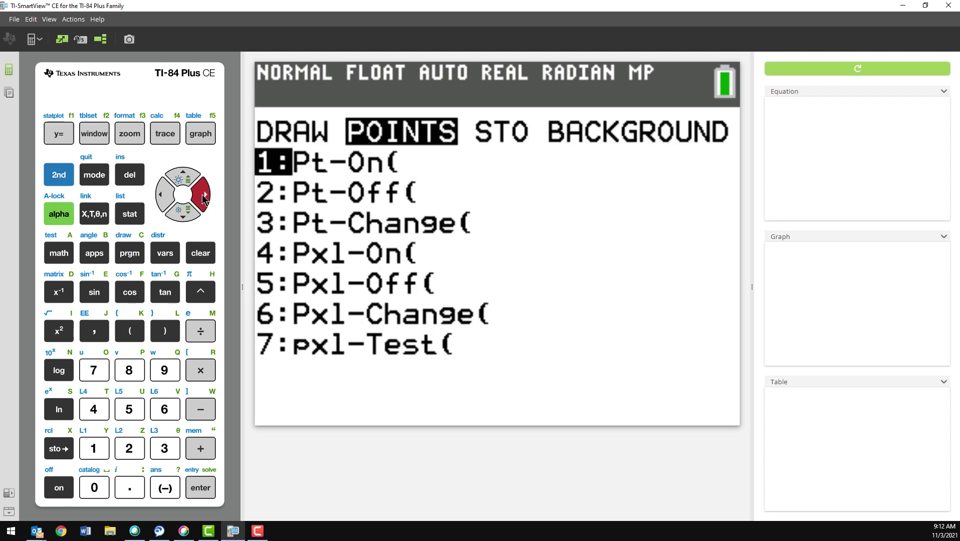
click(202, 196)
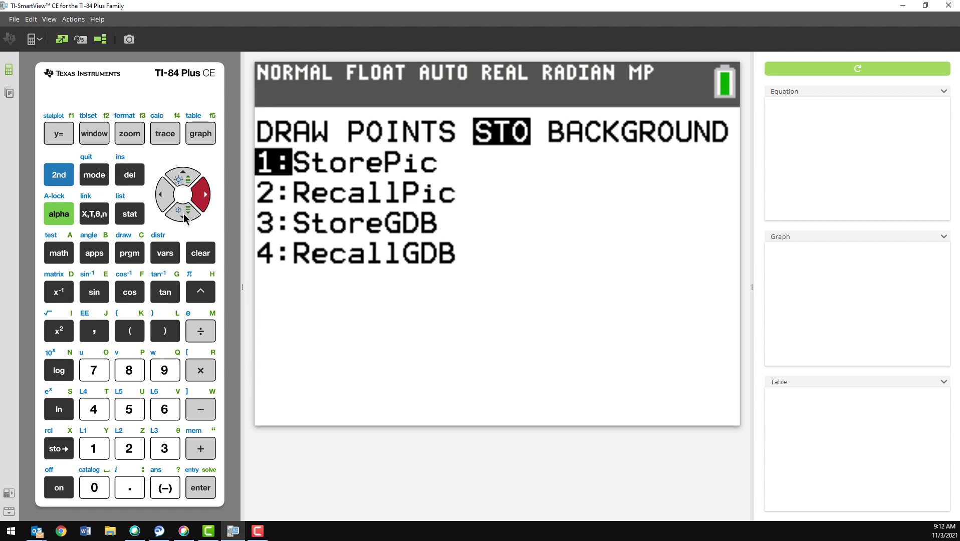
click(94, 412)
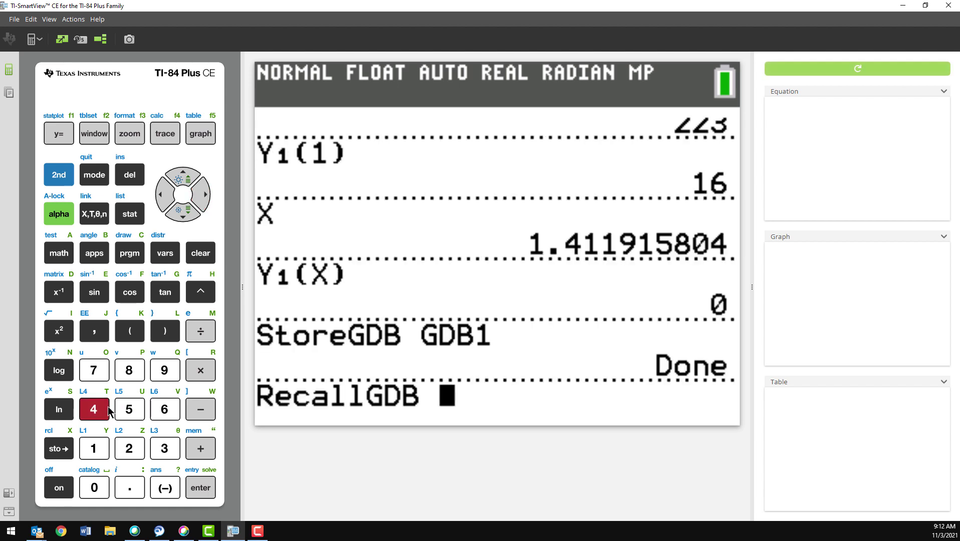
click(161, 256)
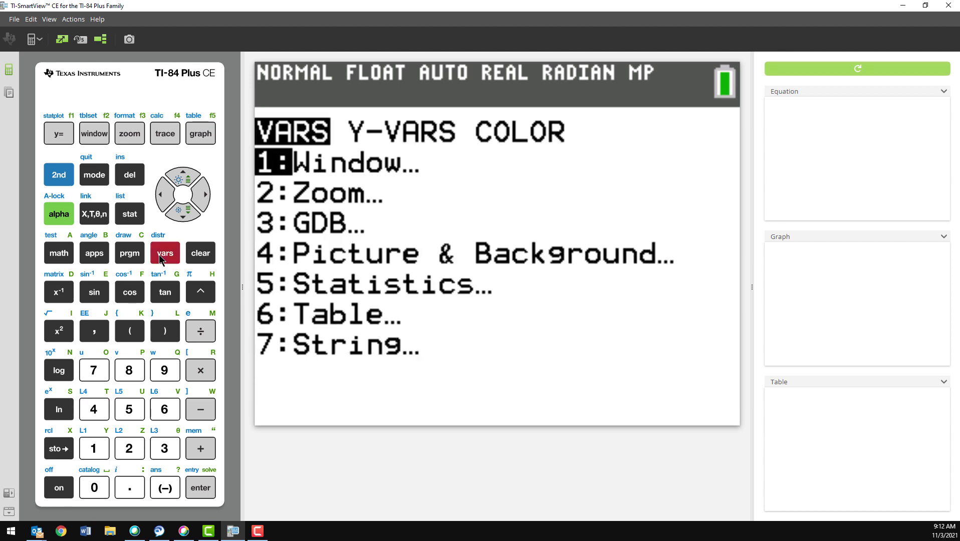
click(166, 450)
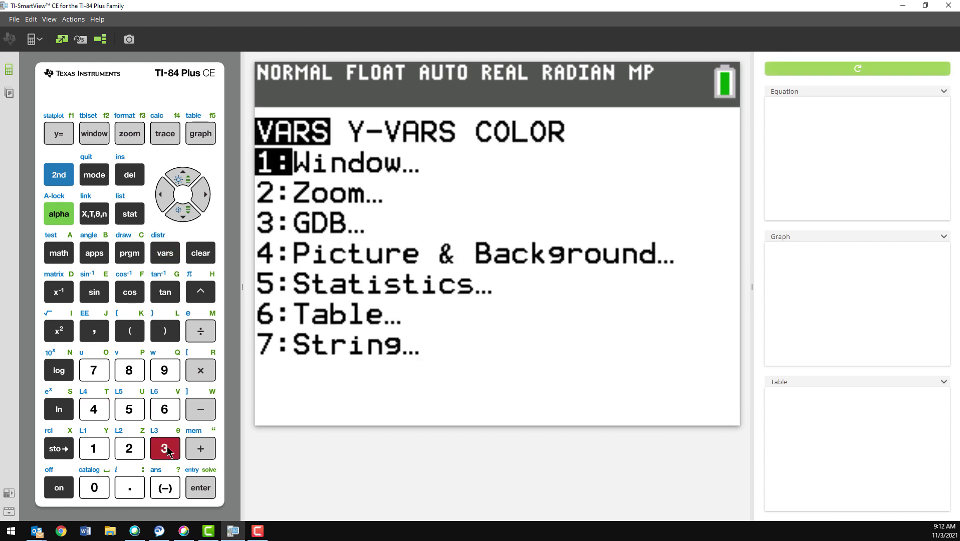
click(93, 448)
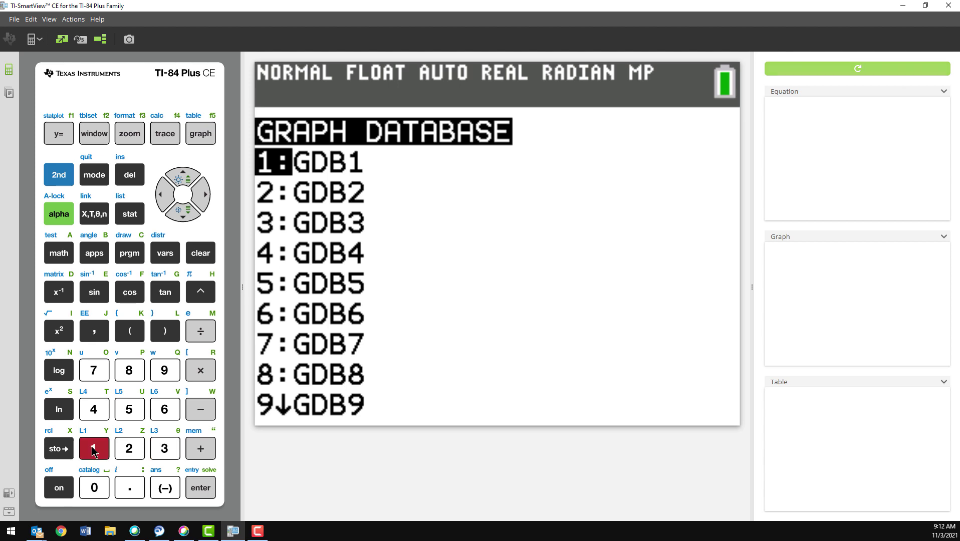
click(200, 486)
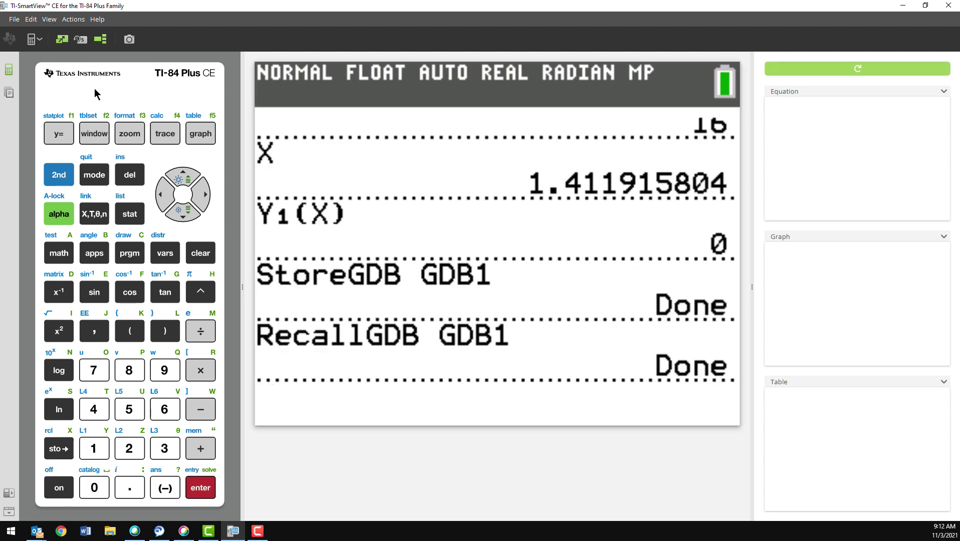
Review the recalled Y1 function, window settings and graph
click(62, 133)
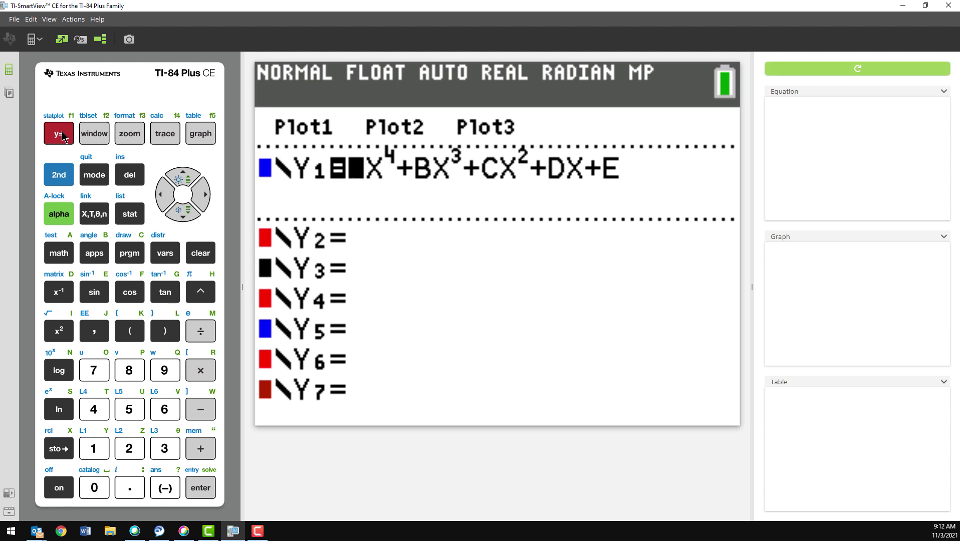
click(94, 136)
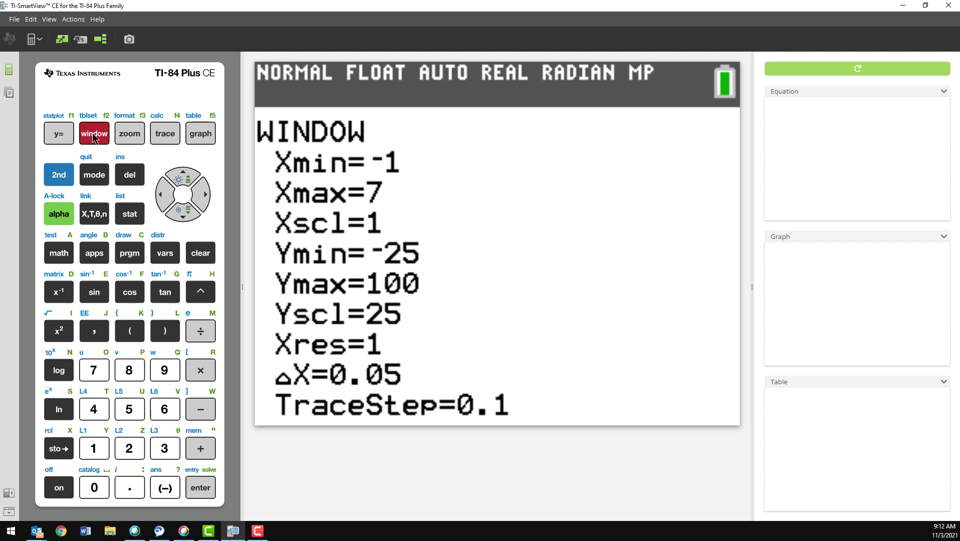
click(196, 132)
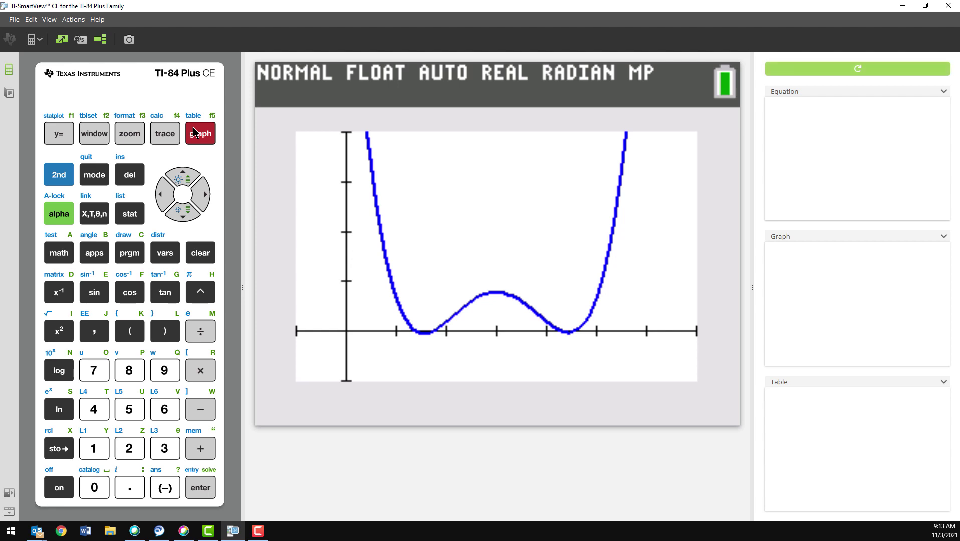
click(66, 137)
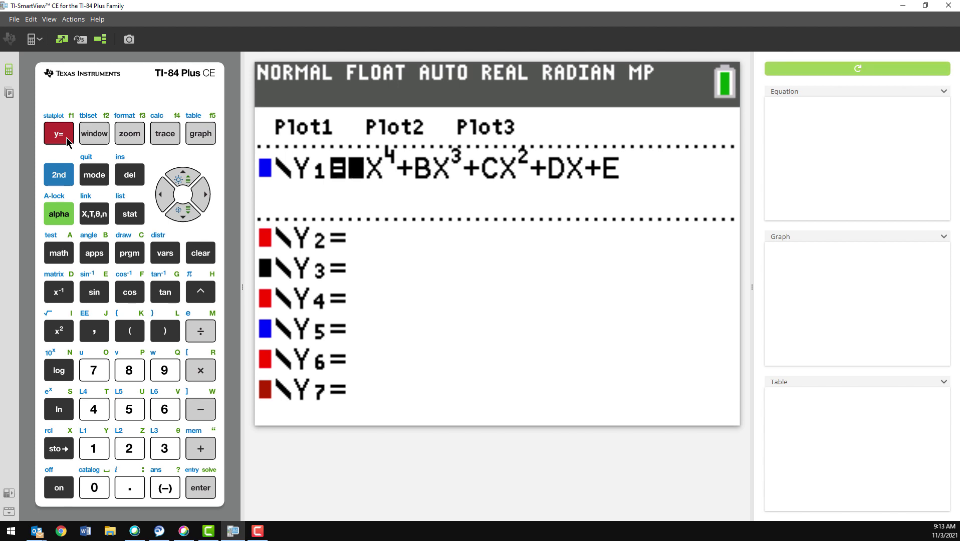
Create a new memory group named MYPOLY
click(54, 177)
click(196, 449)
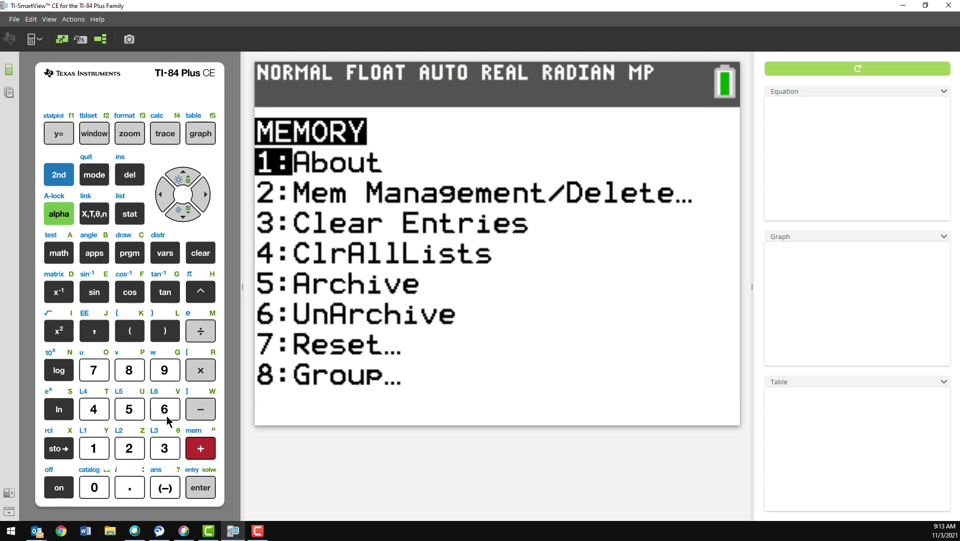
click(129, 370)
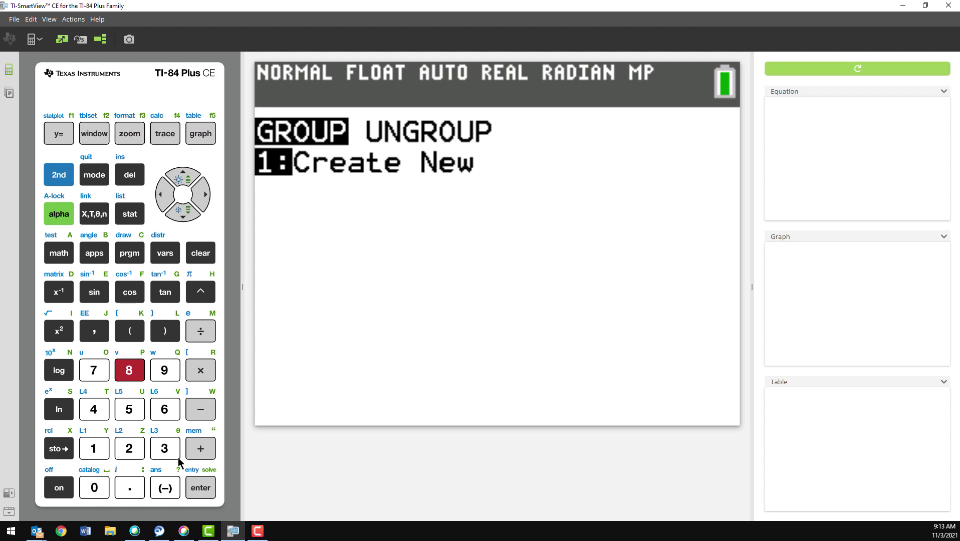
click(190, 484)
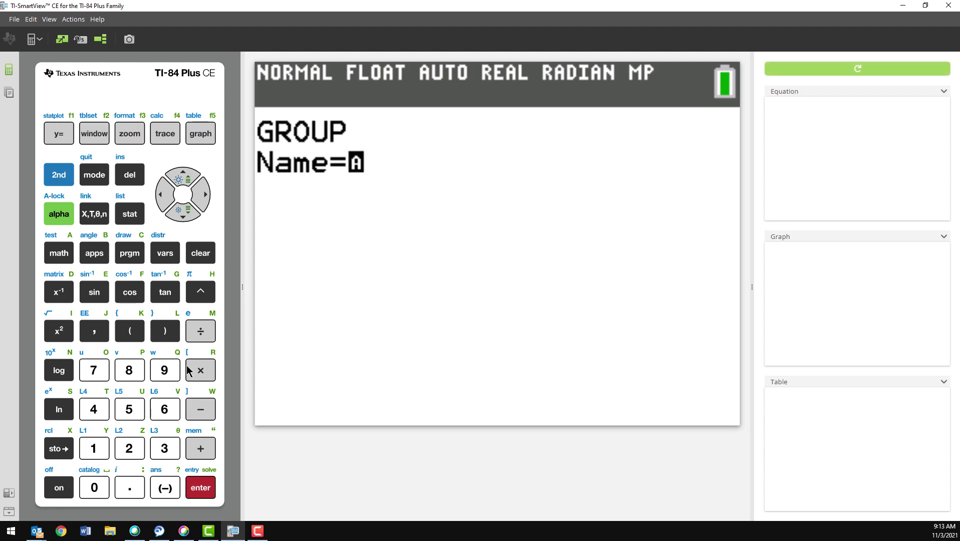
click(200, 331)
click(94, 448)
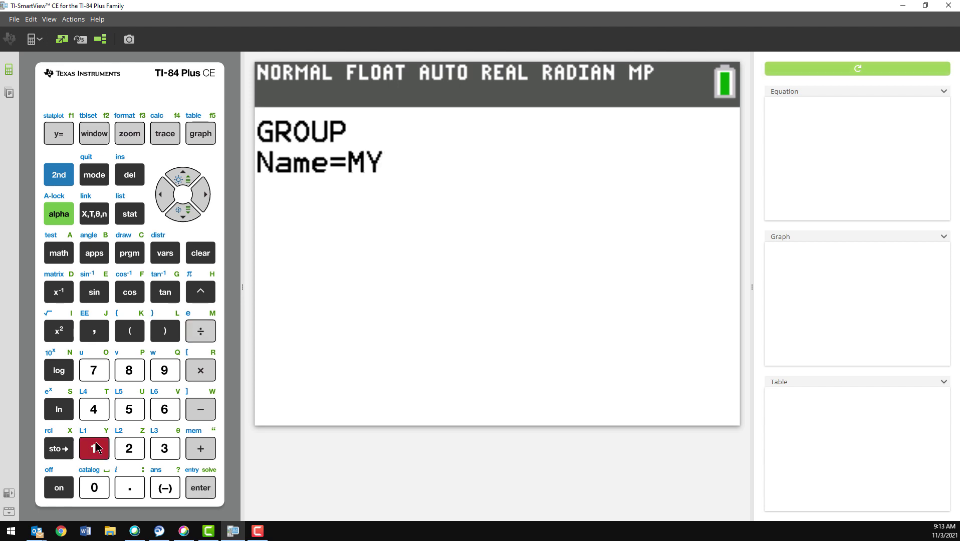
click(129, 371)
click(94, 370)
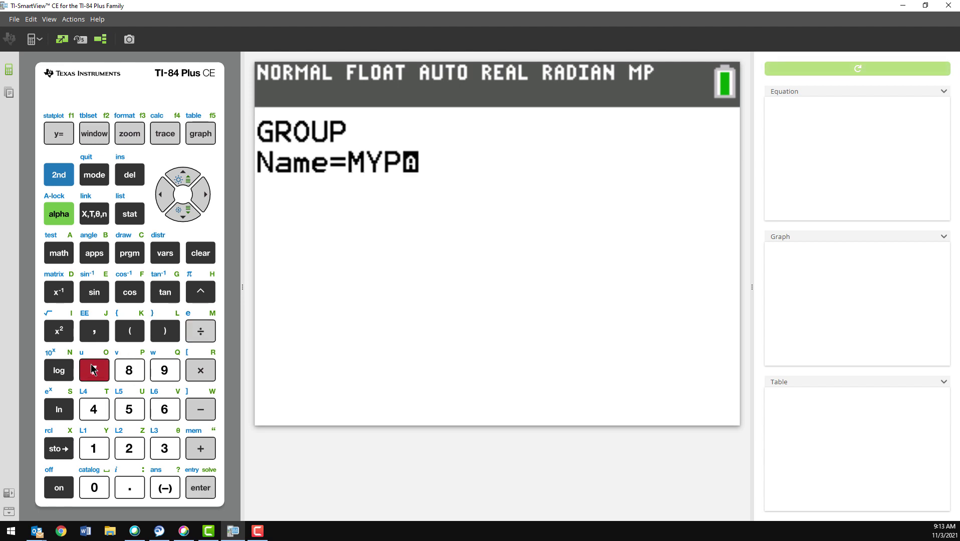
click(164, 331)
click(96, 451)
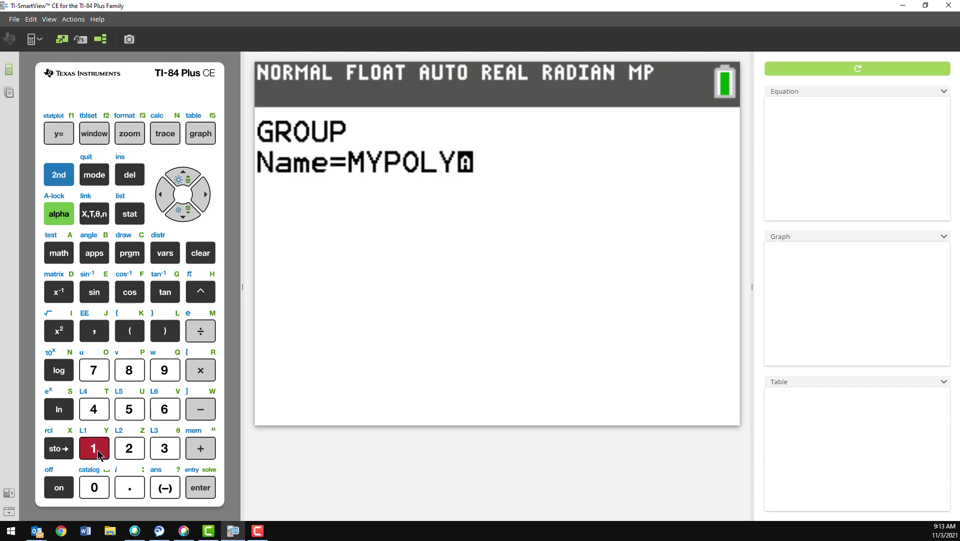
click(195, 489)
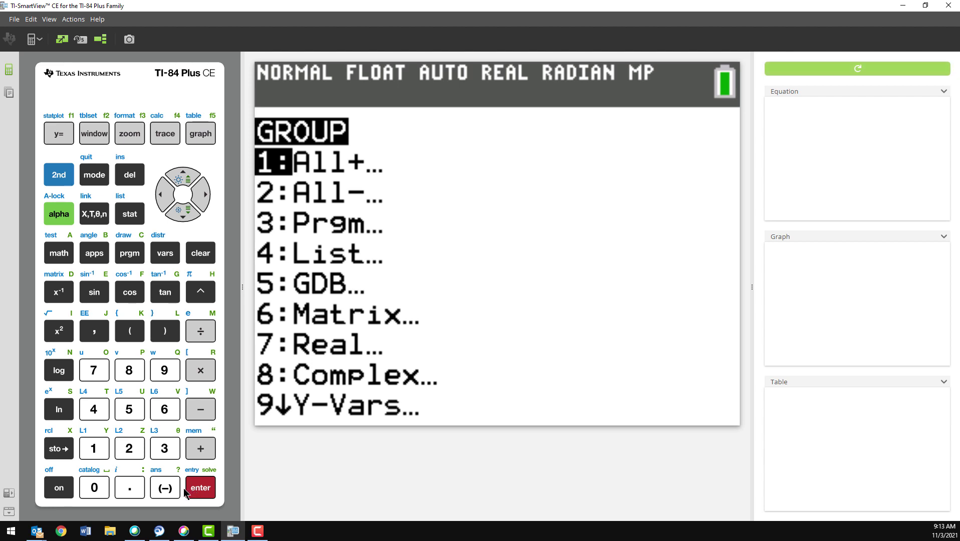
Start the group's variable selection with nothing preselected (All-) and mark matrices [A] and [B]
click(126, 453)
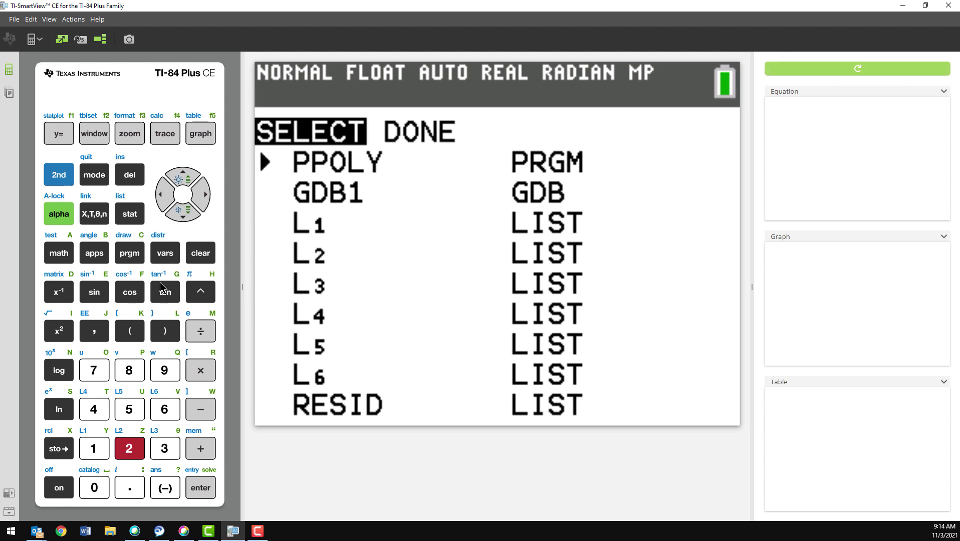
click(179, 210)
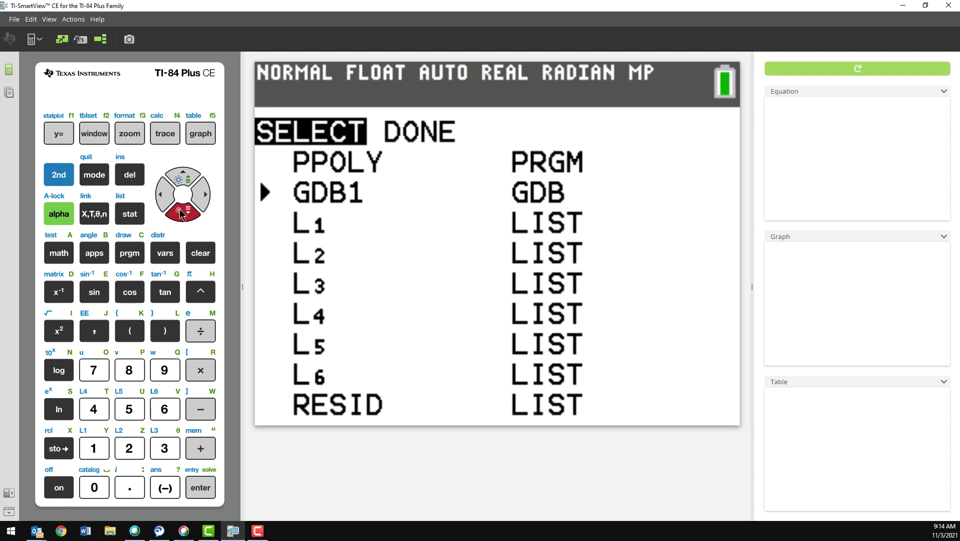
click(181, 215)
click(181, 214)
click(181, 215)
click(182, 214)
click(181, 215)
click(182, 214)
click(182, 214)
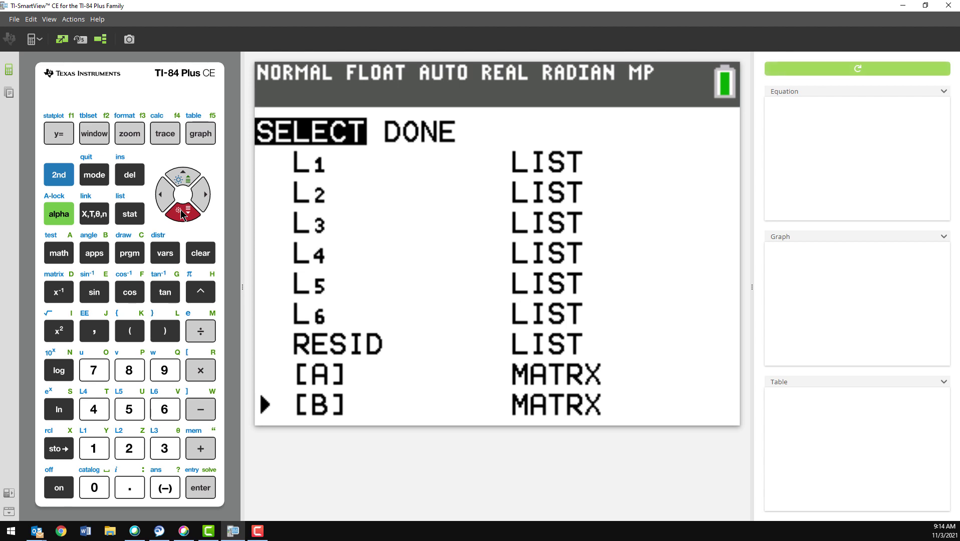
click(181, 180)
click(200, 487)
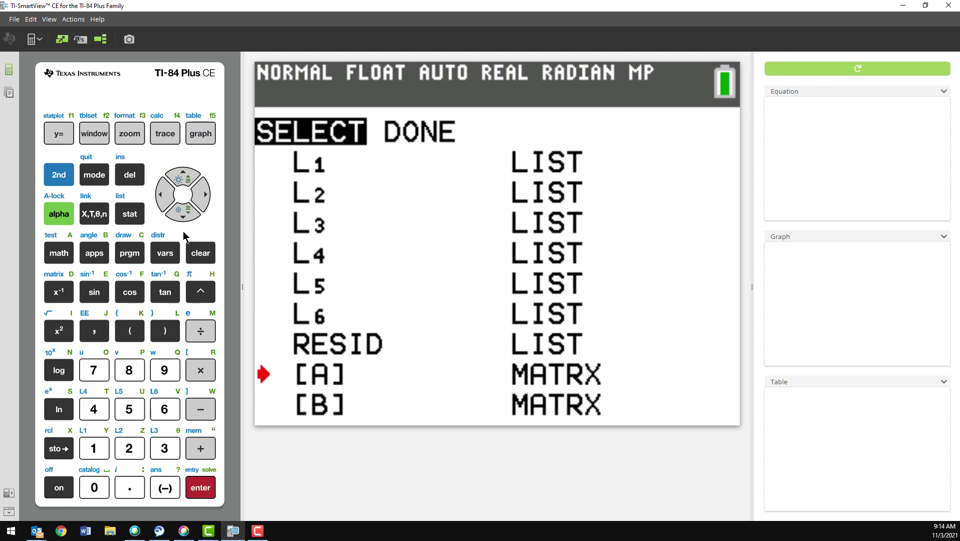
click(181, 213)
click(200, 484)
Mark the equation Y1 and the Window settings for inclusion in the group
click(181, 214)
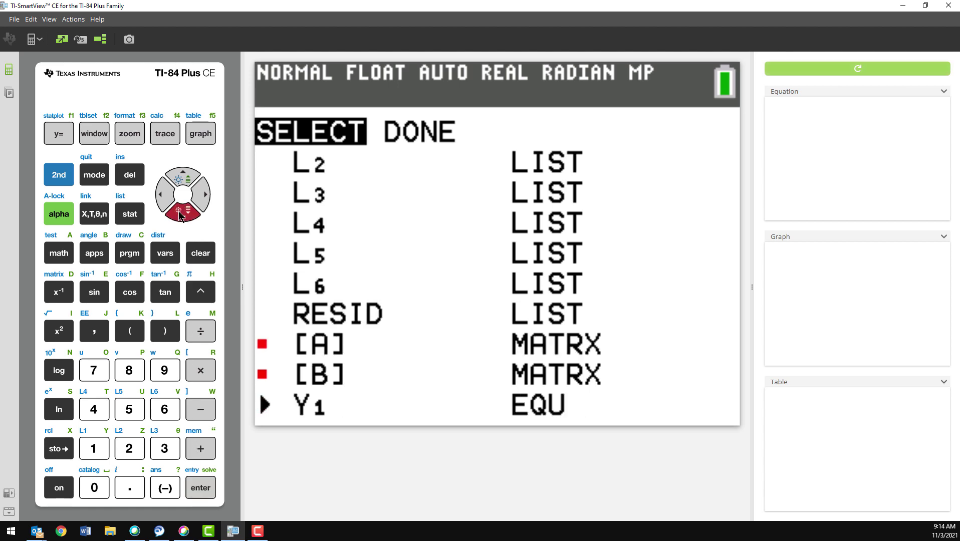
click(202, 488)
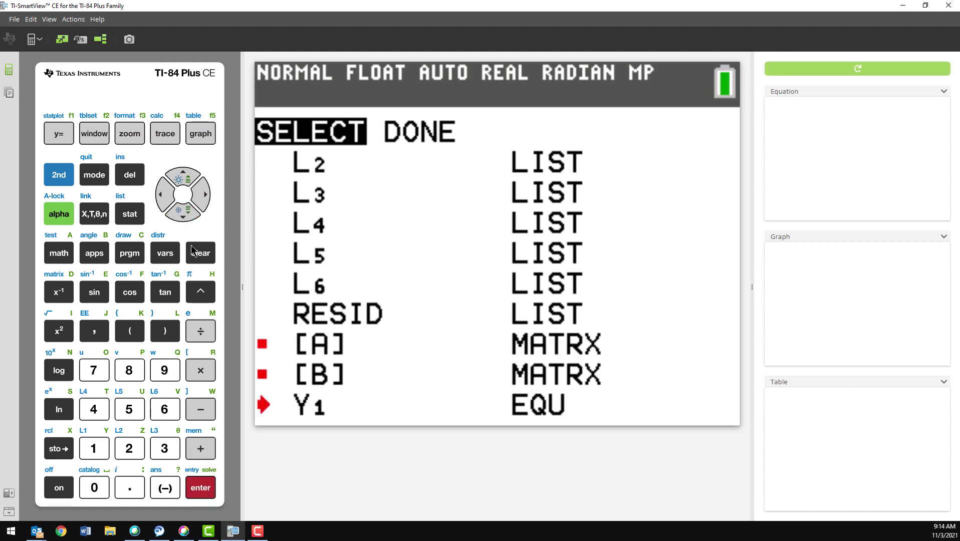
click(183, 215)
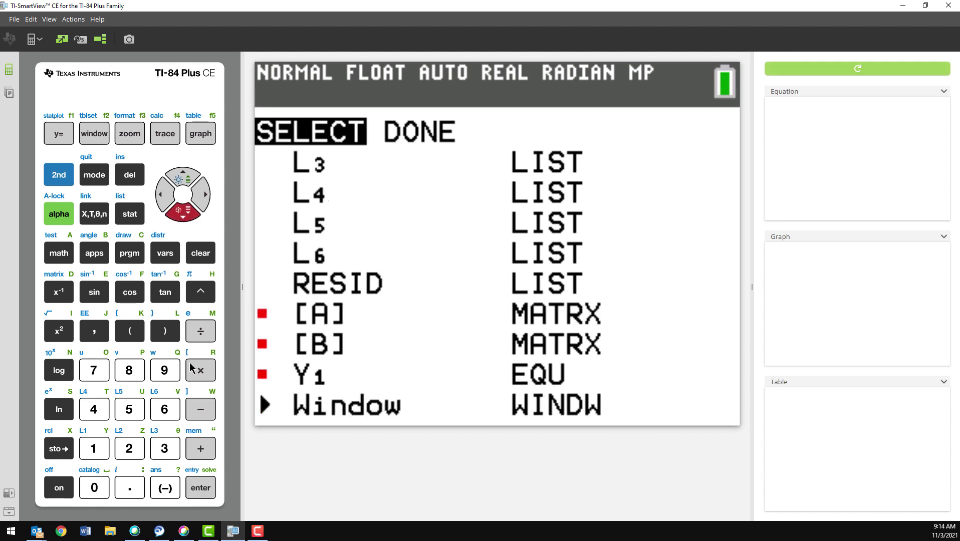
click(203, 491)
Mark the real variables A, B, C, D and E for inclusion and finish copying the selection into group MYPOLY
click(182, 214)
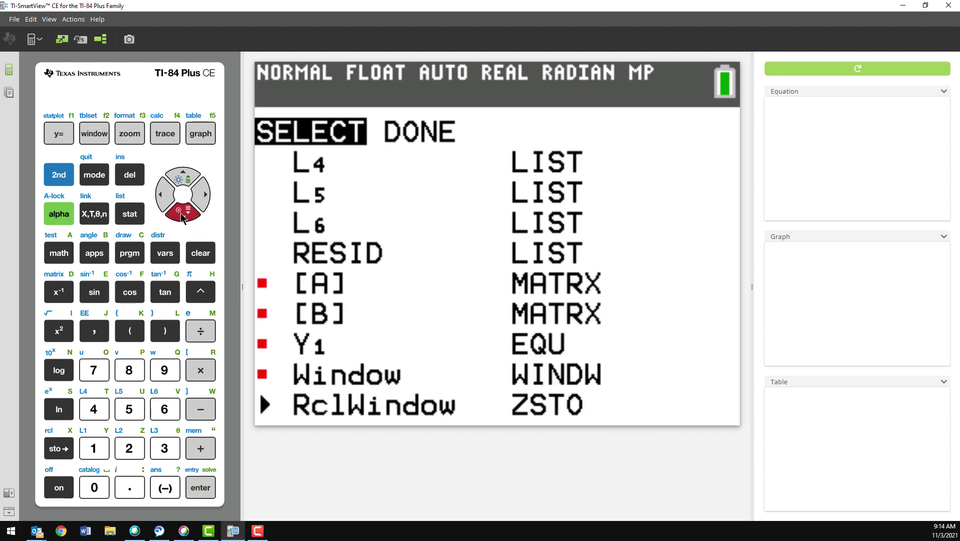
click(182, 215)
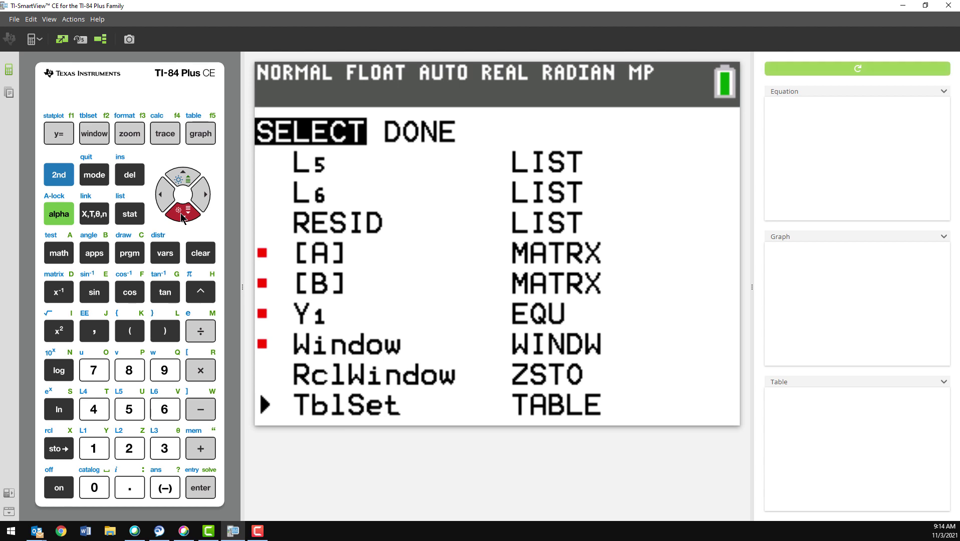
click(182, 215)
click(203, 489)
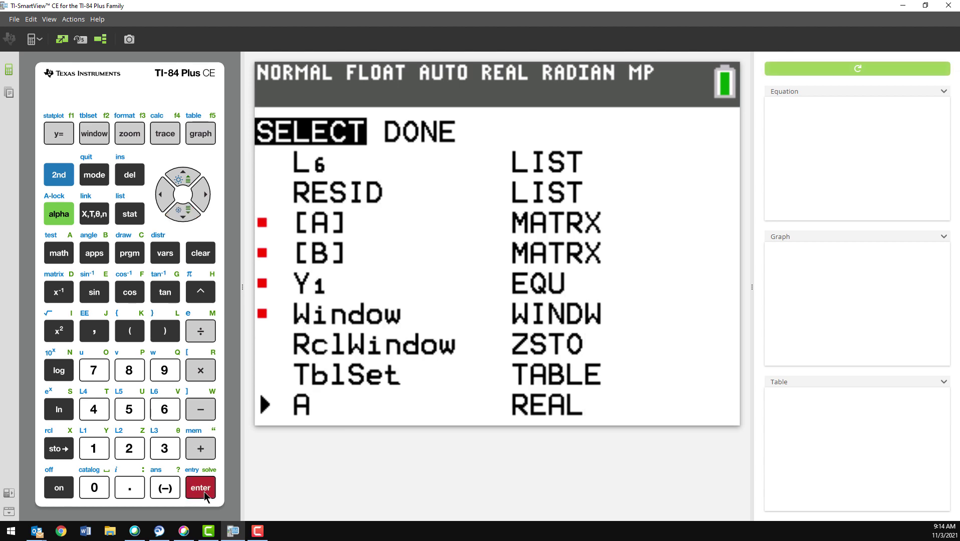
click(183, 215)
click(196, 484)
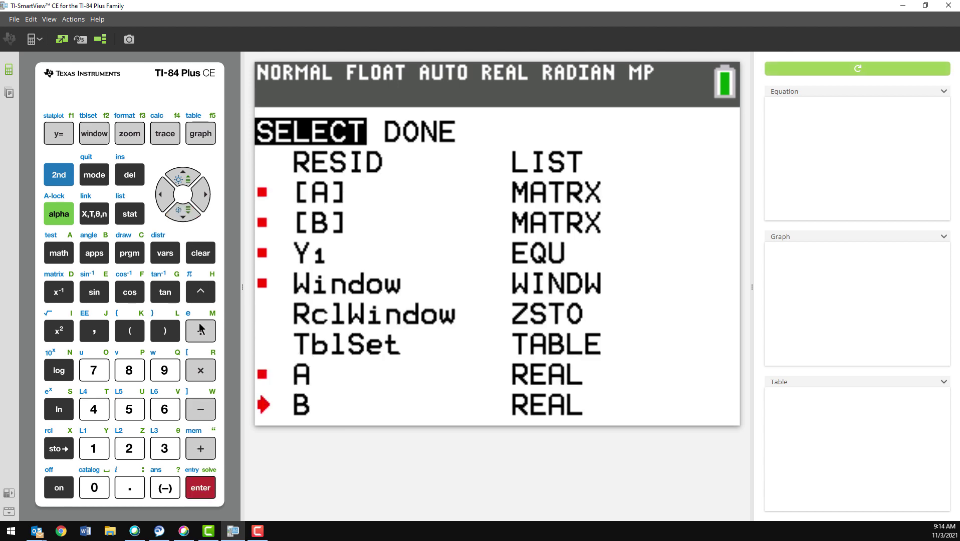
click(181, 212)
click(203, 490)
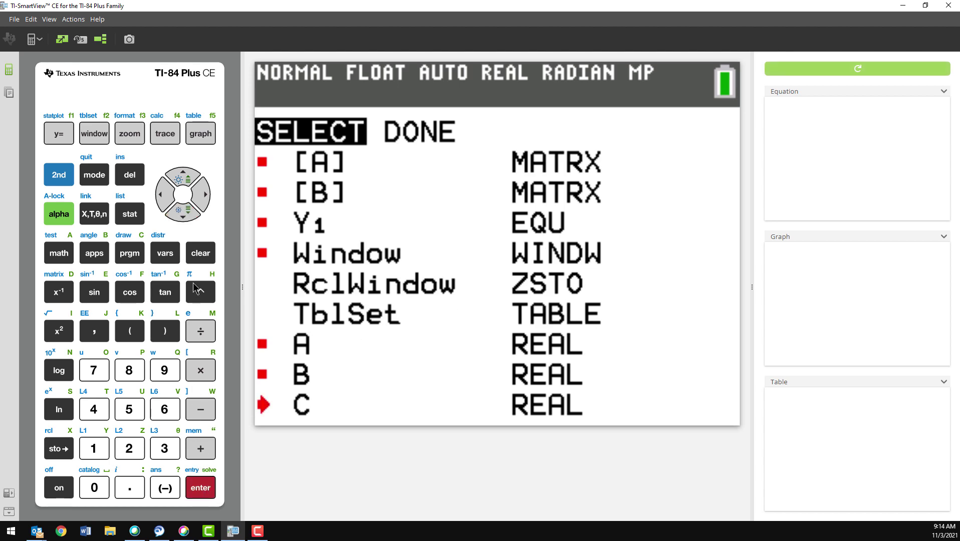
click(182, 213)
click(202, 482)
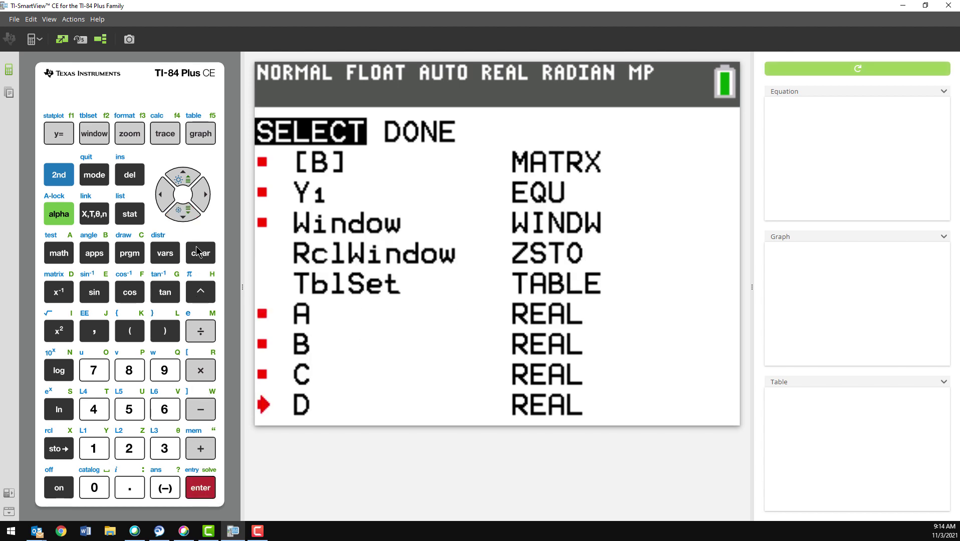
click(187, 216)
click(206, 485)
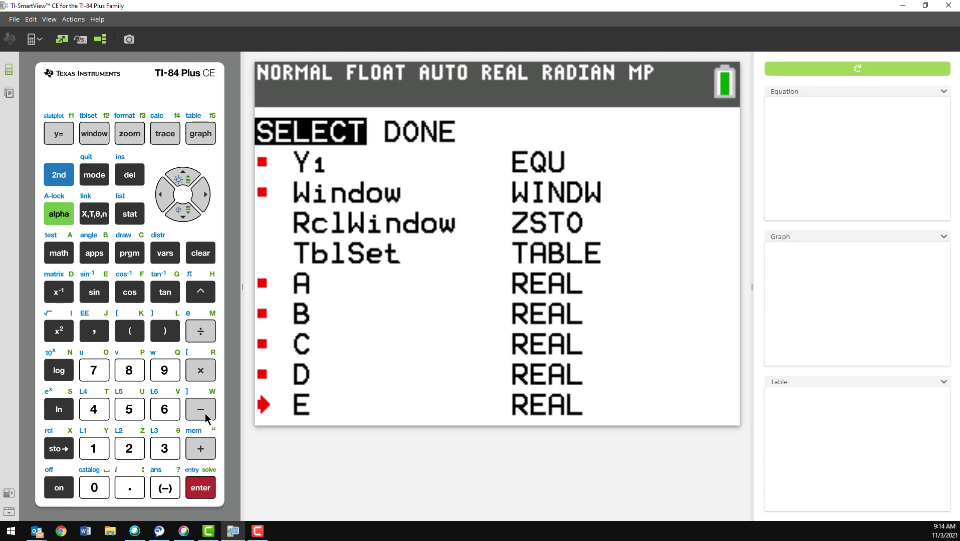
click(200, 195)
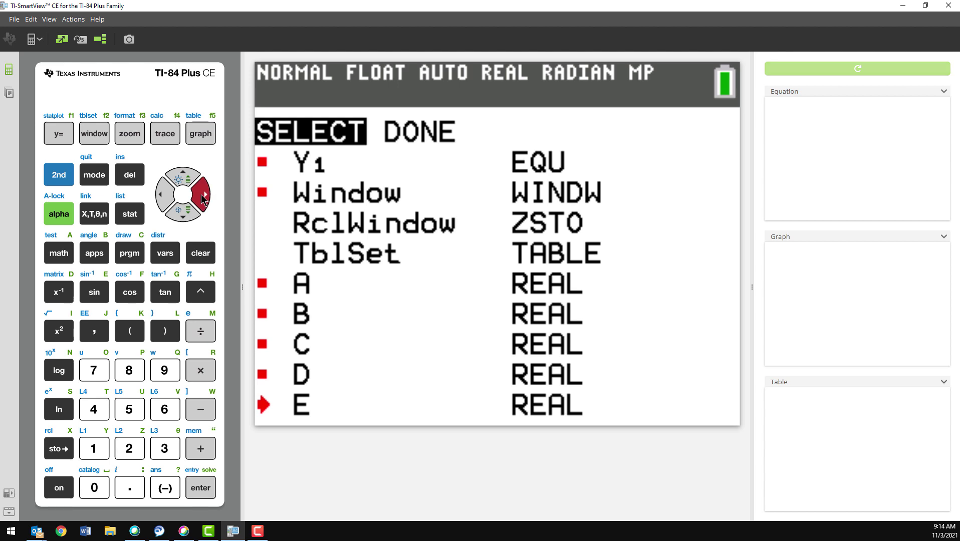
click(203, 492)
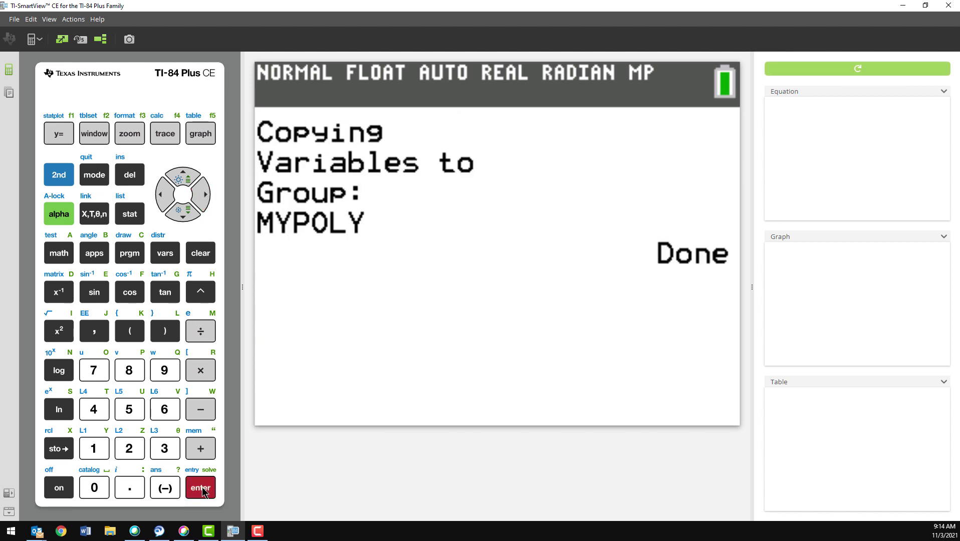
Clear the Y1 equation and reset the graph window with ZDecimal
click(69, 136)
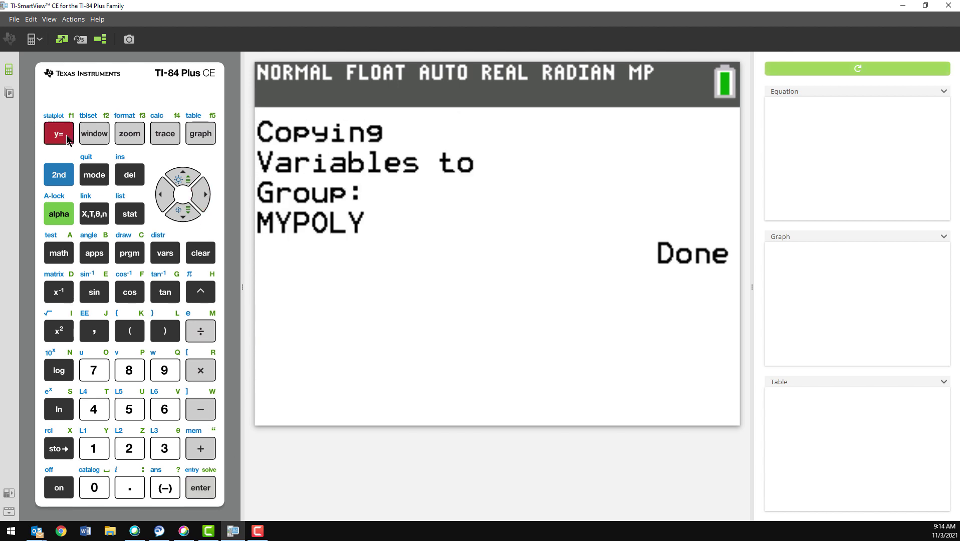
click(201, 256)
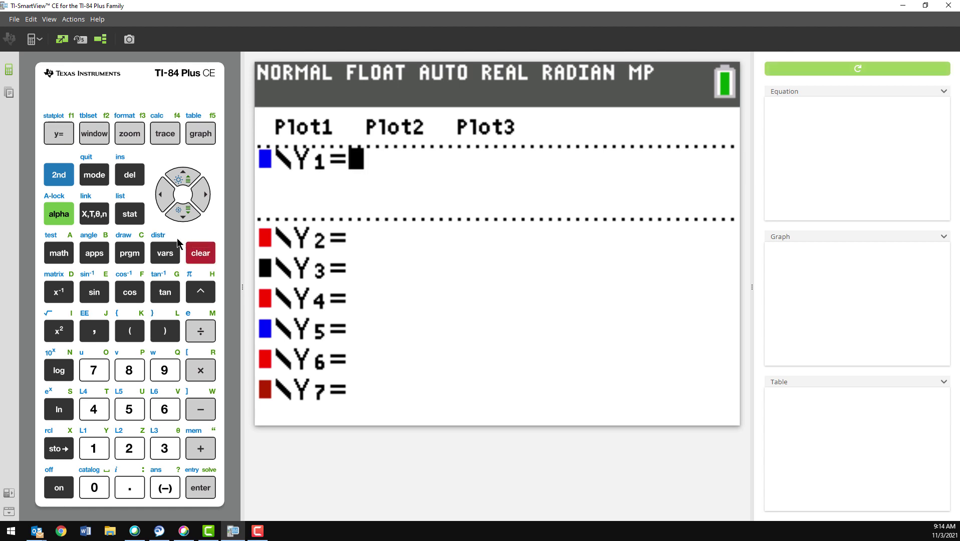
click(125, 138)
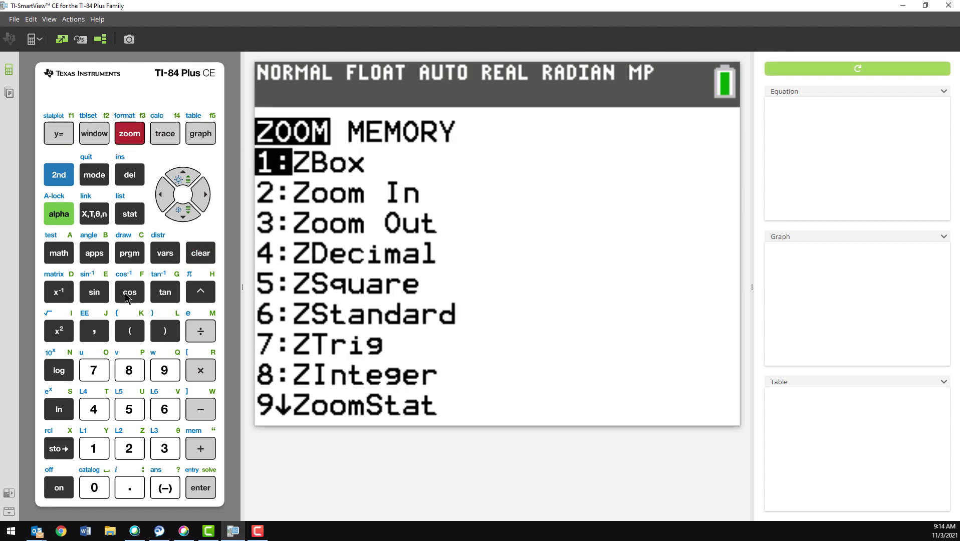
click(94, 410)
Return to the home screen and store 0 in variable A
click(71, 179)
click(93, 175)
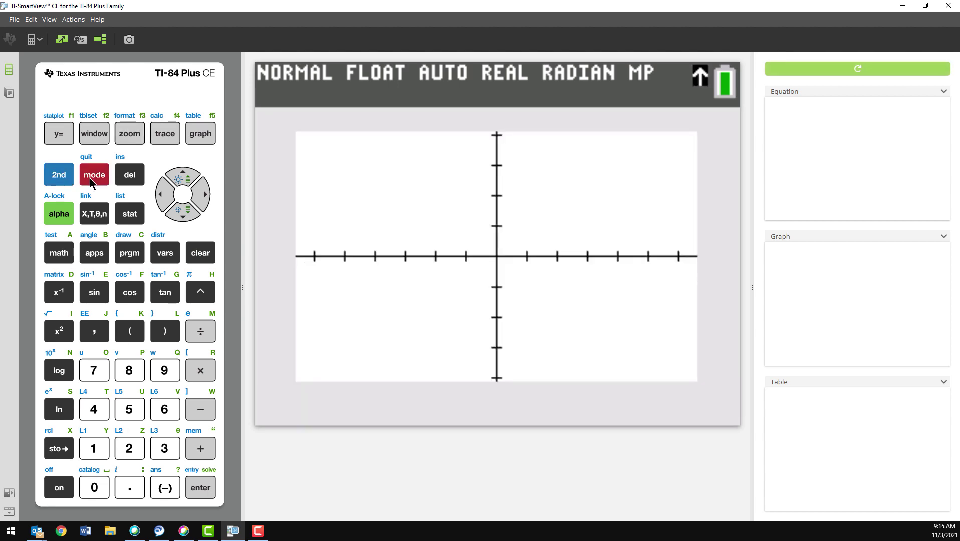
click(96, 487)
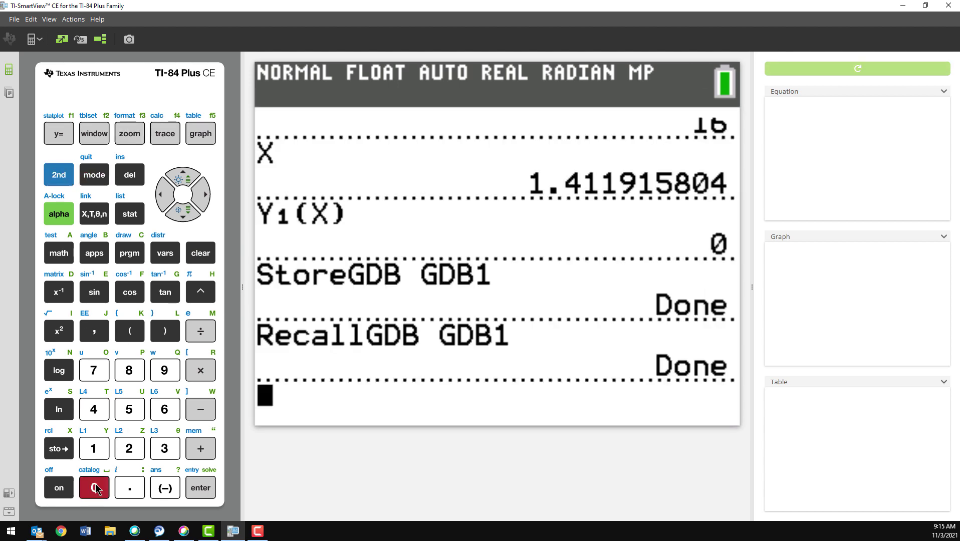
click(59, 449)
click(58, 219)
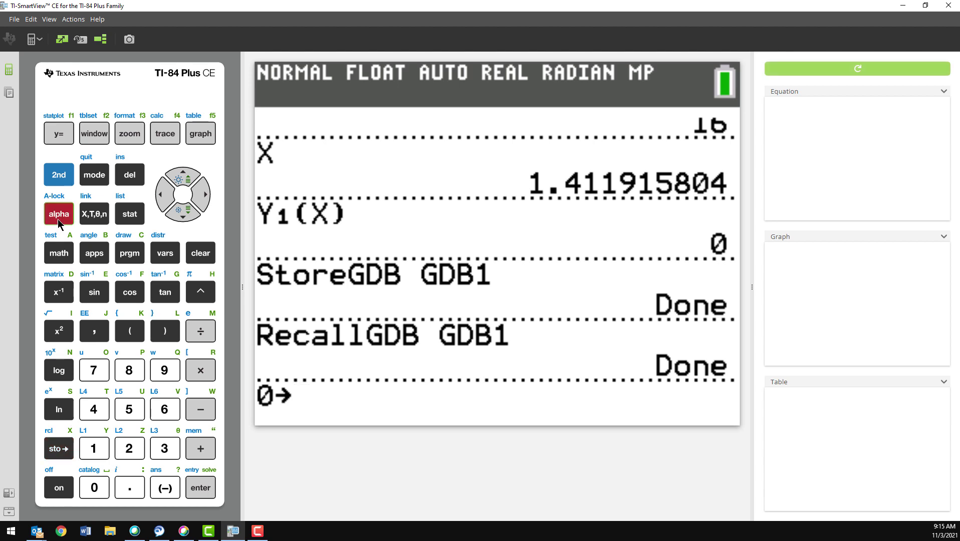
click(59, 255)
click(197, 489)
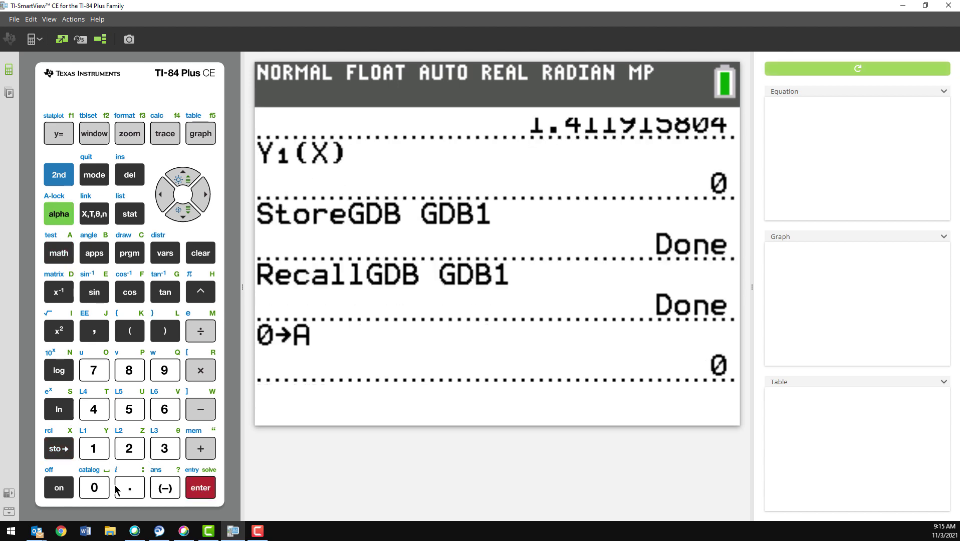
Store 0 in variables B and C
click(94, 487)
click(58, 449)
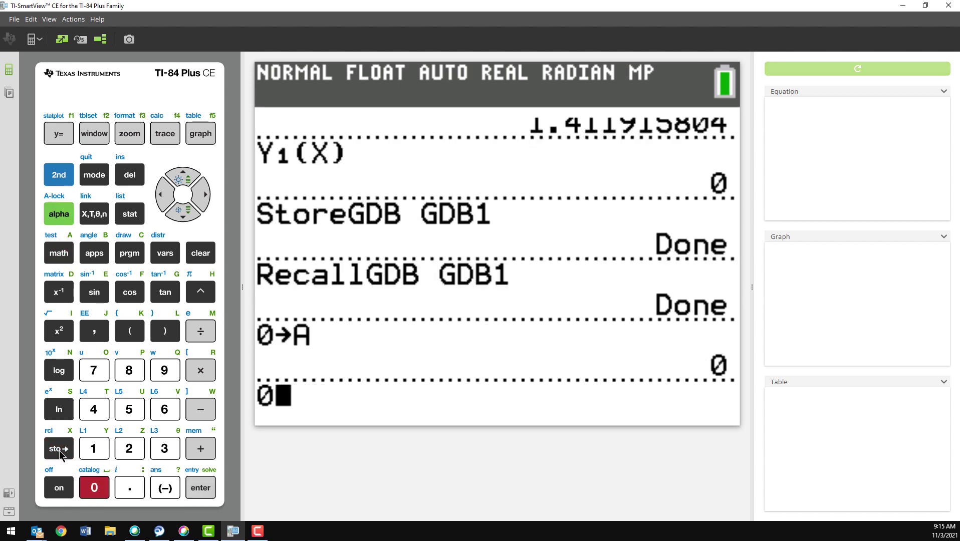
click(61, 218)
click(95, 252)
click(197, 488)
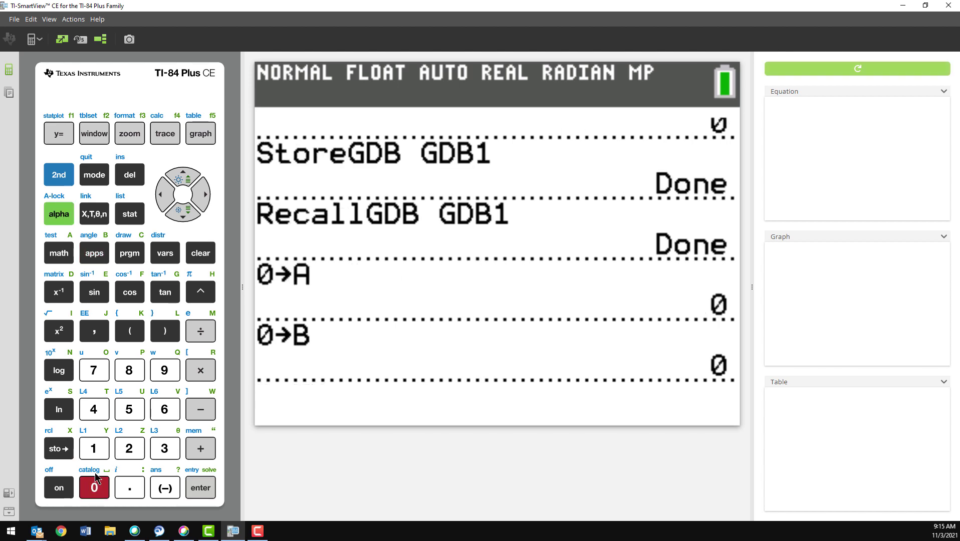
click(94, 487)
click(59, 448)
click(59, 214)
click(129, 253)
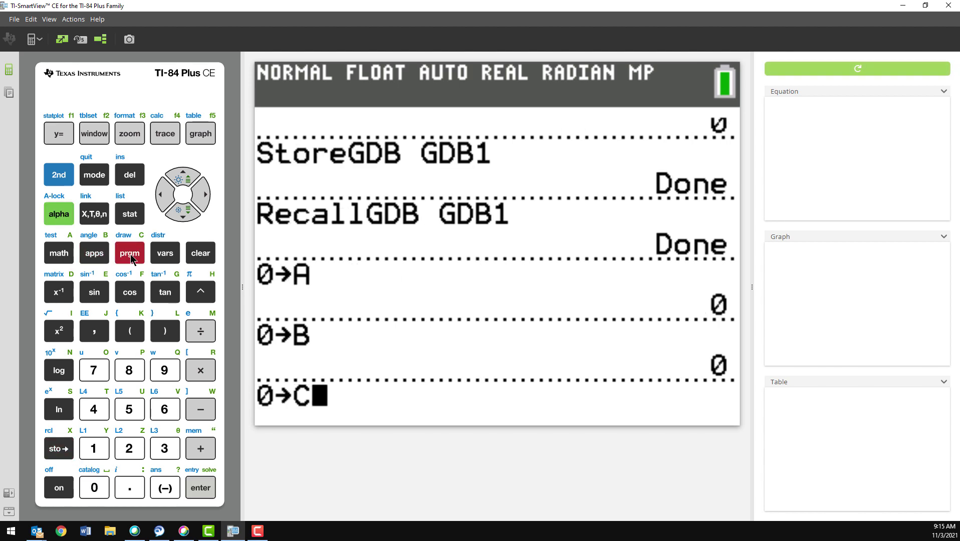
click(197, 490)
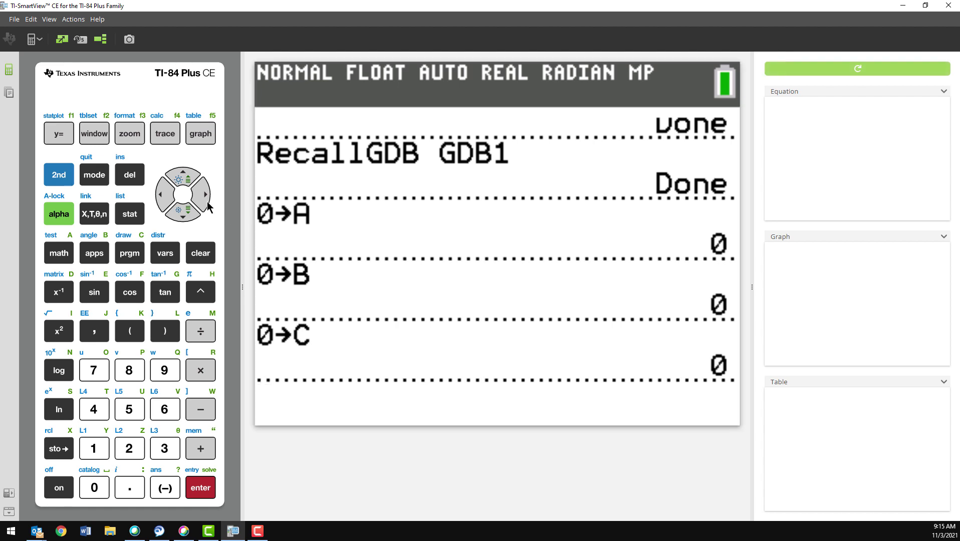
Ungroup MYPOLY from memory, using Overwrite for matrix [A] and Overwrite All for the remaining duplicates
click(58, 174)
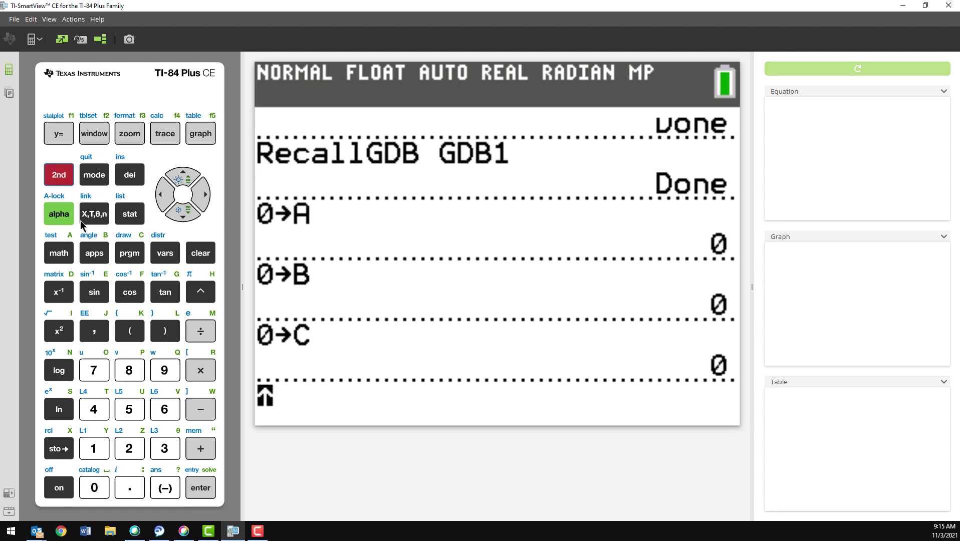
click(199, 448)
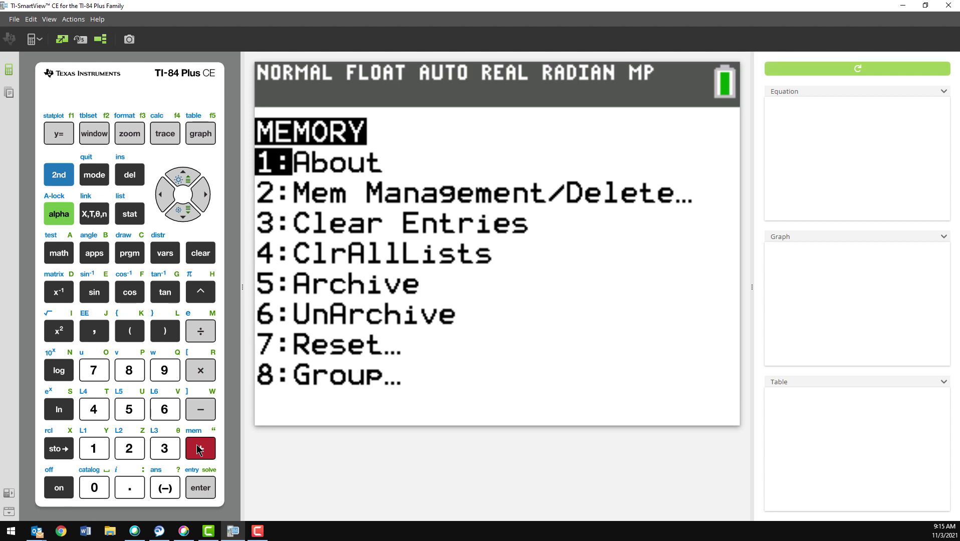
click(129, 371)
click(203, 196)
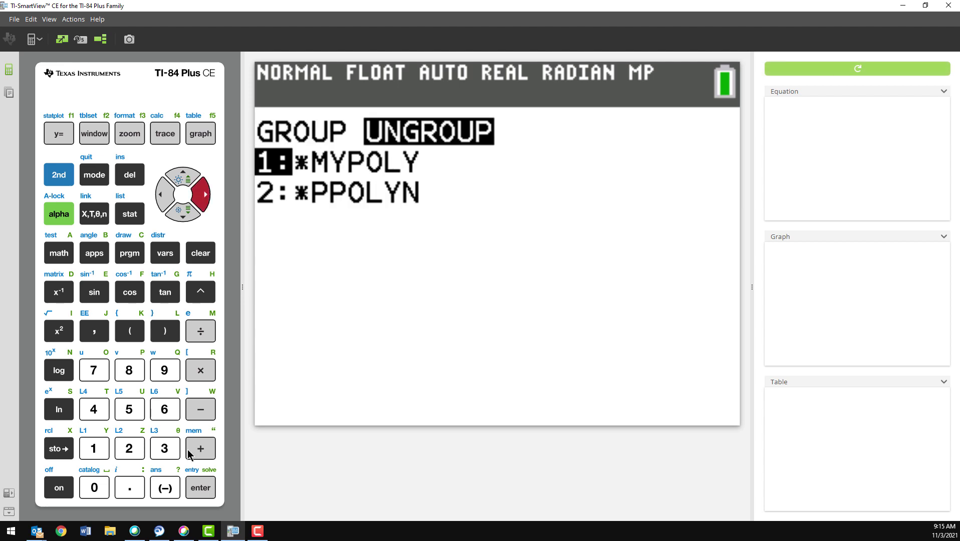
click(203, 489)
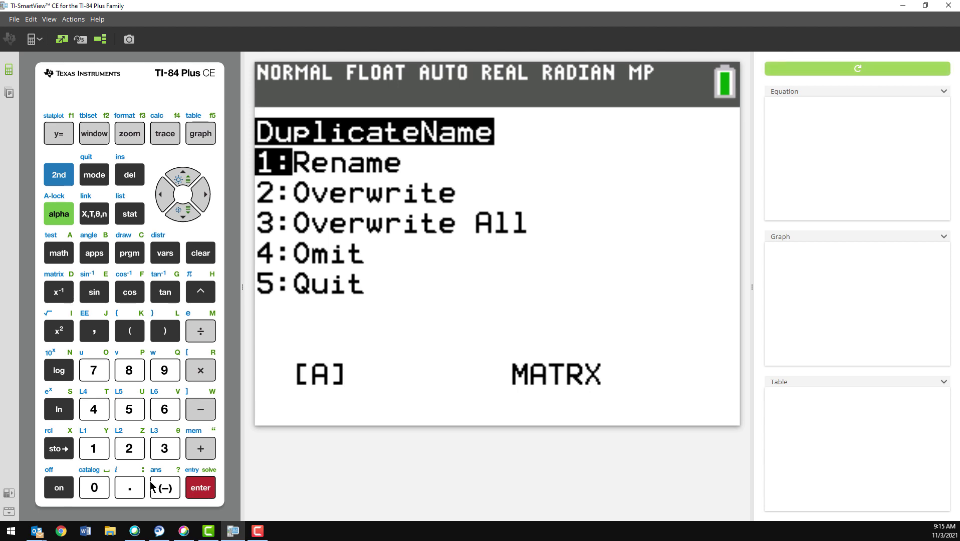
click(128, 448)
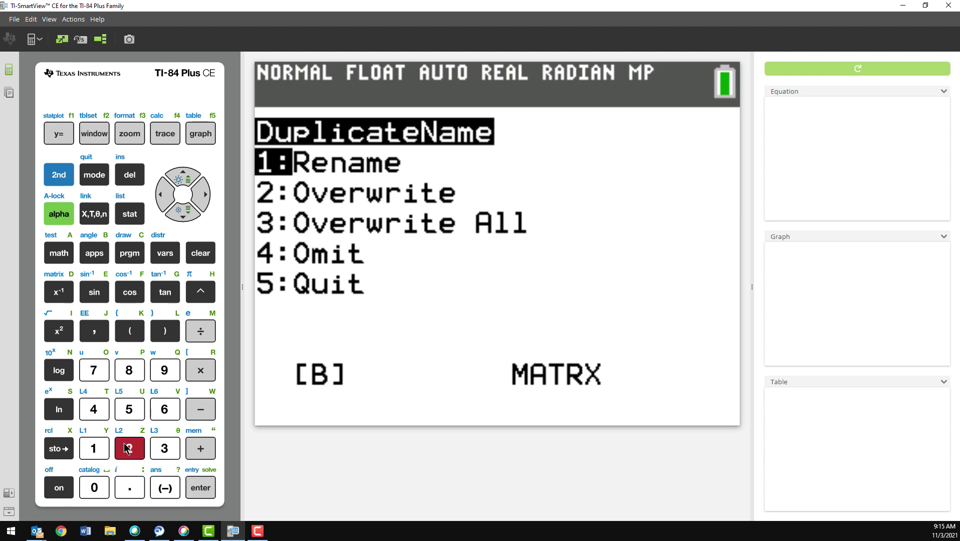
click(164, 454)
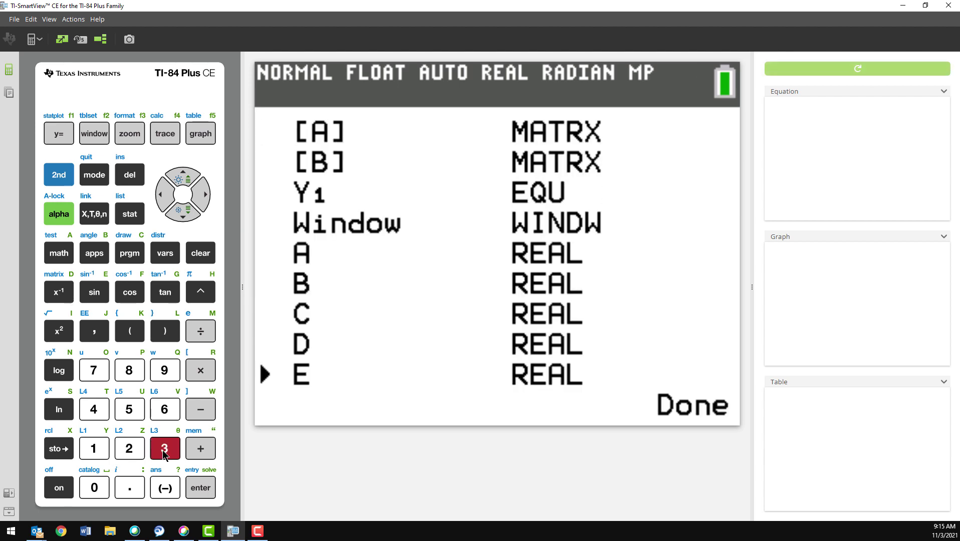
Review the Y1 equation and window settings restored from MYPOLY, and return to the home screen
click(53, 138)
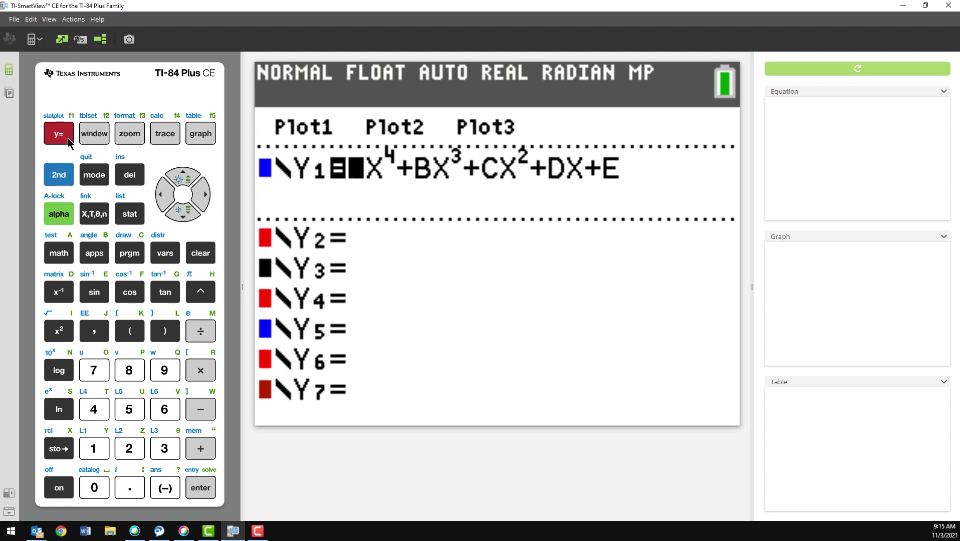
click(94, 139)
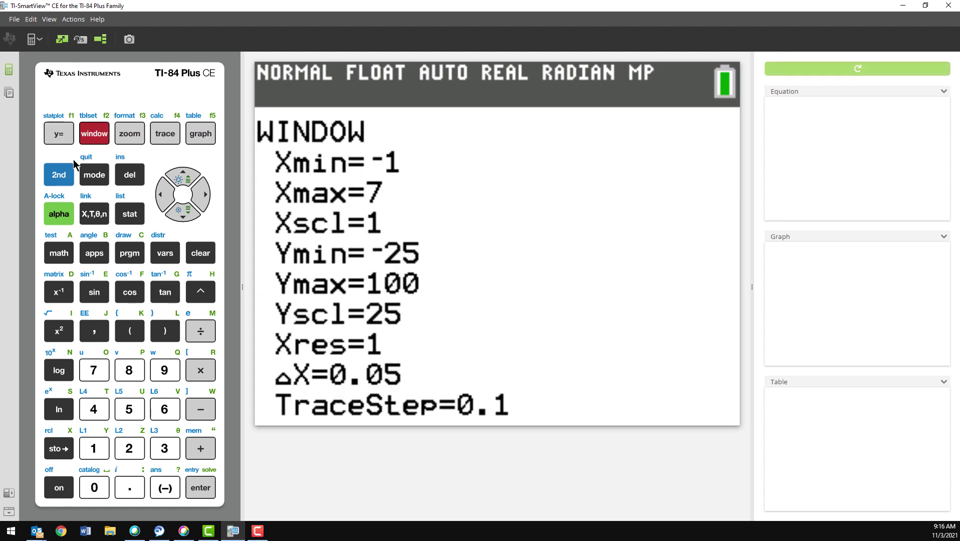
click(59, 175)
click(94, 176)
Evaluate variables A, B and C on the home screen to check their restored values, and display the graph
click(62, 220)
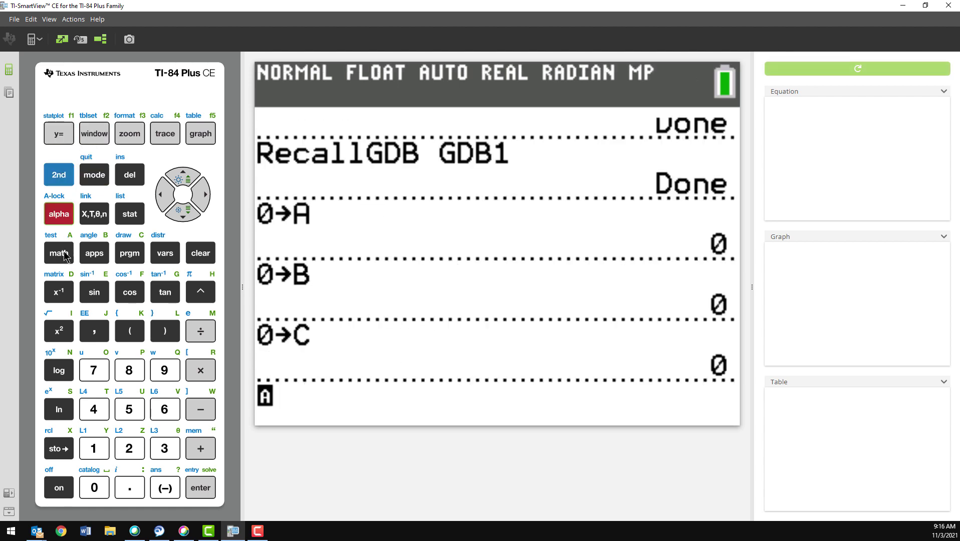
click(60, 253)
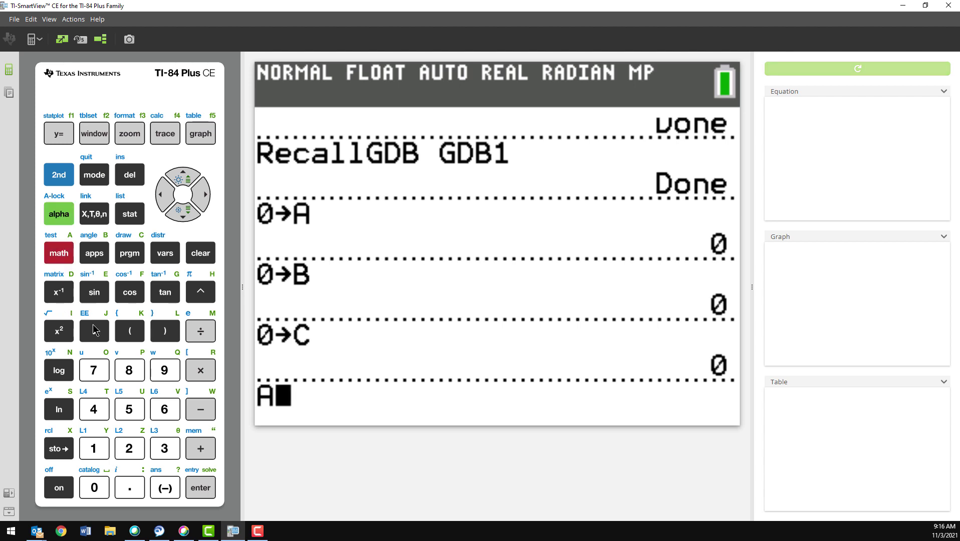
click(200, 487)
click(60, 215)
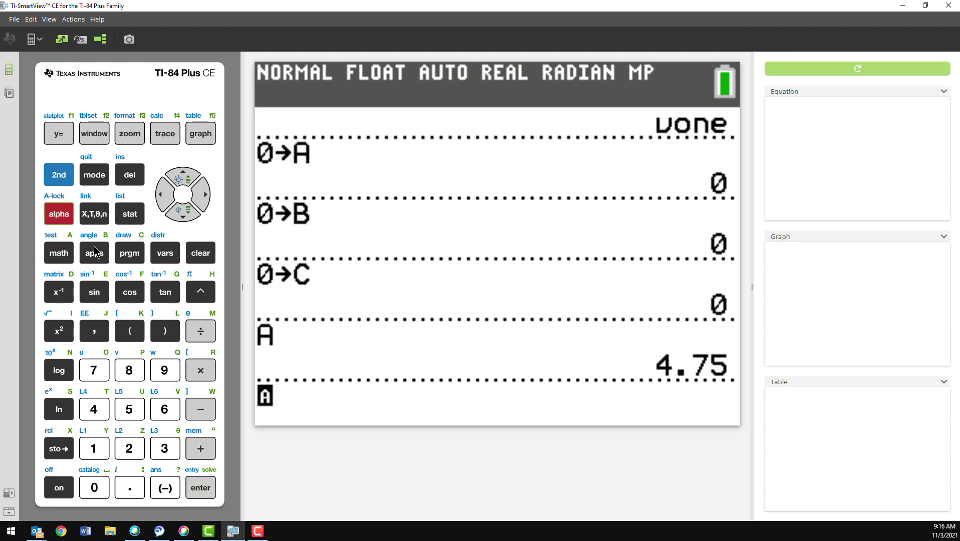
click(95, 253)
click(206, 490)
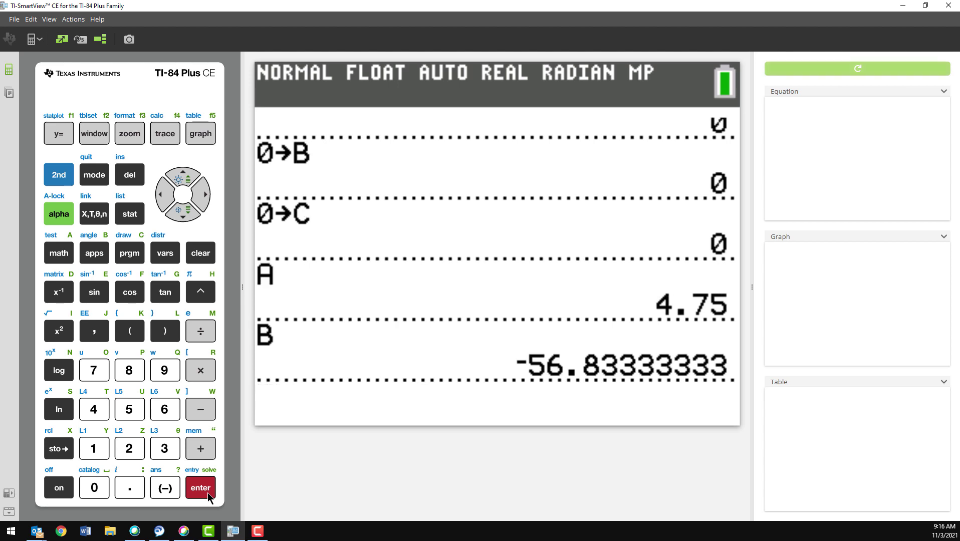
click(60, 214)
click(130, 253)
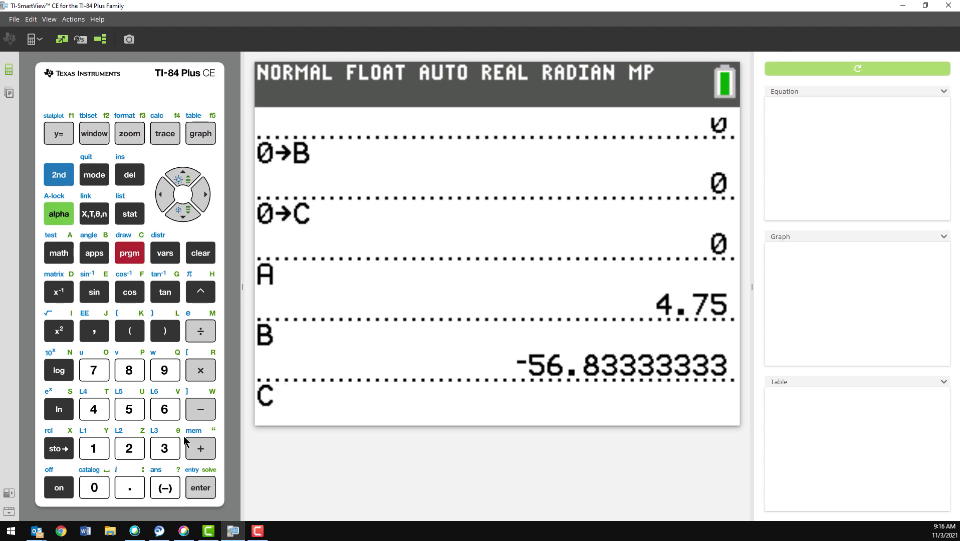
click(206, 488)
click(202, 134)
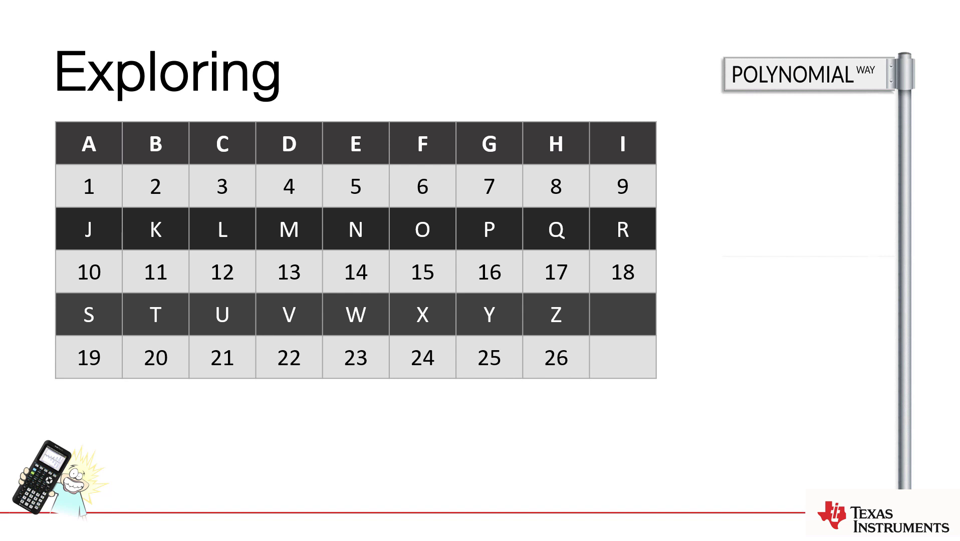
click(873, 482)
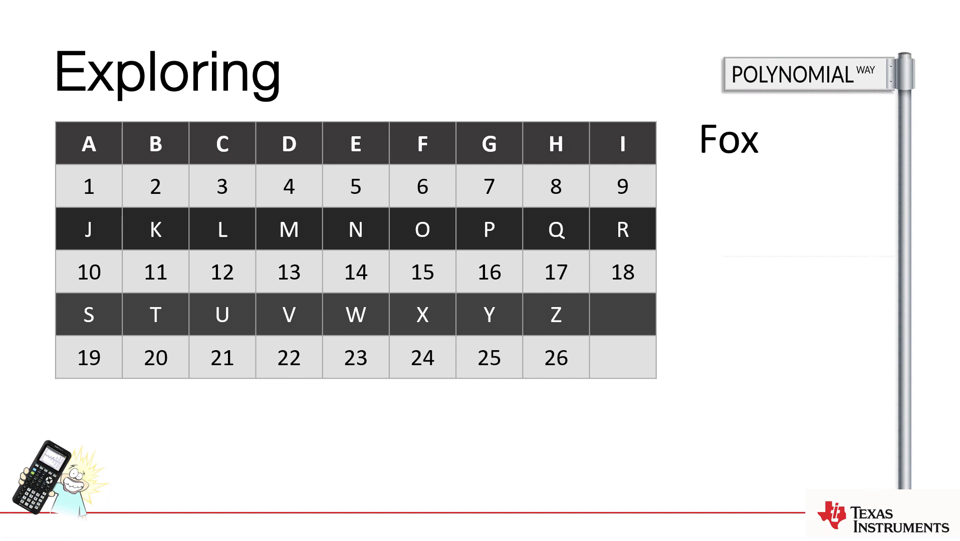
key(space)
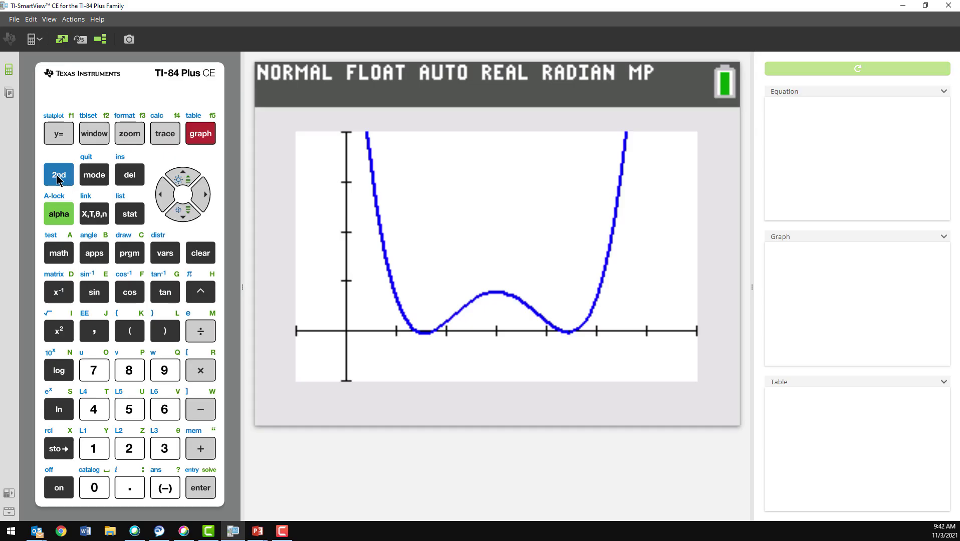
Leave the graph, open matrix [A] for editing and resize it to 3×4
click(58, 174)
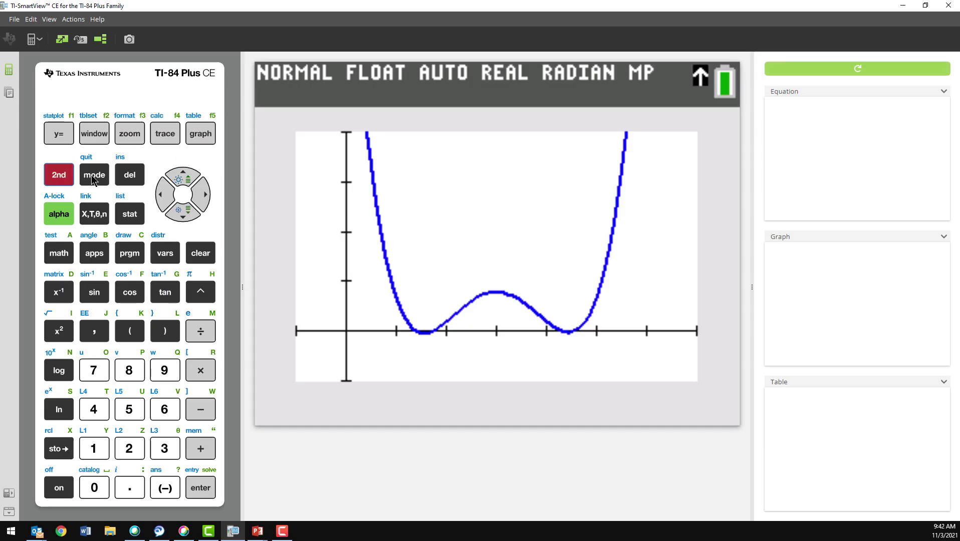
click(92, 179)
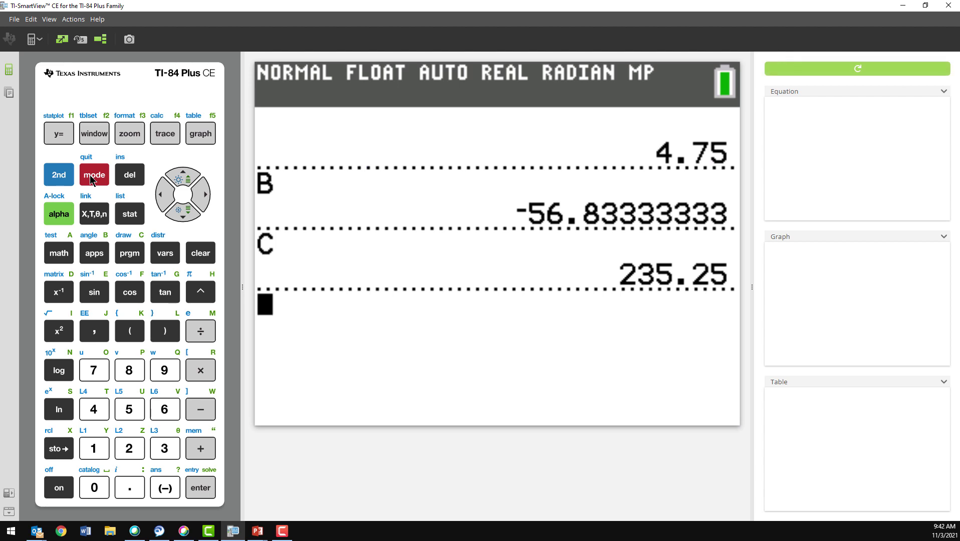
click(59, 174)
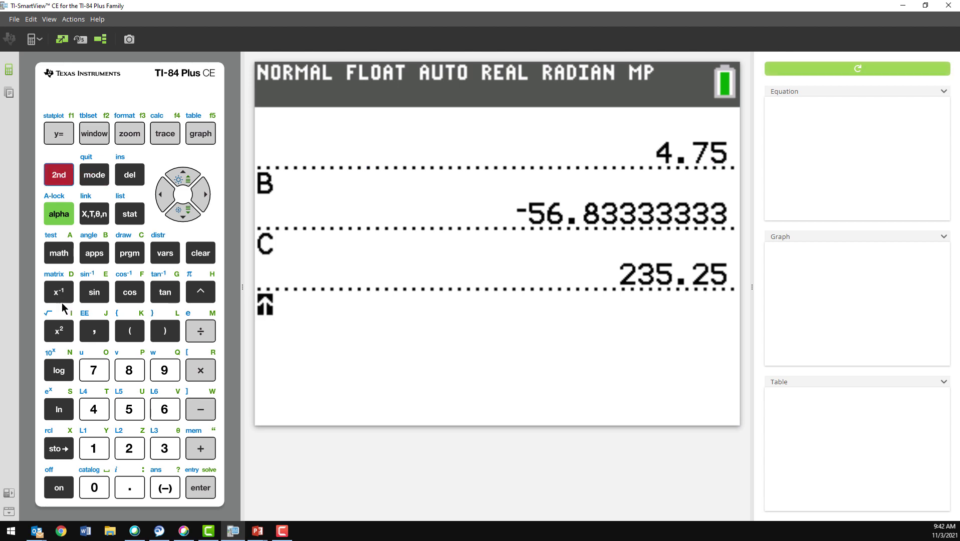
click(61, 299)
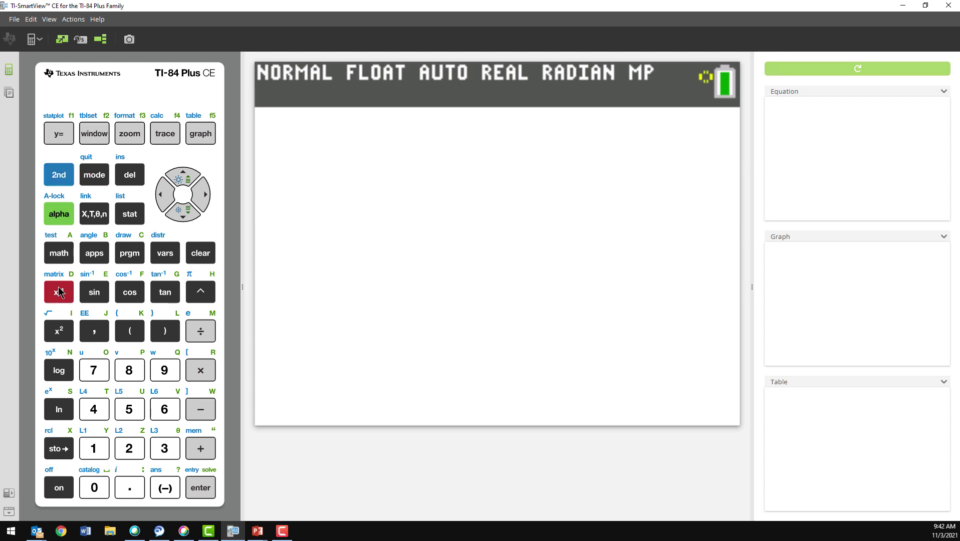
click(204, 195)
click(204, 195)
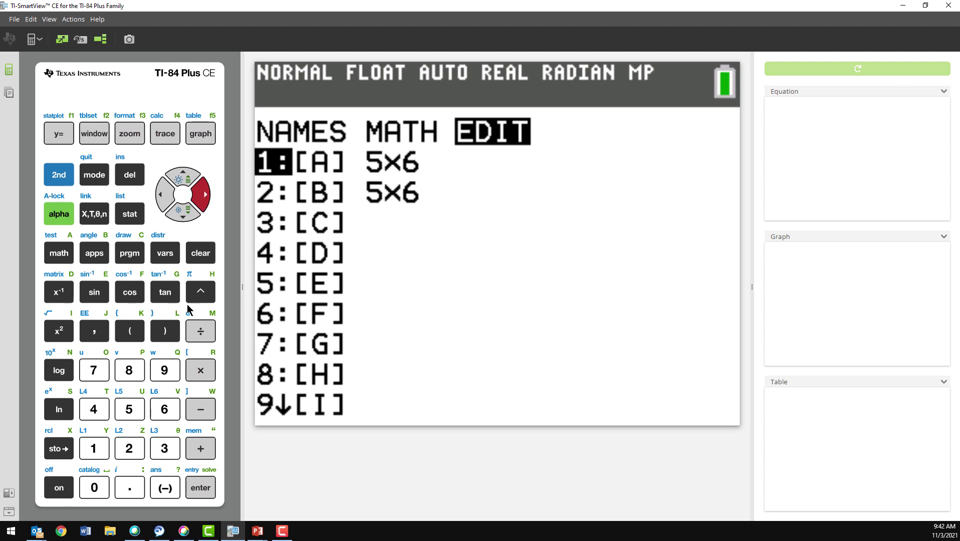
click(198, 488)
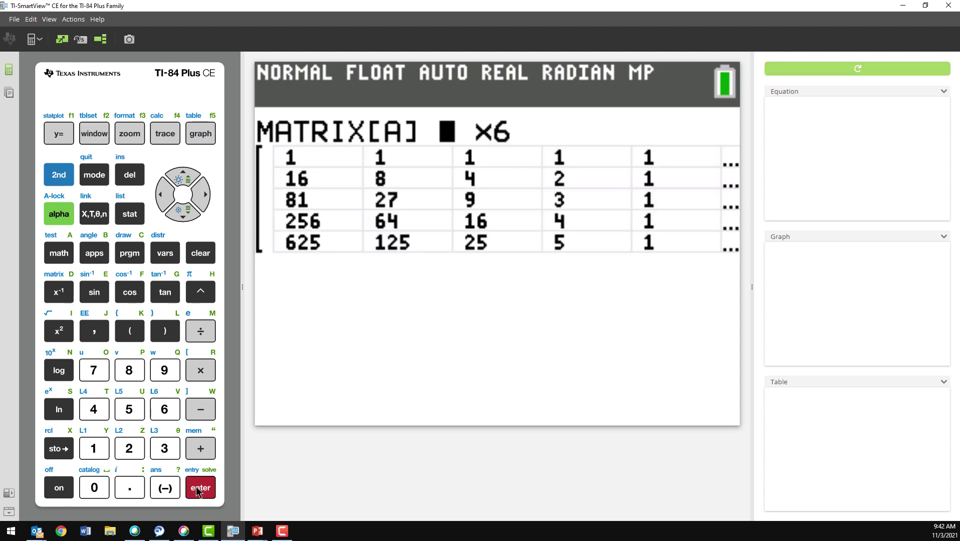
click(169, 451)
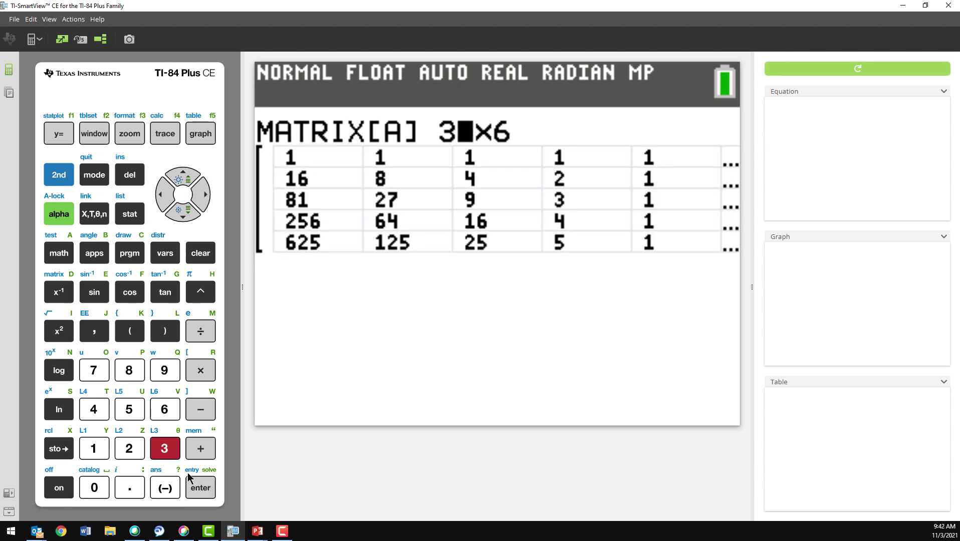
click(190, 480)
click(95, 411)
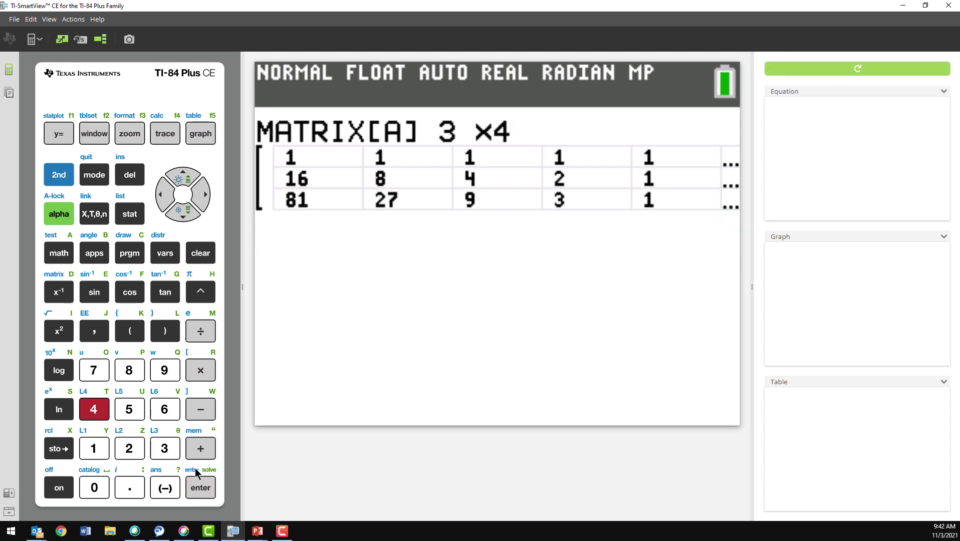
click(199, 486)
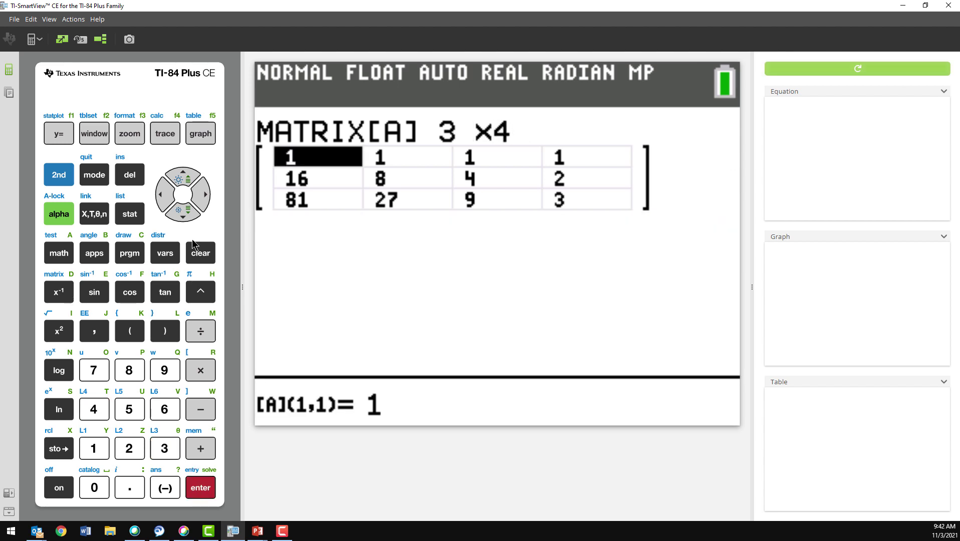
Set the row 1, column 4 entry of matrix [A] to 6
click(203, 197)
click(201, 196)
click(202, 197)
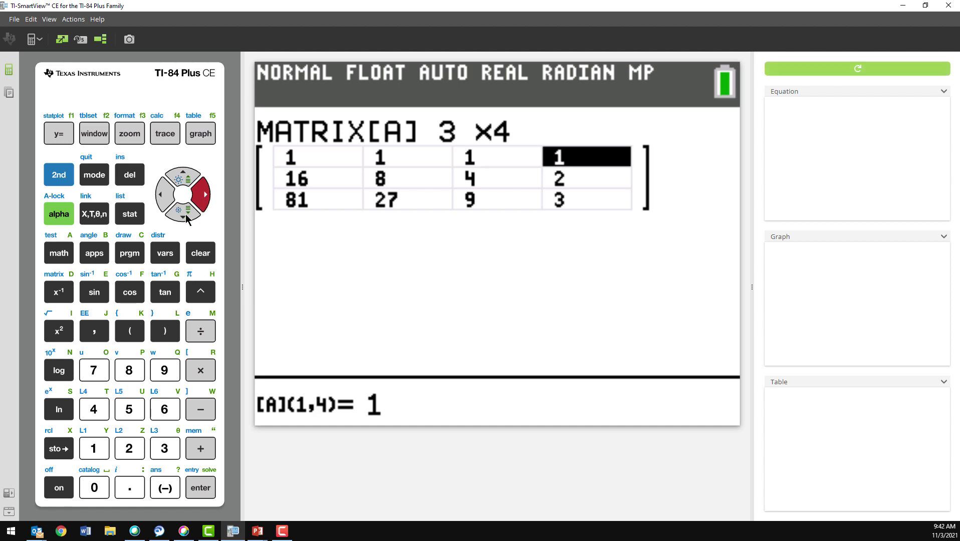
click(164, 410)
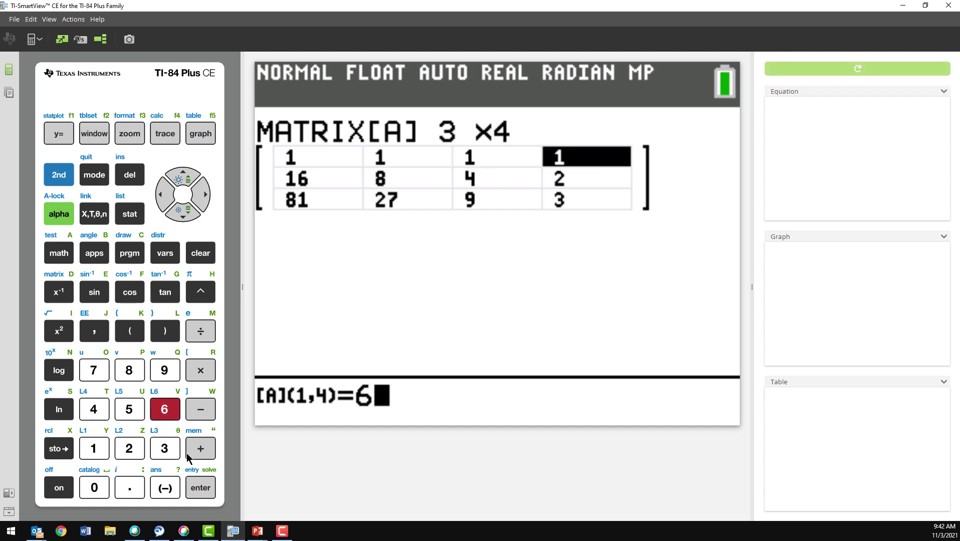
click(202, 491)
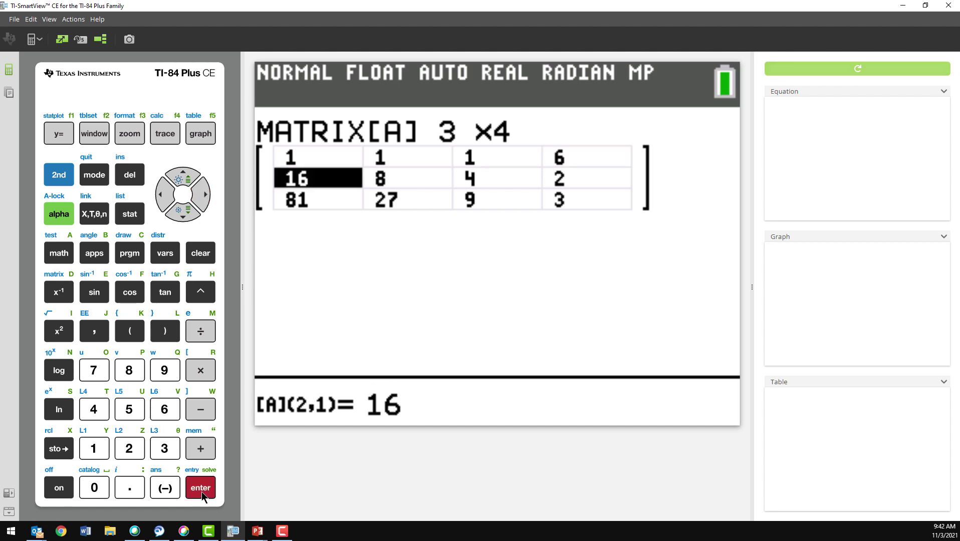
Fill the second row of matrix [A] with 4, 2, 1 and 15
click(99, 413)
key(Return)
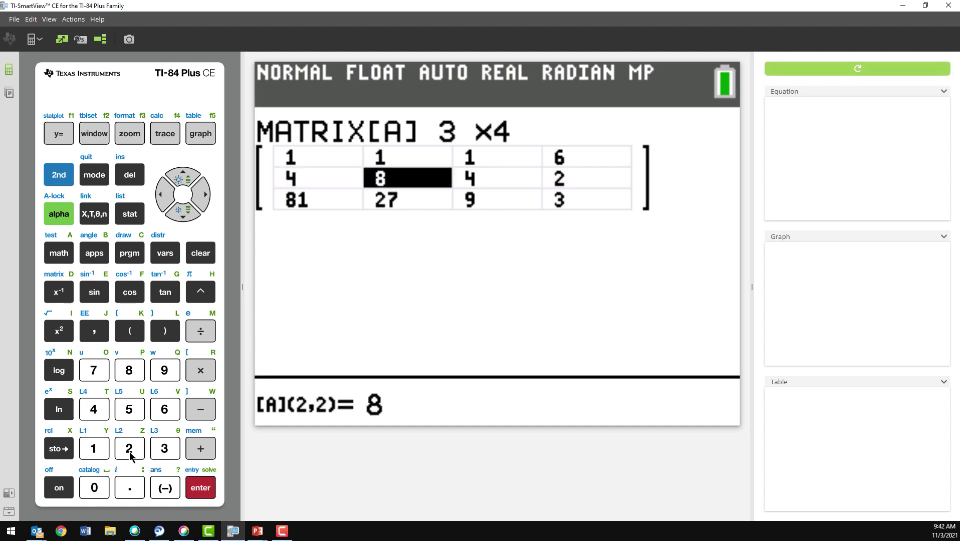
click(130, 451)
click(200, 488)
click(101, 451)
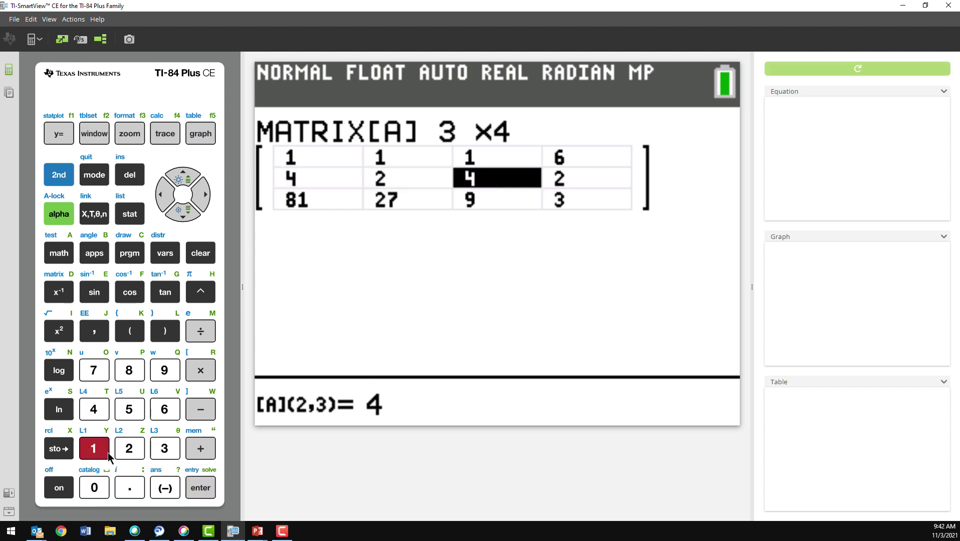
click(199, 489)
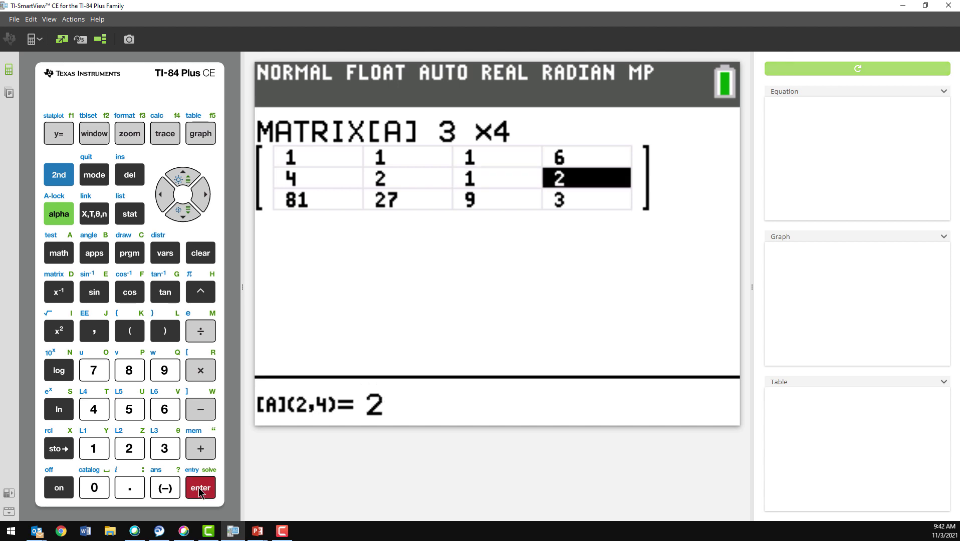
click(200, 193)
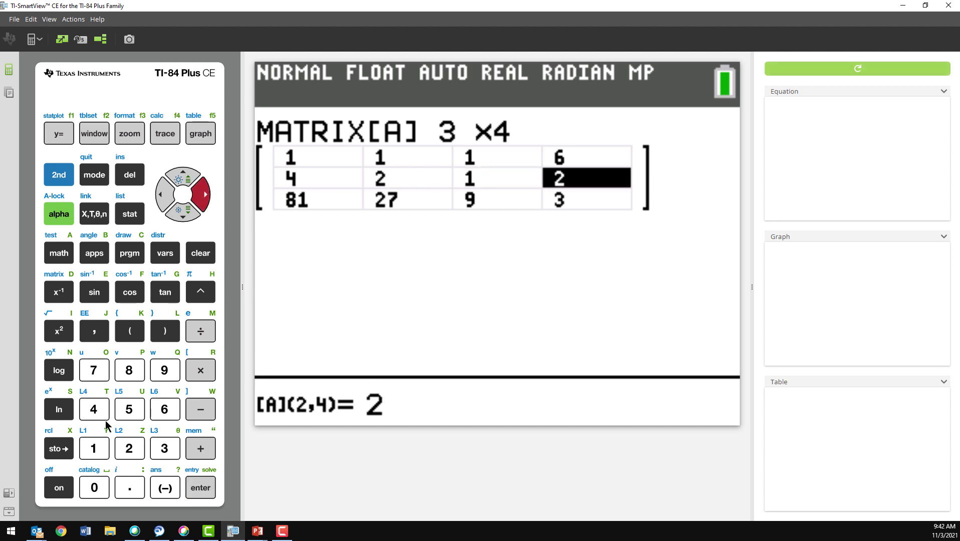
click(94, 448)
click(128, 411)
click(198, 488)
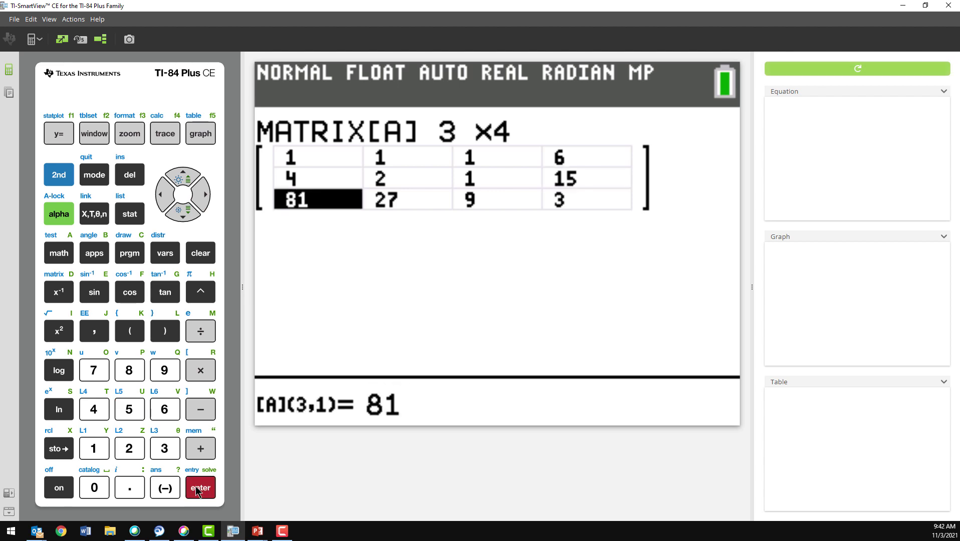
Fill the third row of matrix [A] with 9, 3, 1 and 24, and return to the home screen
click(164, 370)
key(Return)
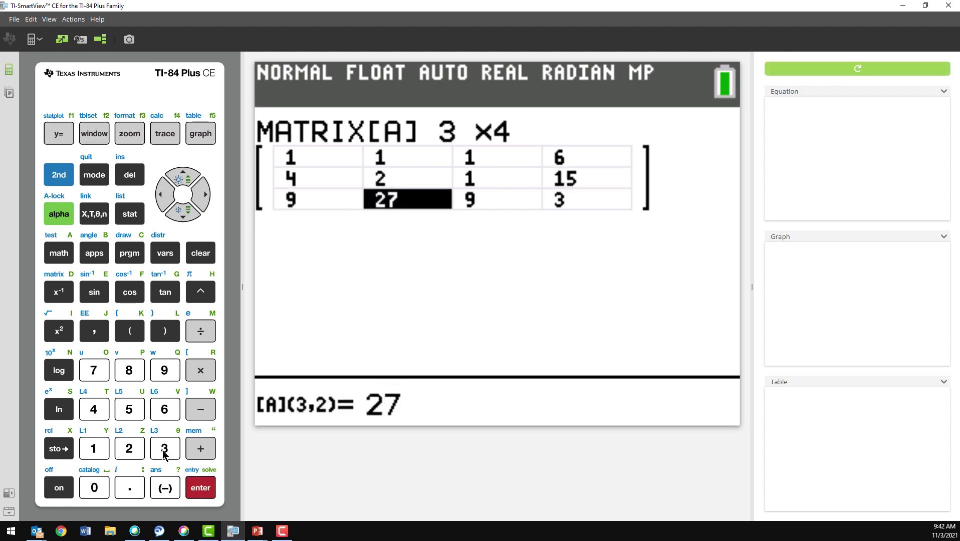
click(164, 448)
click(199, 488)
click(93, 448)
click(200, 488)
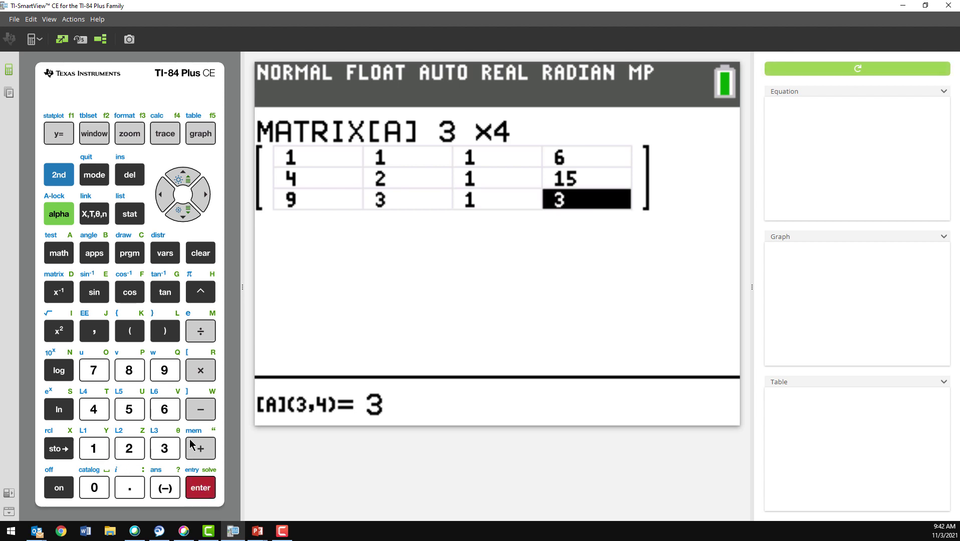
click(129, 448)
click(93, 409)
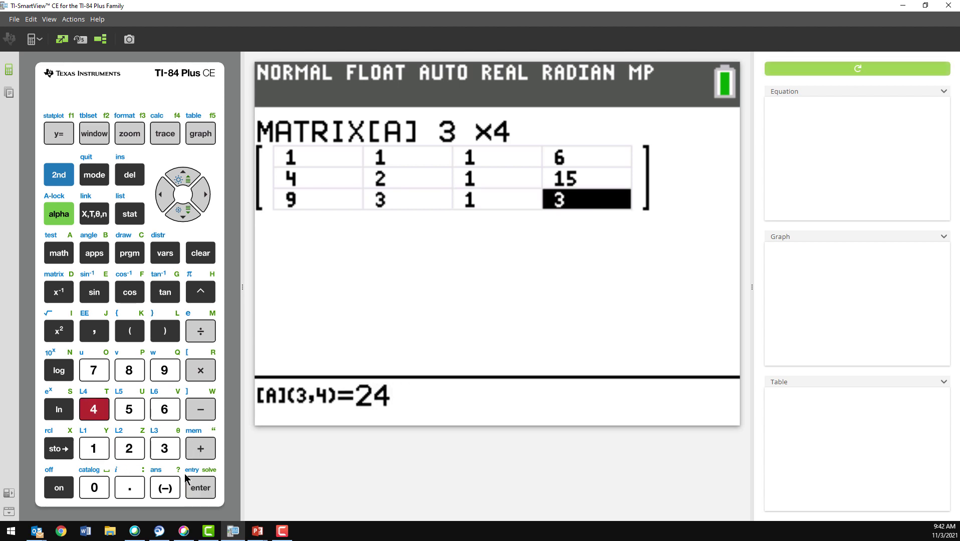
click(185, 478)
click(73, 179)
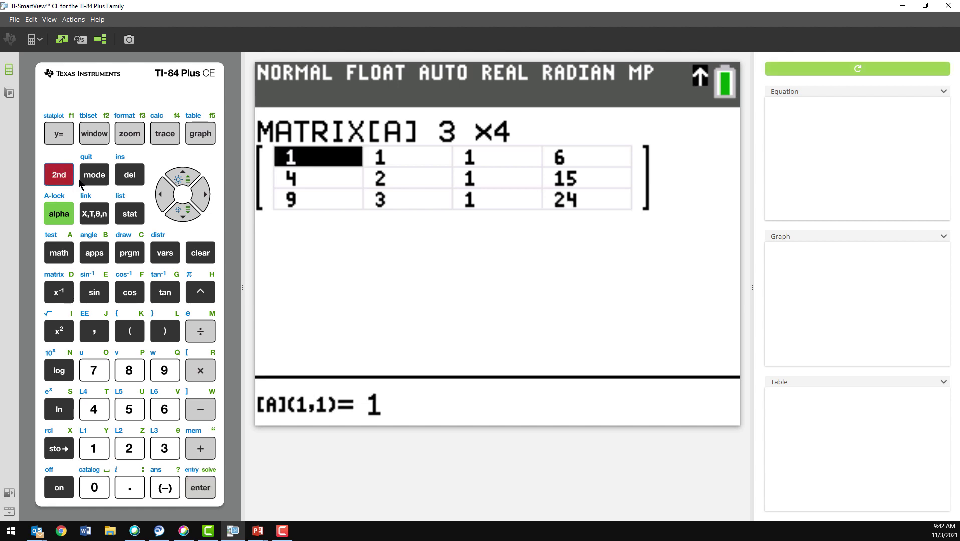
click(92, 177)
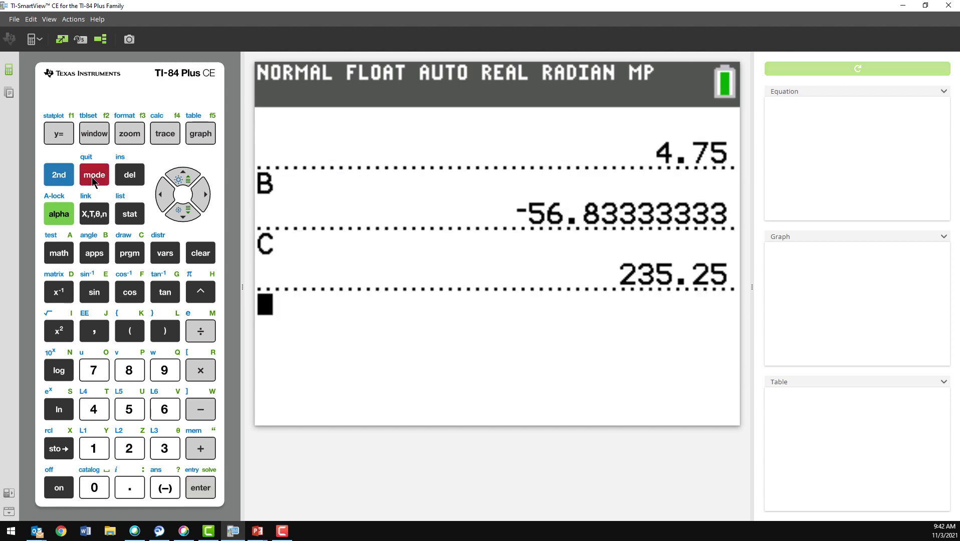
Insert the rref( matrix command on the home screen
click(52, 178)
click(59, 293)
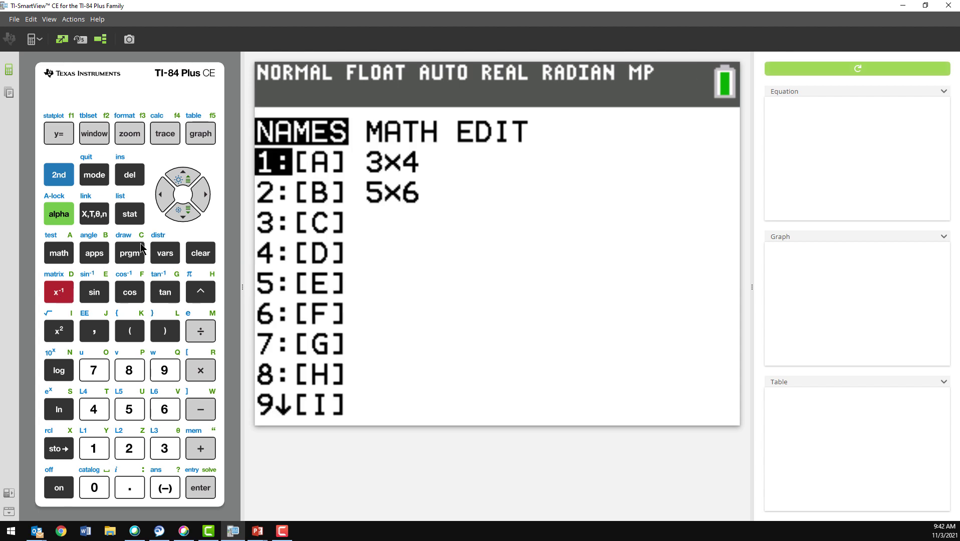
click(202, 194)
click(182, 176)
click(182, 177)
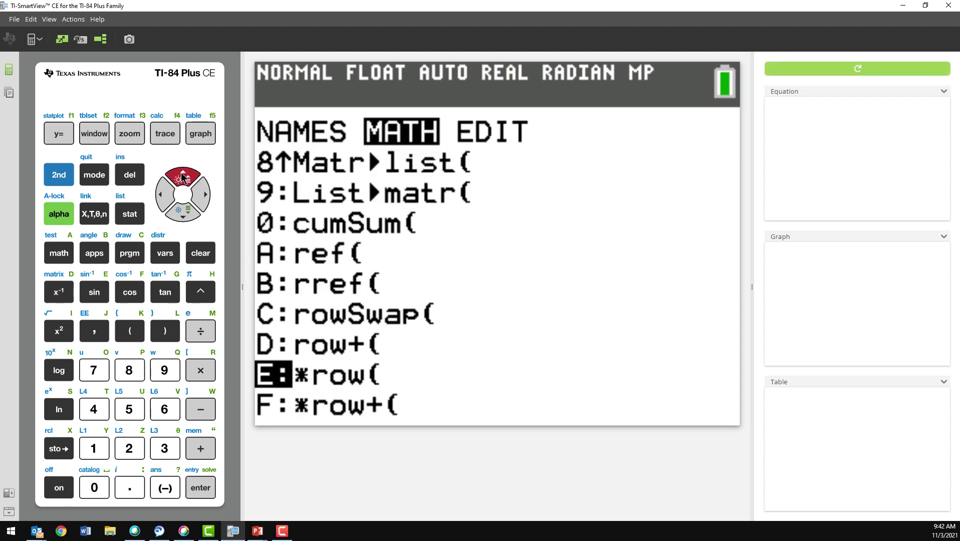
click(182, 177)
click(182, 176)
click(182, 176)
click(200, 488)
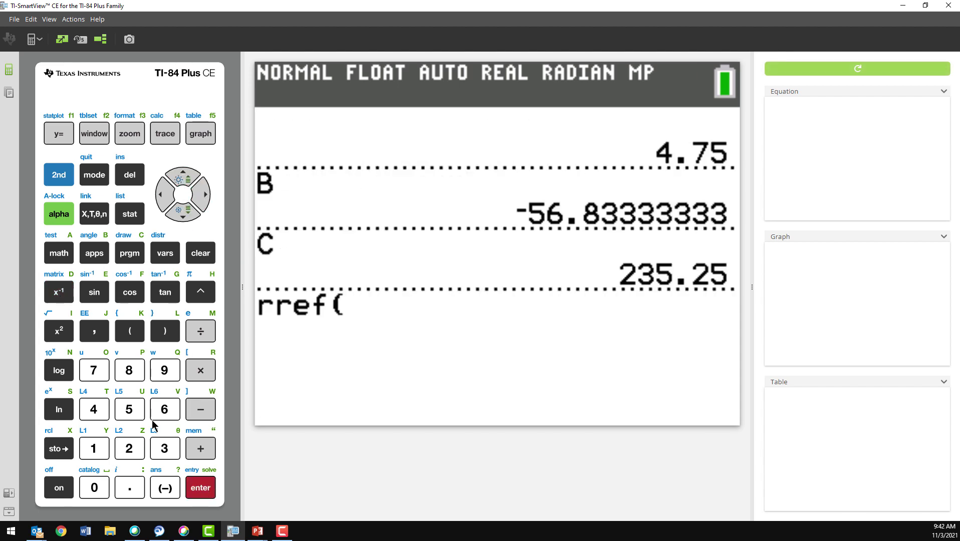
Complete the rref expression with matrix [A] and a closing parenthesis, and evaluate it
click(58, 181)
click(61, 298)
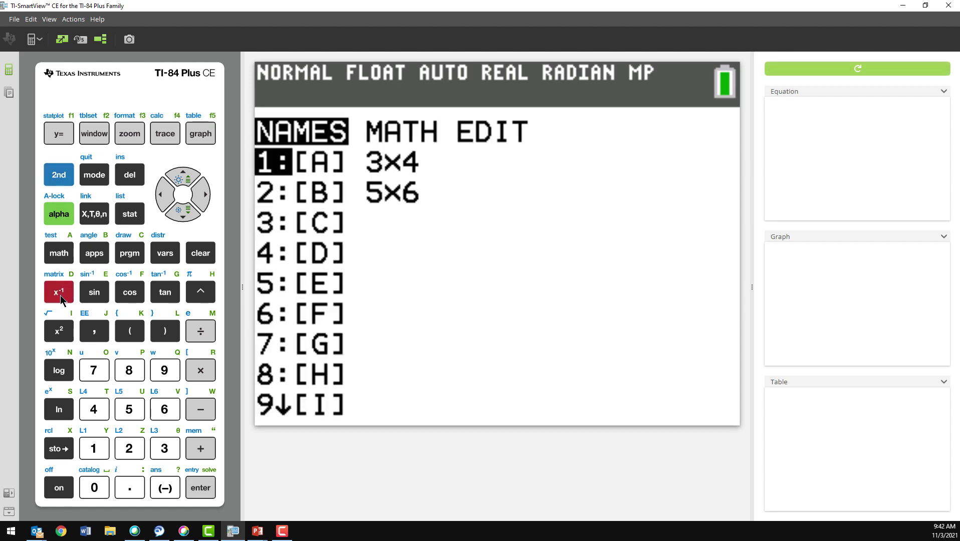
click(93, 449)
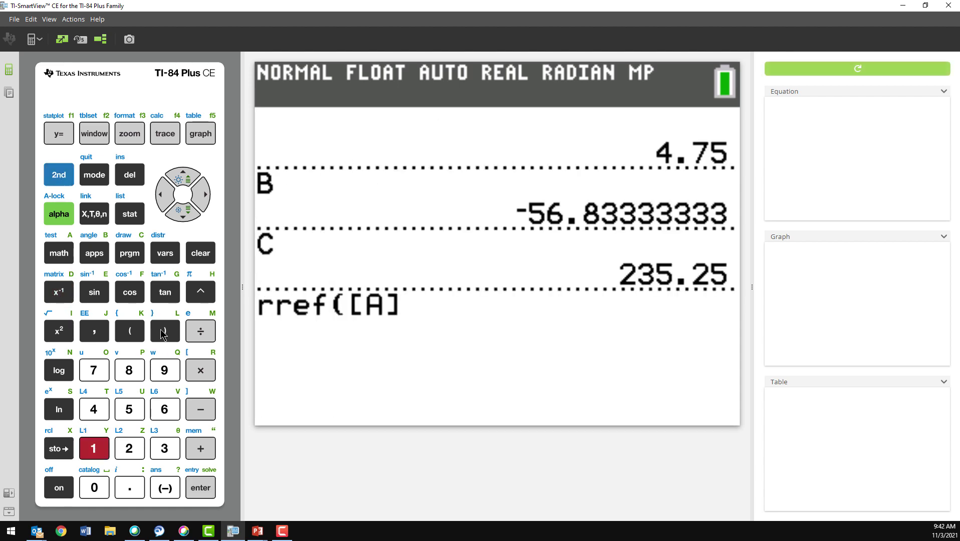
click(163, 333)
click(201, 487)
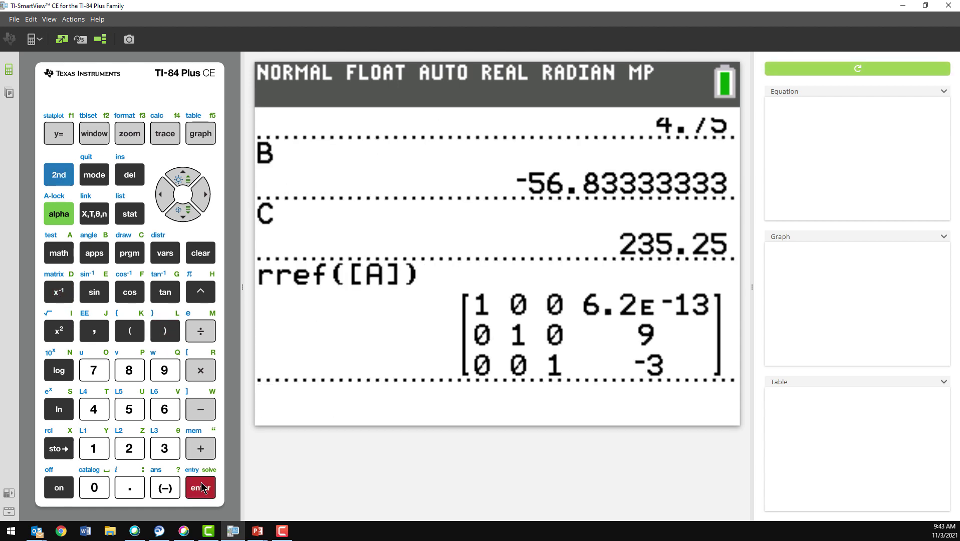